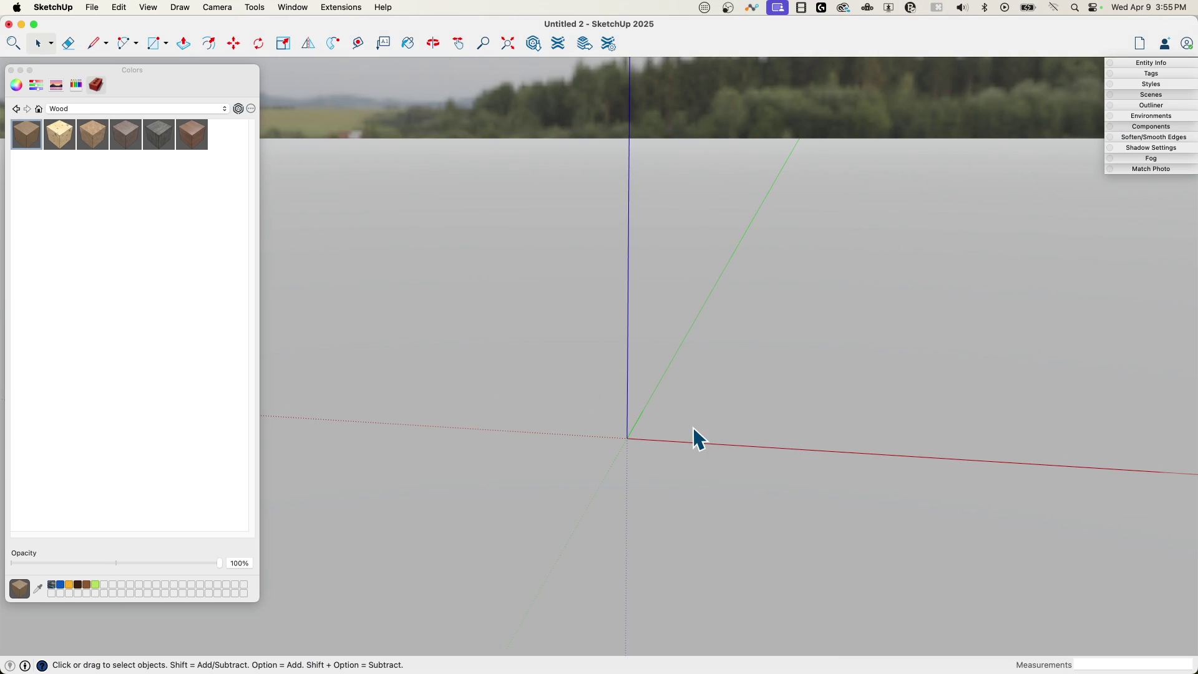
Step: Draw a rectangle about 5 11/16" by 1 3/8" on the ground plane near the origin
{"action": "mouse_move", "coordinate": [694, 428]}
{"action": "middle_mouse_down"}
{"action": "mouse_move", "coordinate": [818, 498]}
{"action": "mouse_move", "coordinate": [781, 468]}
{"action": "mouse_move", "coordinate": [636, 409]}
{"action": "mouse_move", "coordinate": [623, 428]}
{"action": "mouse_move", "coordinate": [596, 431]}
{"action": "mouse_move", "coordinate": [686, 461]}
{"action": "mouse_move", "coordinate": [645, 471]}
{"action": "mouse_move", "coordinate": [599, 450]}
{"action": "middle_mouse_up"}
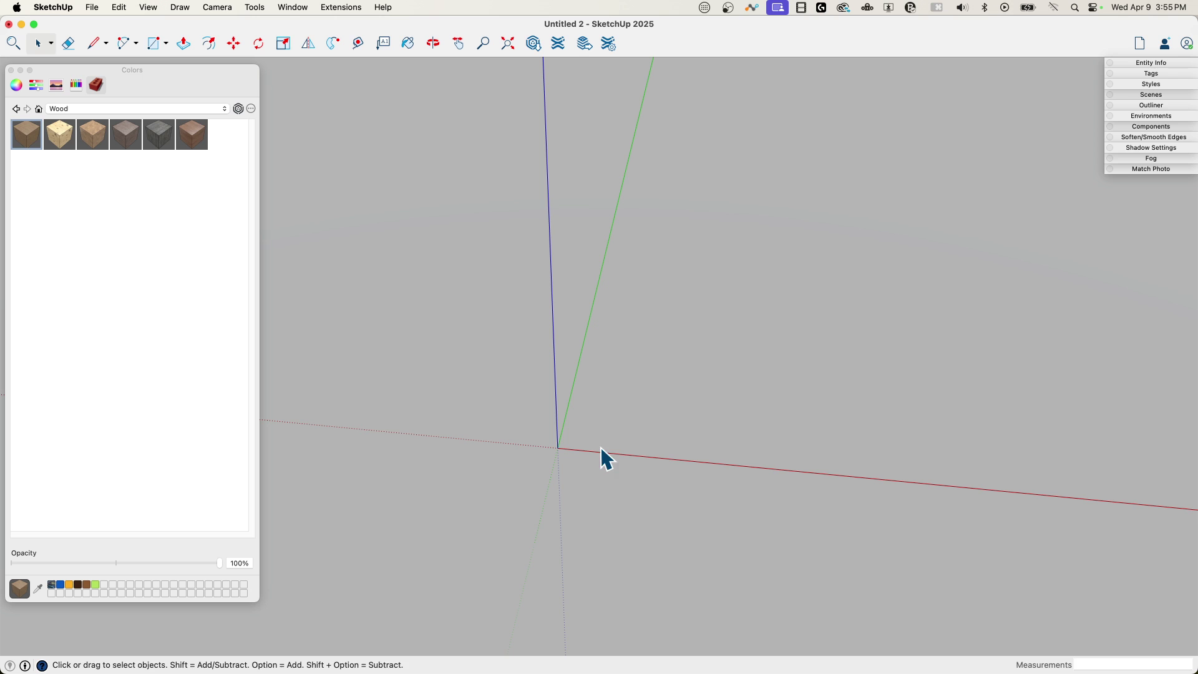
{"action": "key", "text": "r"}
{"action": "left_click", "coordinate": [573, 441]}
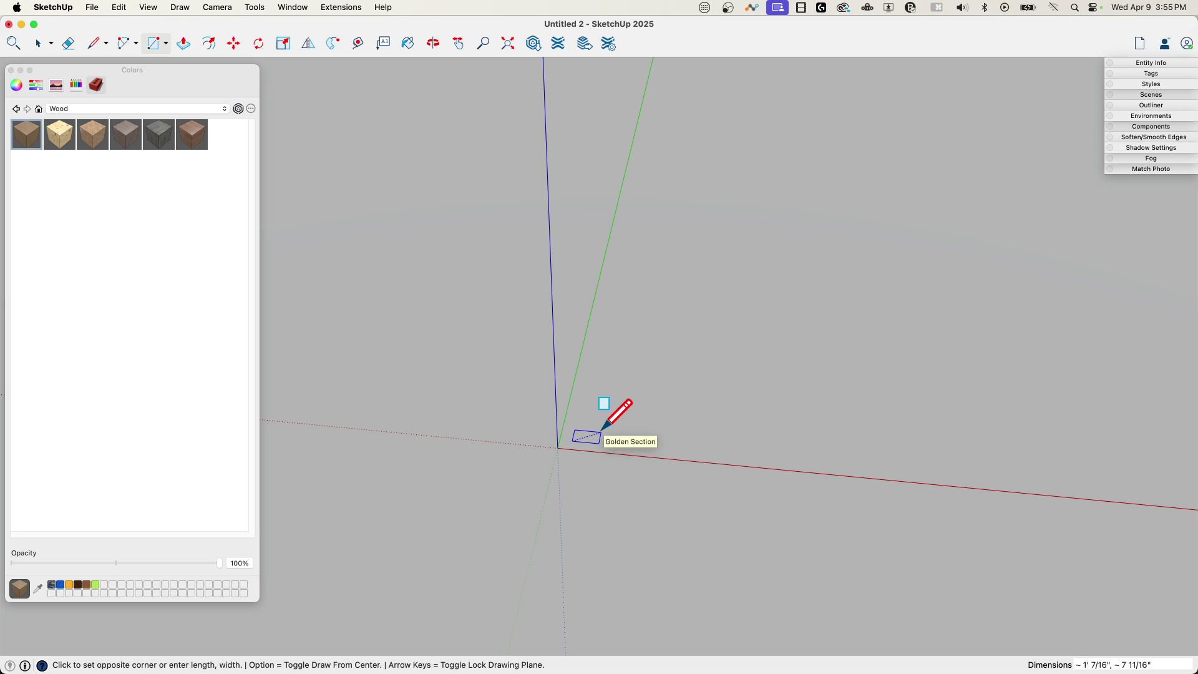
{"action": "scroll", "coordinate": [603, 430], "scroll_direction": "up", "scroll_amount": 5}
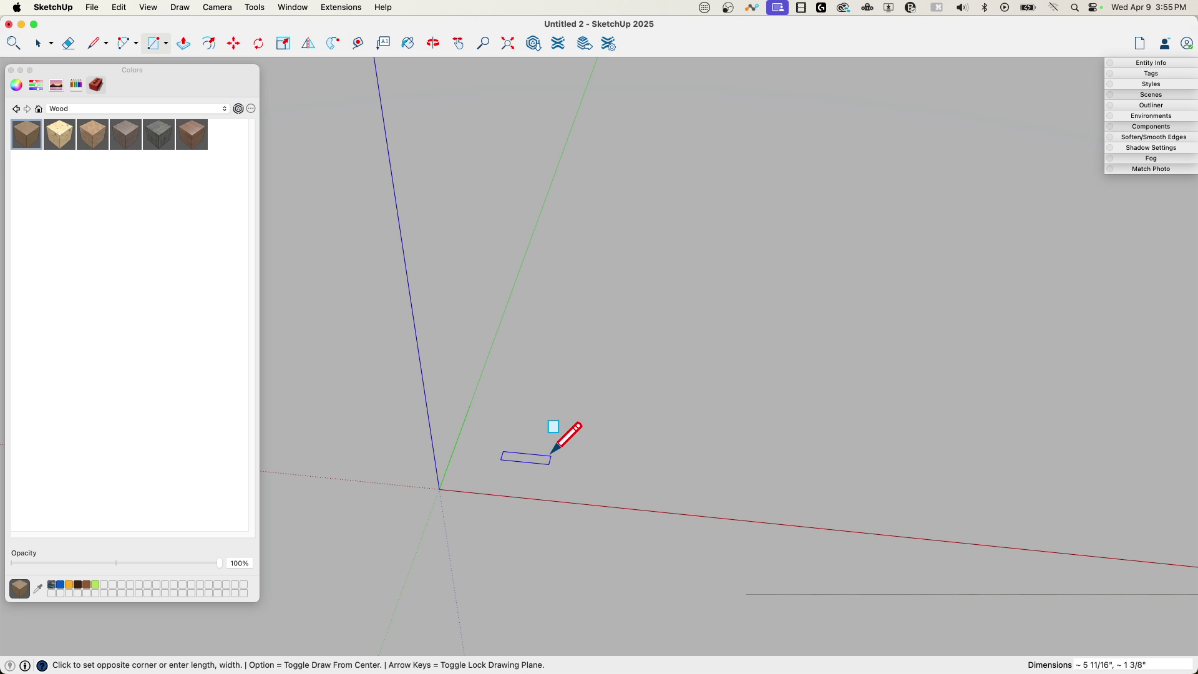
{"action": "left_click", "coordinate": [549, 453]}
Step: Push/Pull the rectangle upward into a tall upright board
{"action": "key", "text": "p"}
{"action": "left_click", "coordinate": [526, 475]}
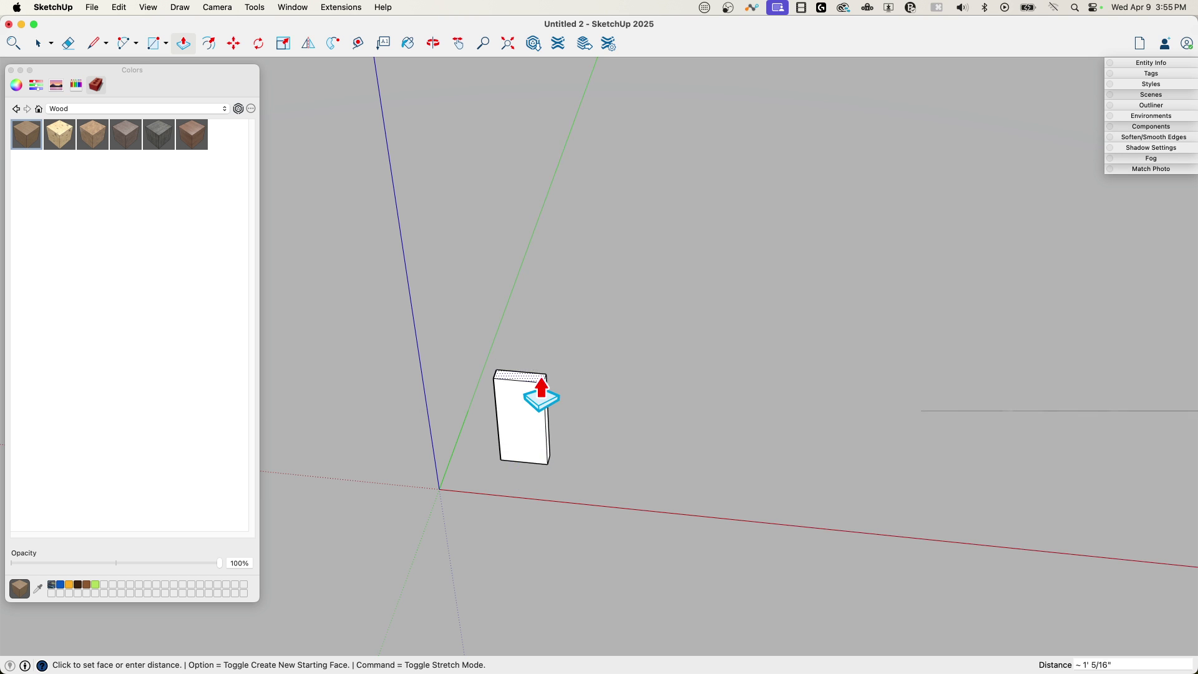
{"action": "left_click", "coordinate": [536, 306]}
{"action": "middle_click_drag", "start_coordinate": [536, 305], "coordinate": [529, 379]}
Step: Paint all faces of the board with the first brown material in the Wood collection
{"action": "key", "text": "space"}
{"action": "triple_click", "coordinate": [530, 382]}
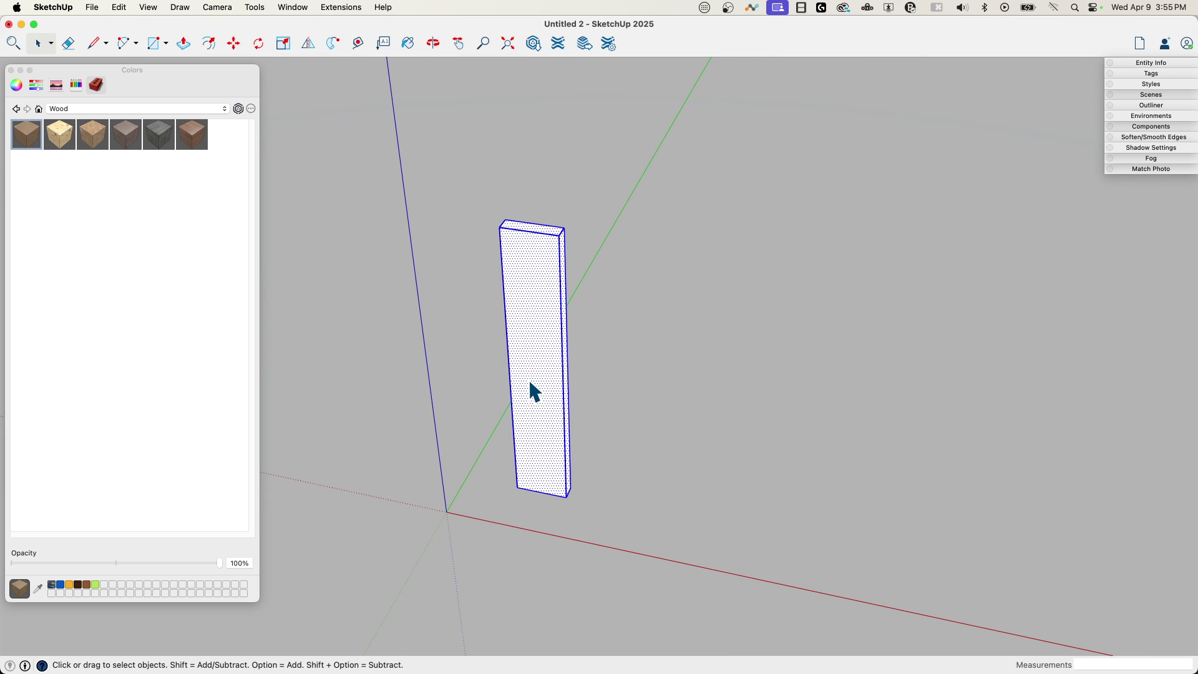
{"action": "key", "text": "b"}
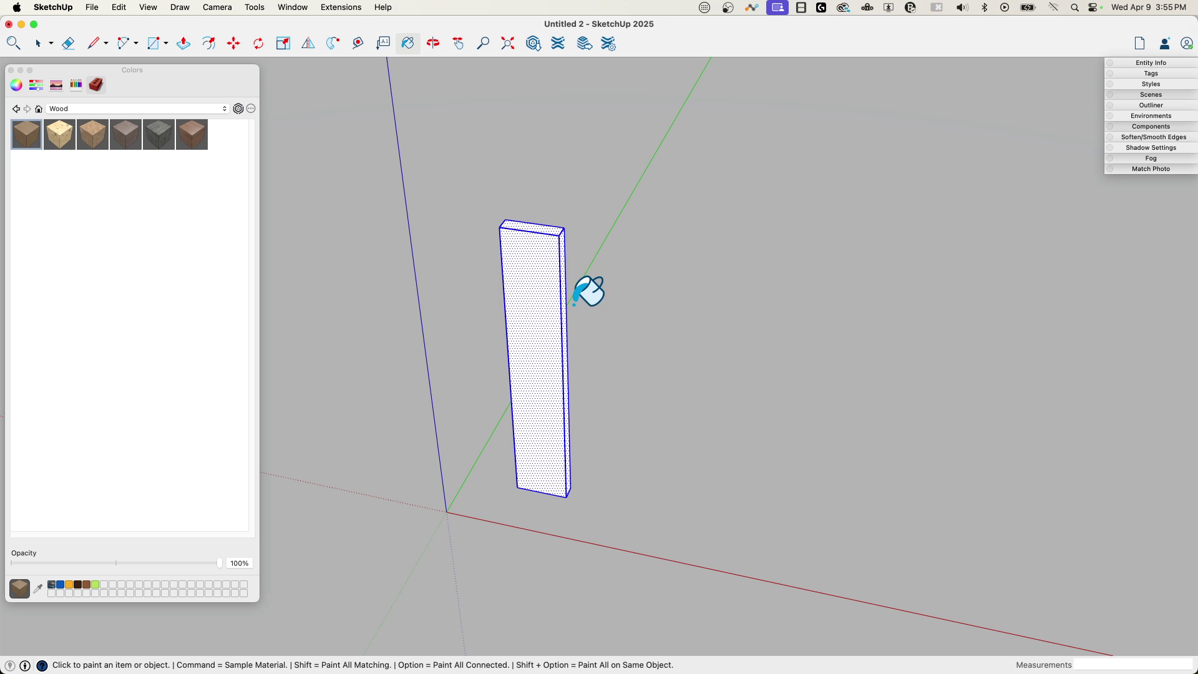
{"action": "left_click", "coordinate": [543, 279]}
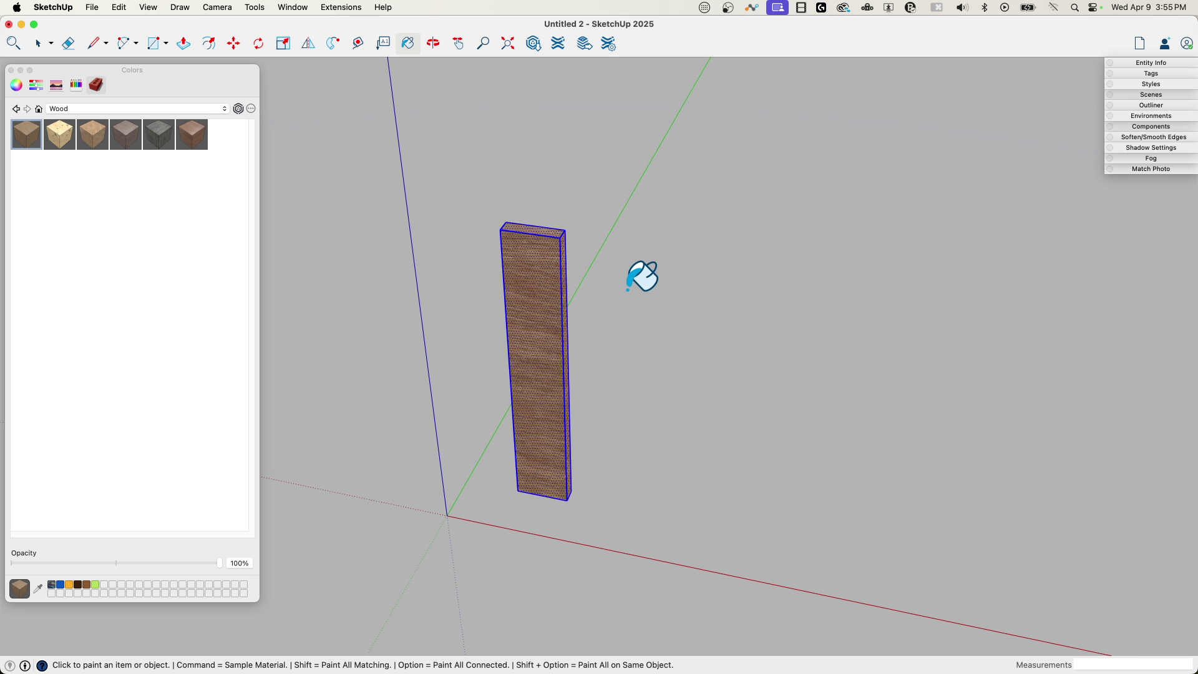
{"action": "key", "text": "space"}
Step: Examine the Texture options available for the board's front face when only that face is selected
{"action": "mouse_move", "coordinate": [628, 289]}
{"action": "middle_mouse_down"}
{"action": "mouse_move", "coordinate": [575, 343]}
{"action": "mouse_move", "coordinate": [512, 322]}
{"action": "middle_mouse_up"}
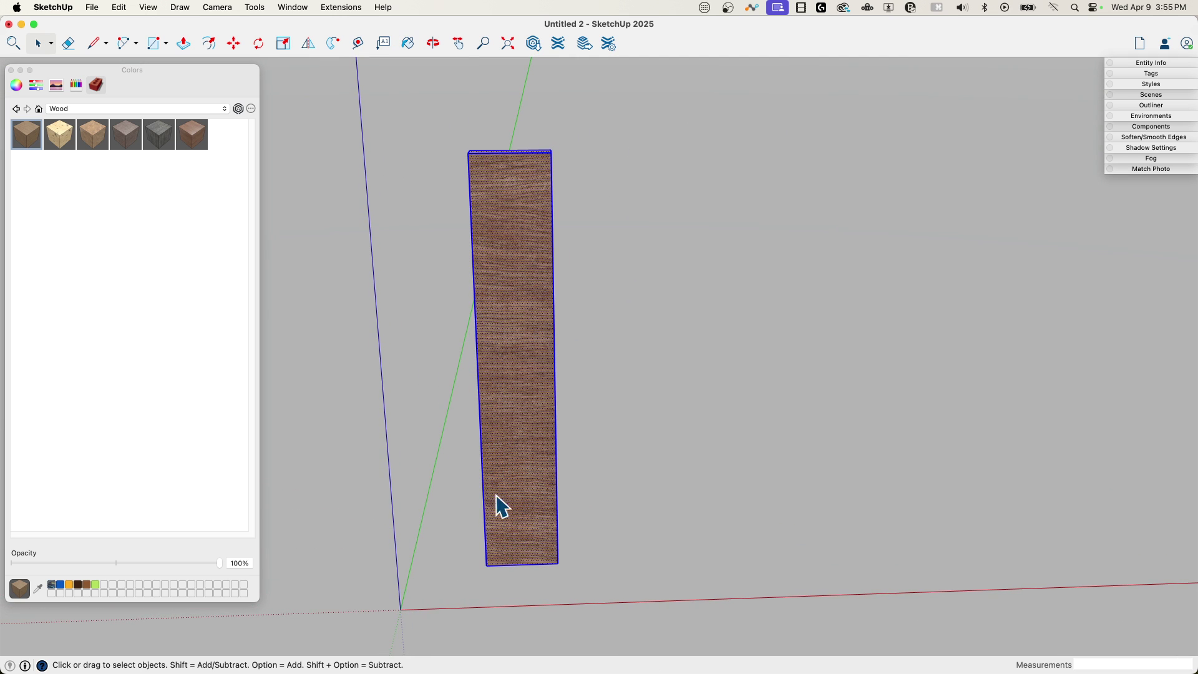
{"action": "middle_click_drag", "start_coordinate": [532, 452], "coordinate": [513, 442]}
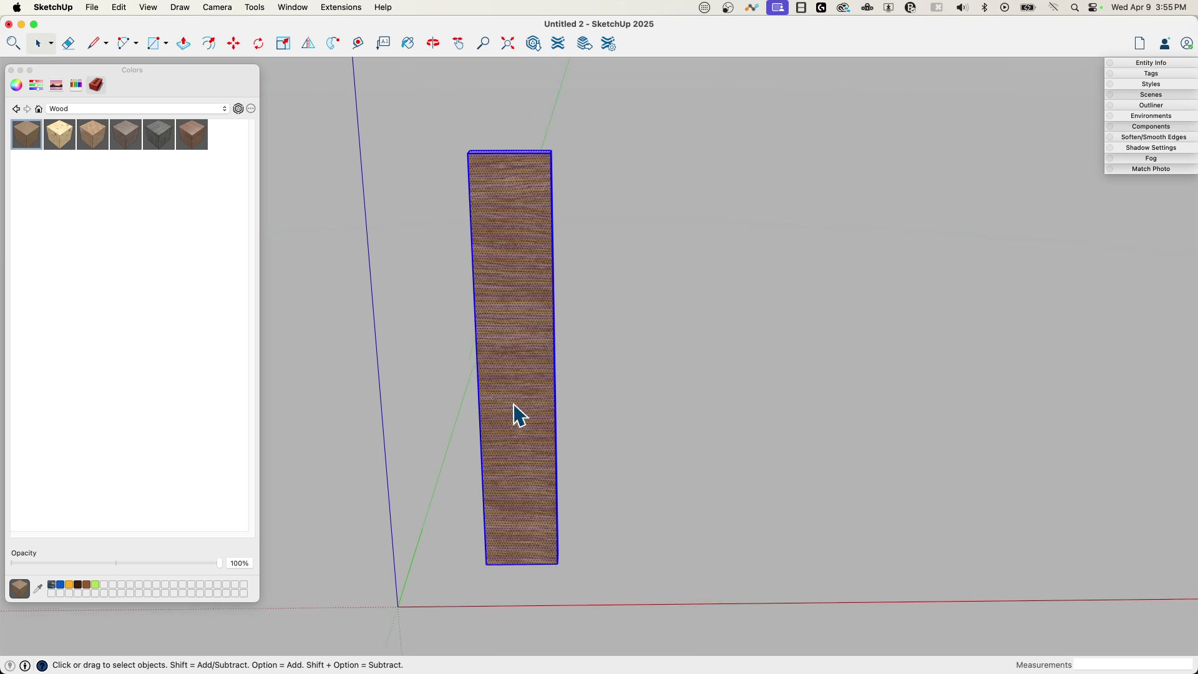
{"action": "left_click", "coordinate": [515, 368]}
{"action": "right_click", "coordinate": [506, 329]}
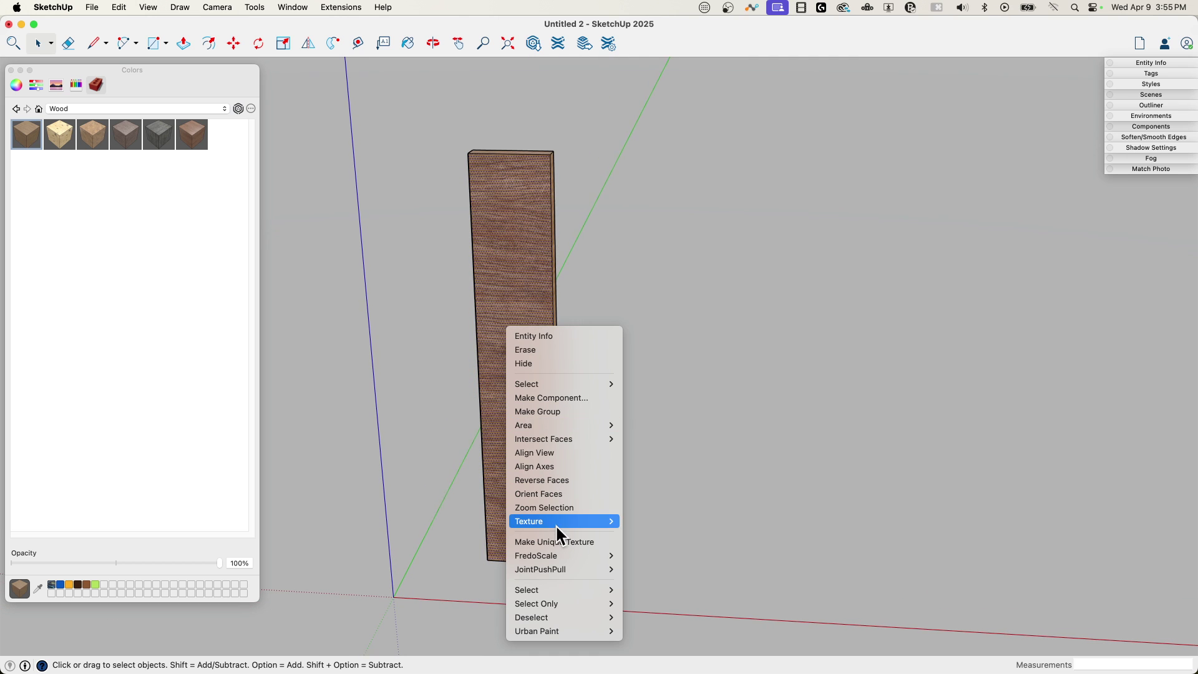
{"action": "mouse_move", "coordinate": [562, 565]}
{"action": "mouse_move", "coordinate": [556, 522]}
{"action": "middle_click_drag", "start_coordinate": [653, 228], "coordinate": [516, 238]}
{"action": "right_click", "coordinate": [516, 238]}
{"action": "mouse_move", "coordinate": [536, 434]}
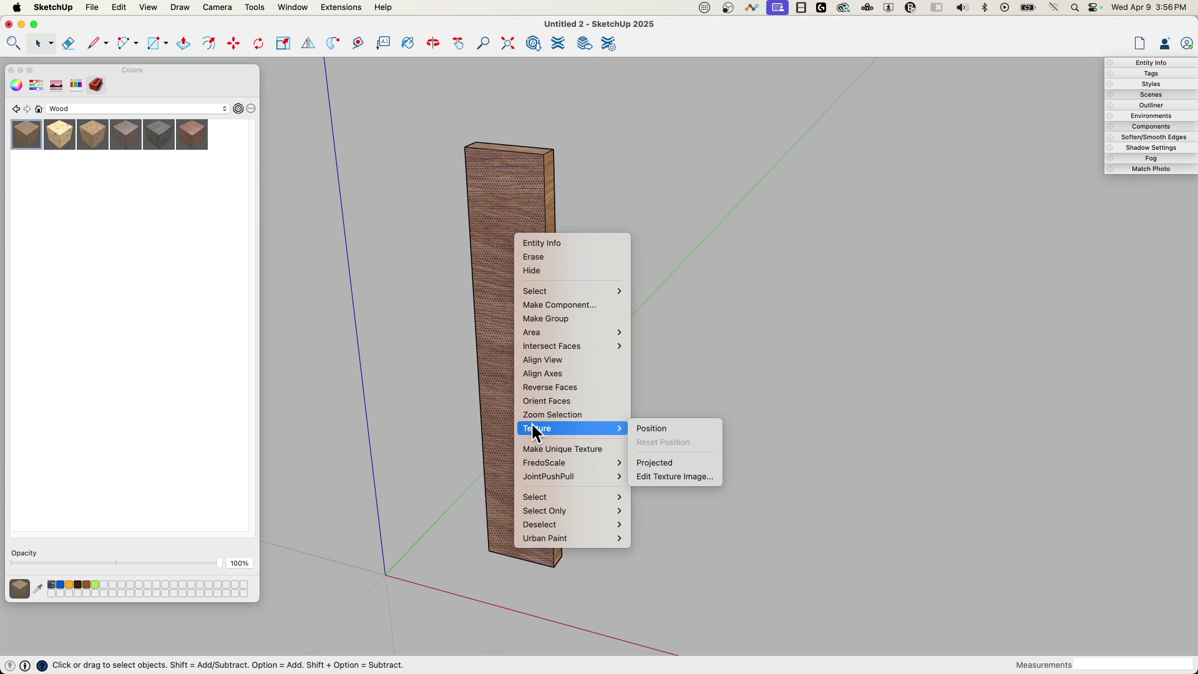
{"action": "left_click", "coordinate": [409, 169]}
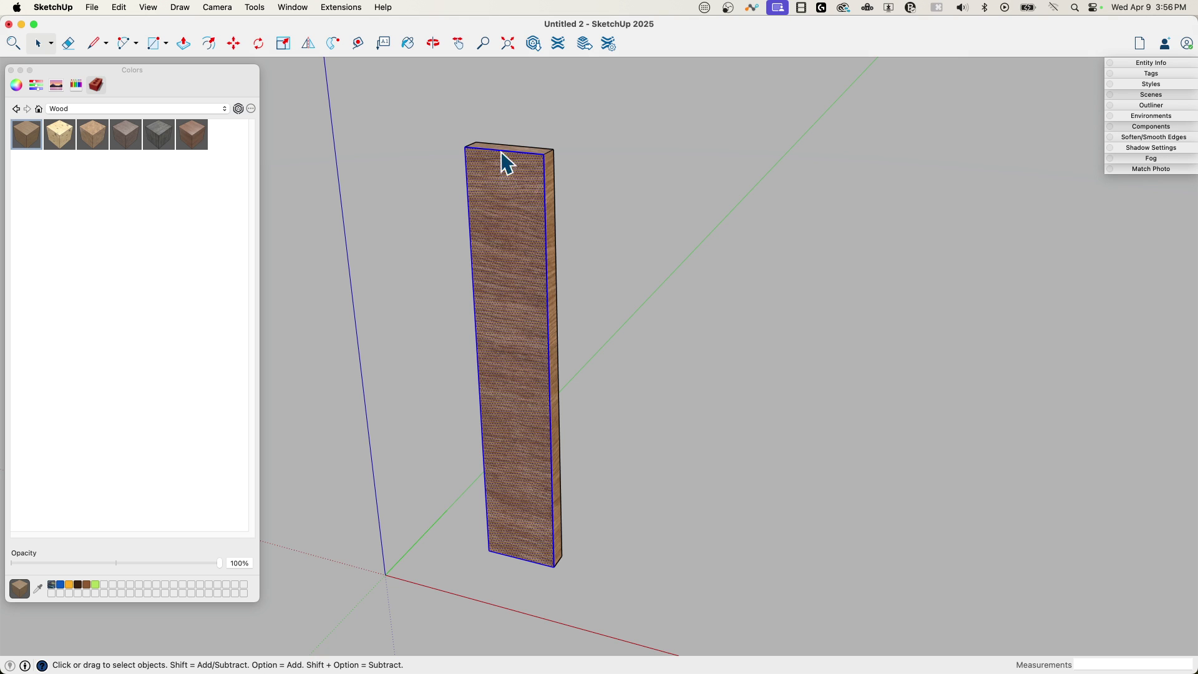
Step: Check whether the Texture options are offered when the front face is selected with its edges, and for the whole board
{"action": "right_click", "coordinate": [503, 200]}
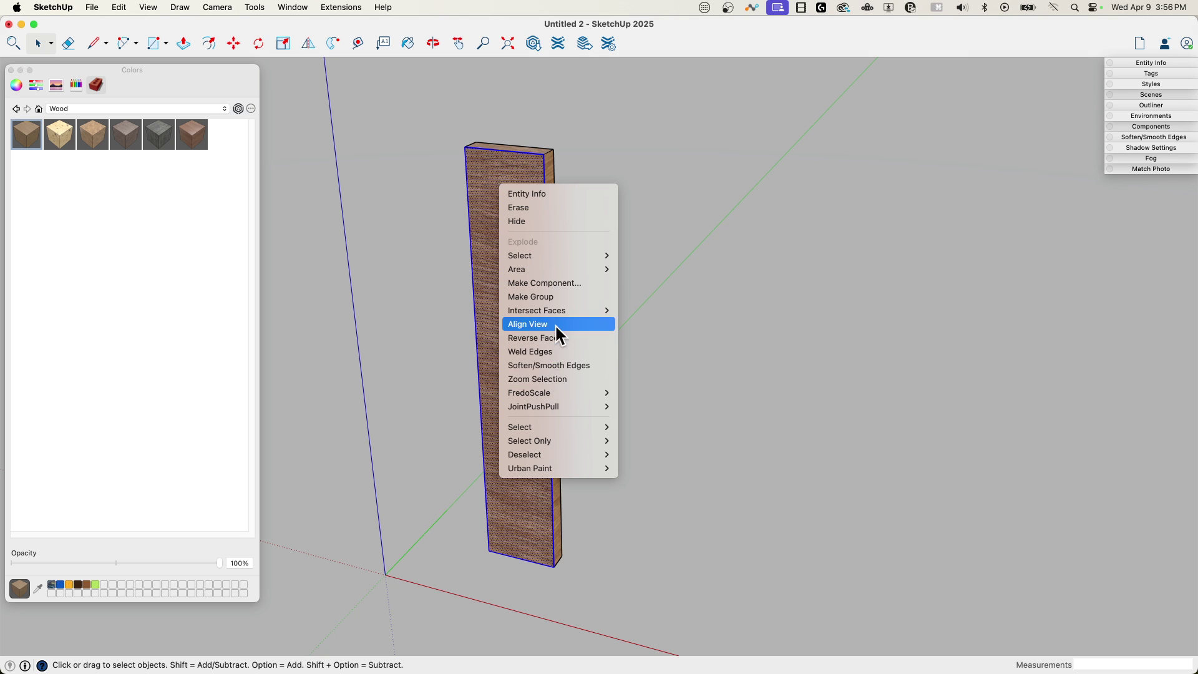
{"action": "left_click", "coordinate": [476, 167]}
{"action": "right_click", "coordinate": [521, 203]}
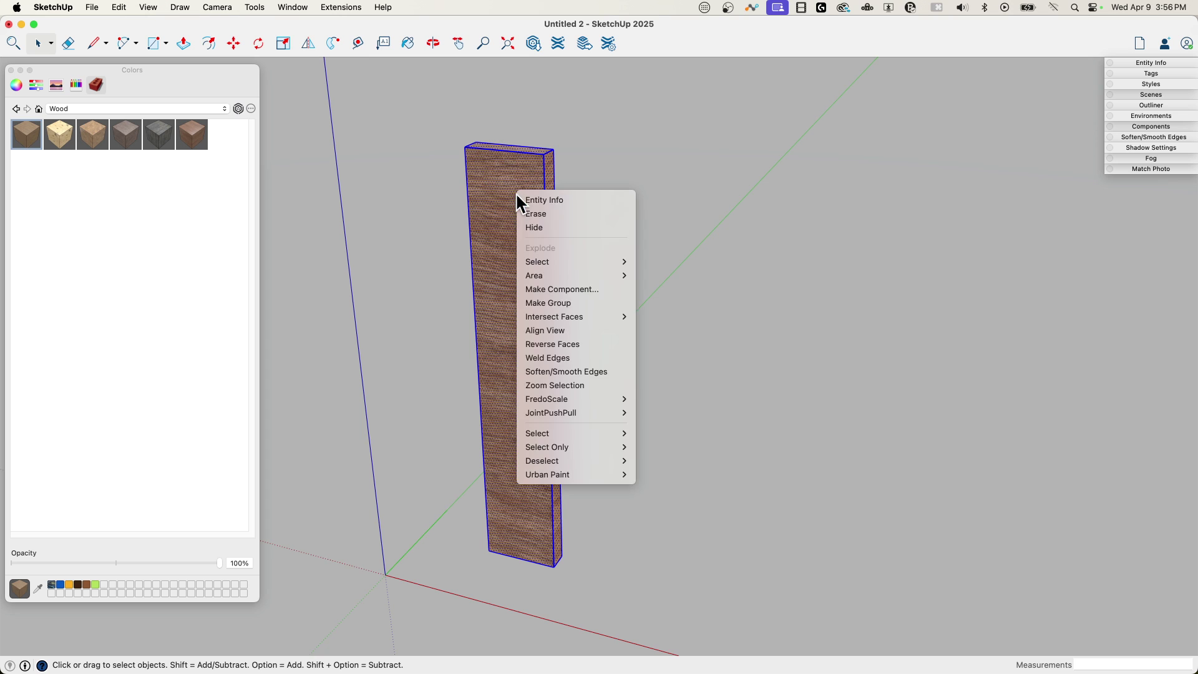
{"action": "left_click", "coordinate": [432, 182]}
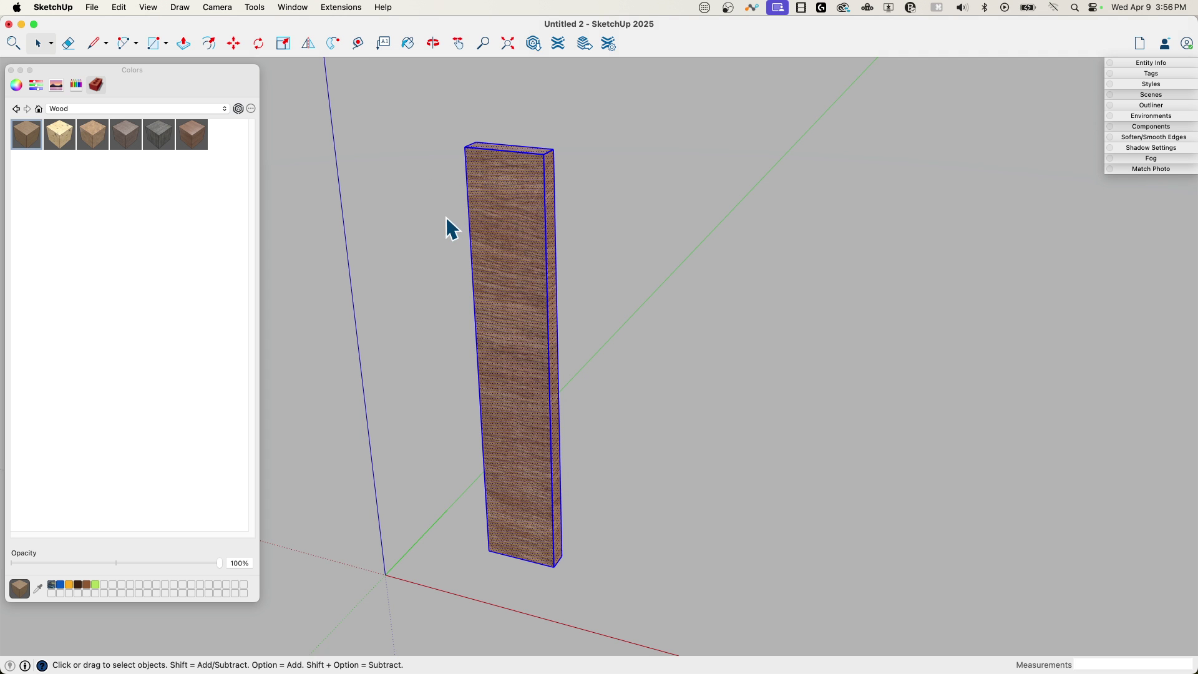
Step: Reposition the texture on the board's front face, rotating it 90 degrees so the grain runs vertically
{"action": "left_click", "coordinate": [450, 227]}
{"action": "right_click", "coordinate": [492, 194]}
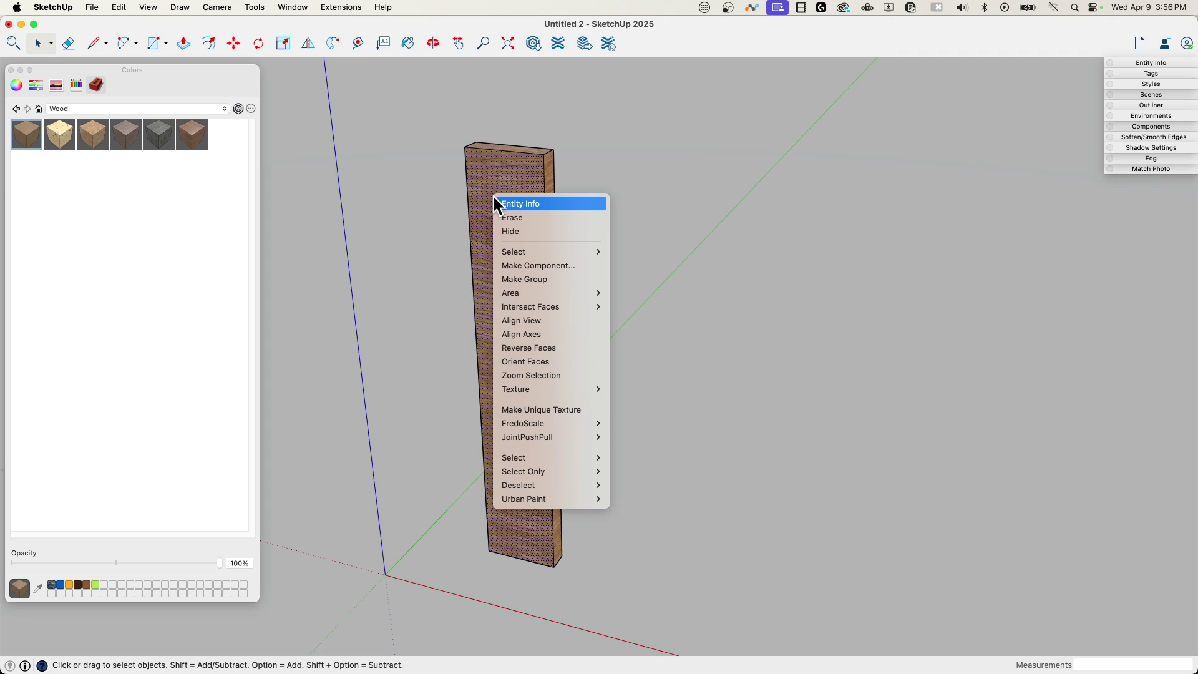
{"action": "mouse_move", "coordinate": [516, 391]}
{"action": "left_click", "coordinate": [620, 388]}
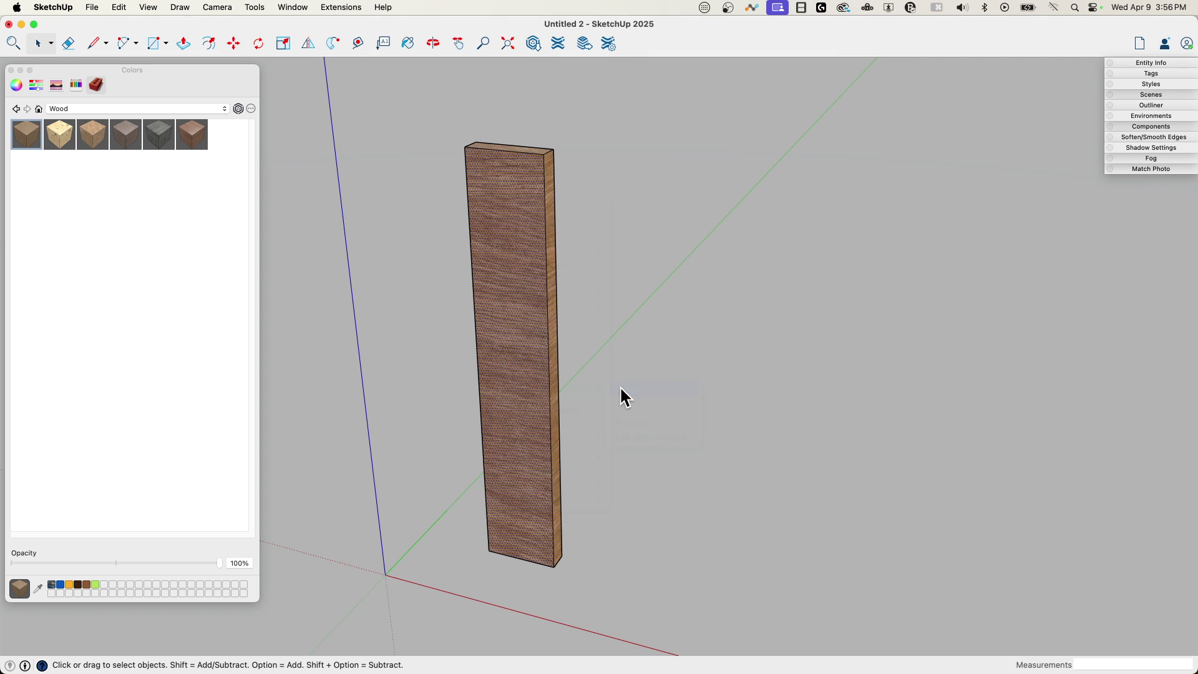
{"action": "scroll", "coordinate": [437, 343], "scroll_direction": "down", "scroll_amount": 2}
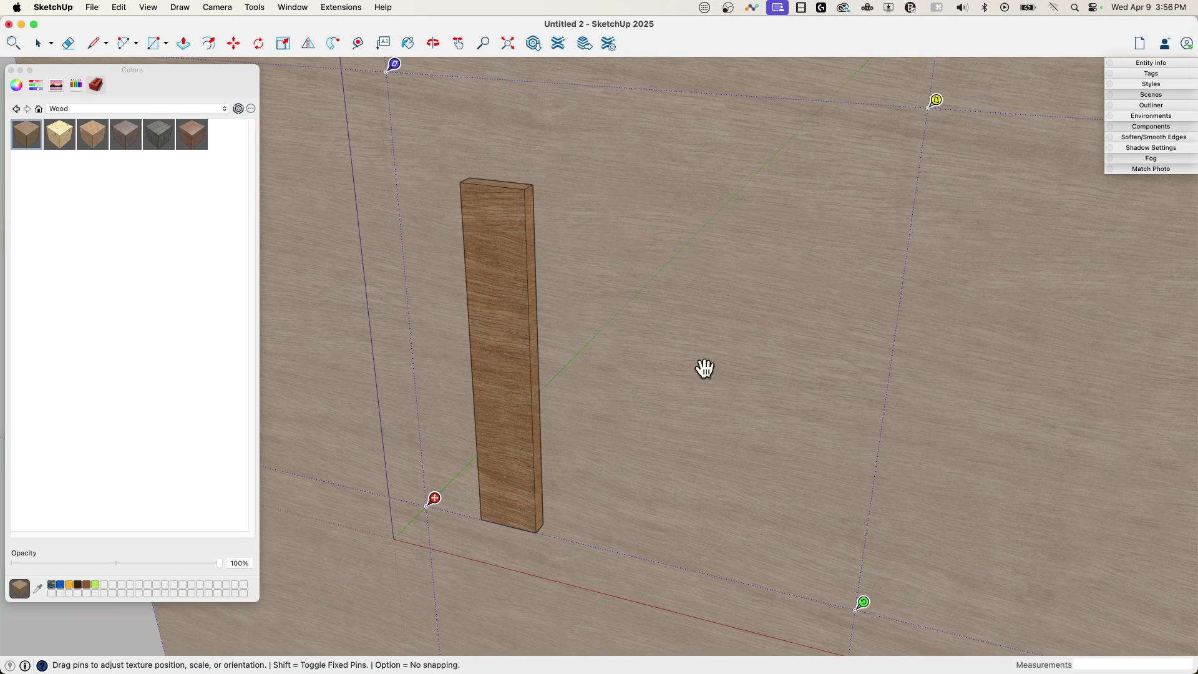
{"action": "right_click", "coordinate": [501, 247]}
{"action": "mouse_move", "coordinate": [515, 294]}
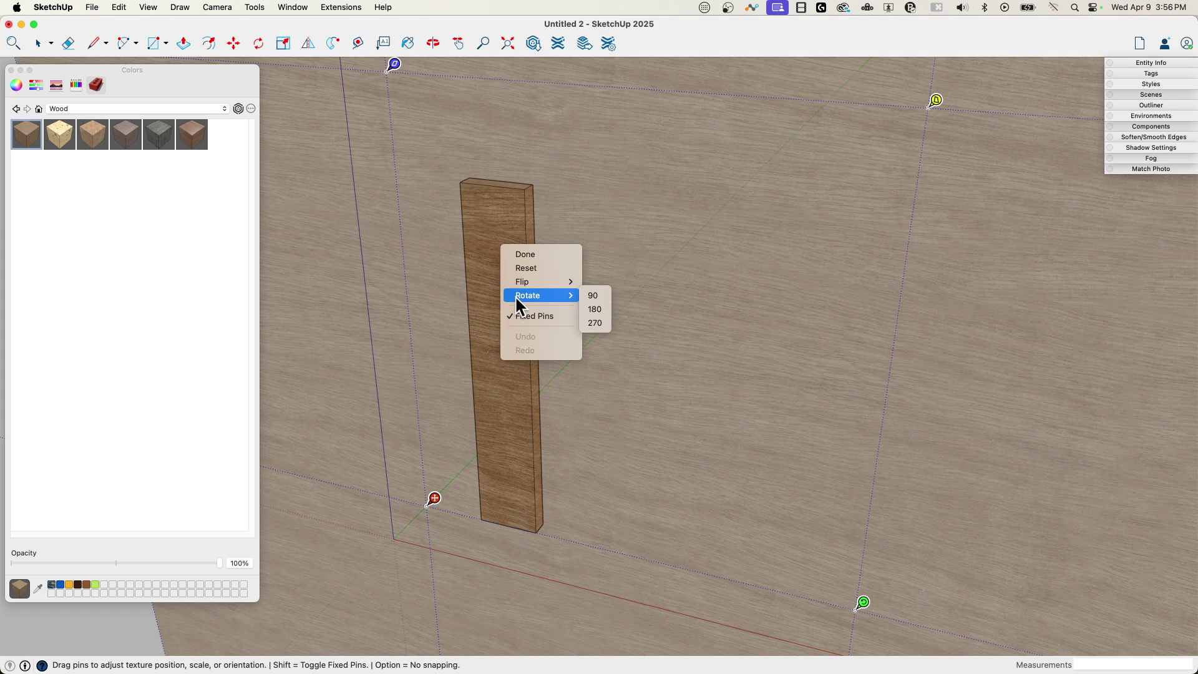
{"action": "left_click", "coordinate": [596, 296]}
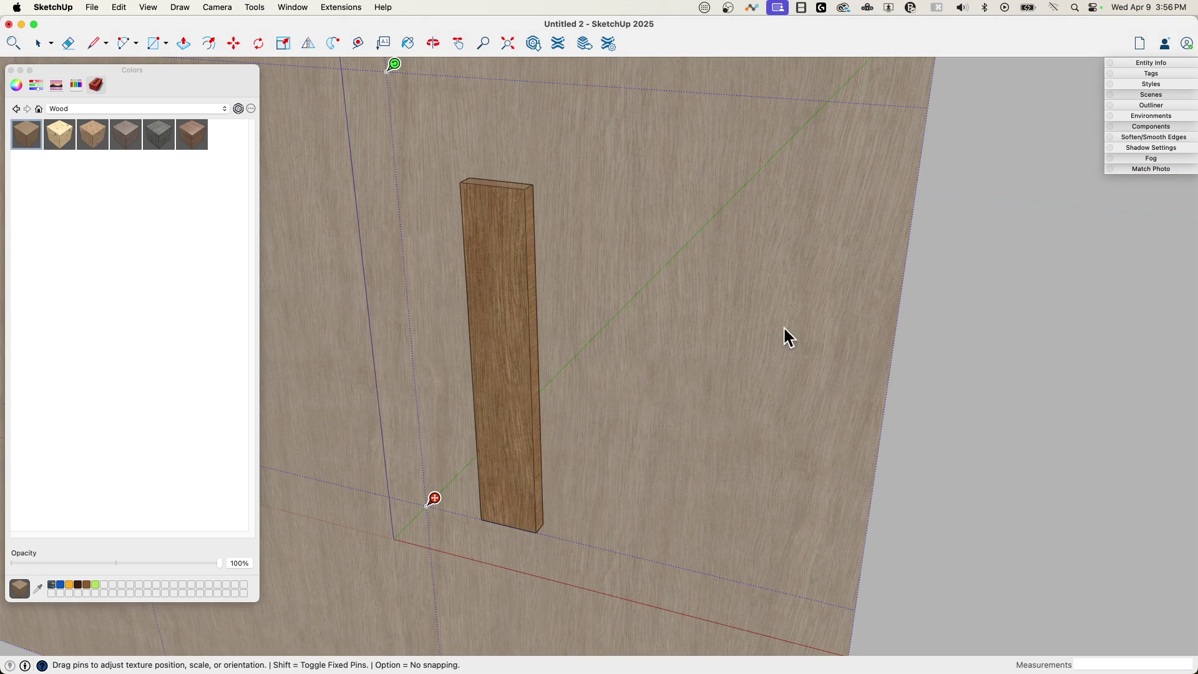
{"action": "left_click", "coordinate": [911, 336]}
Step: Sample the front face's rotated wood texture and paint it onto the rest of the selected board
{"action": "triple_click", "coordinate": [512, 303]}
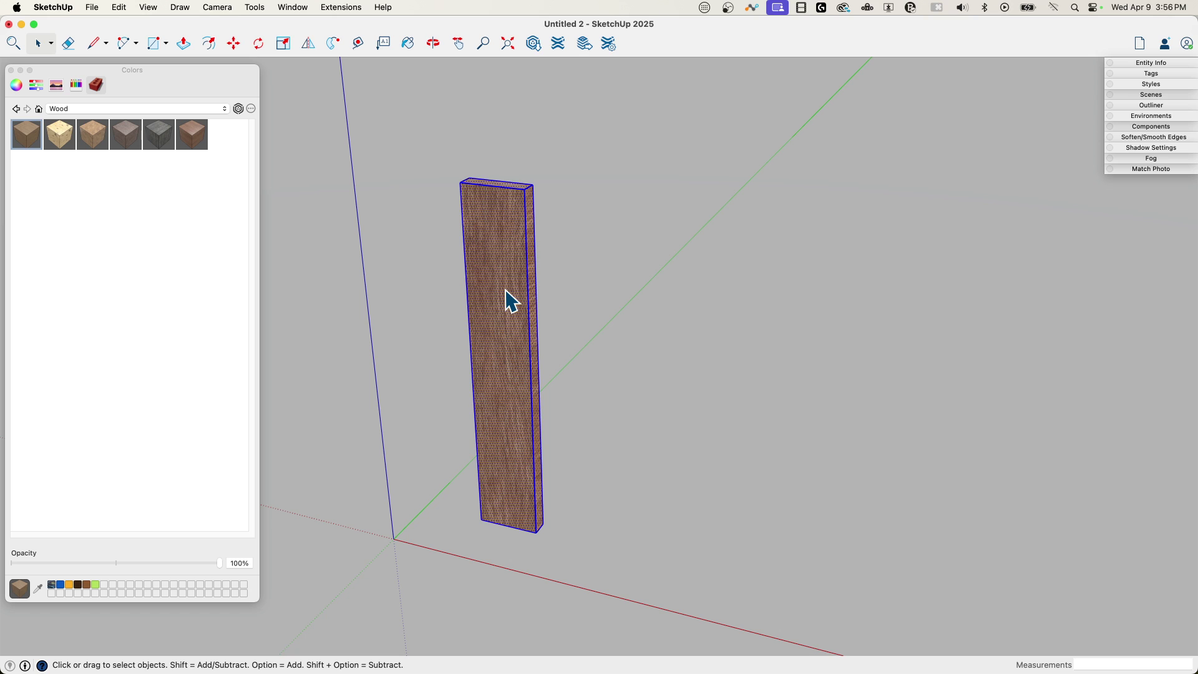
{"action": "key", "text": "b"}
{"action": "key", "text": "super"}
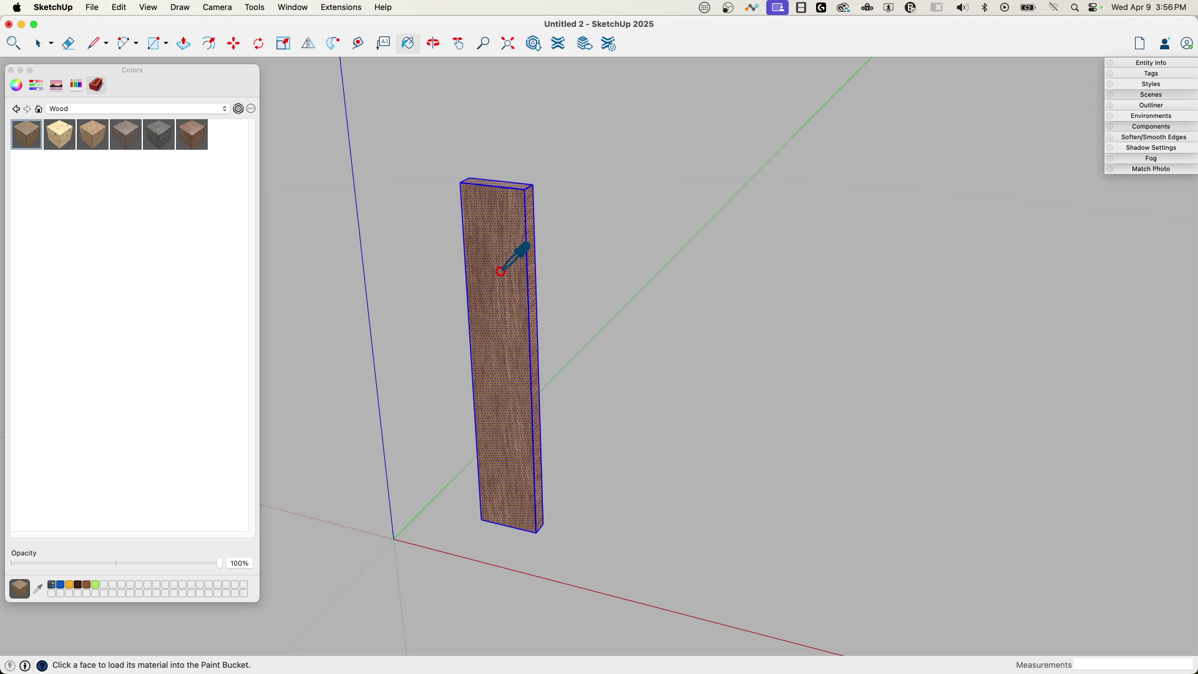
{"action": "left_click", "coordinate": [501, 271], "text": "super"}
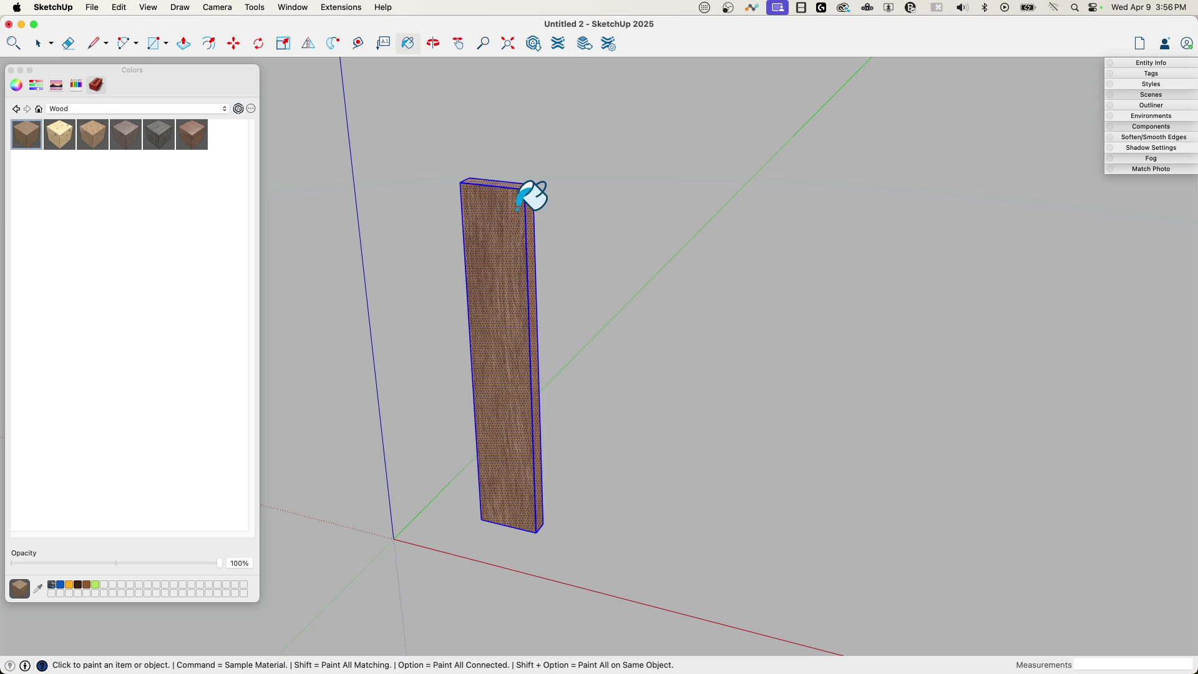
{"action": "mouse_move", "coordinate": [529, 358]}
{"action": "middle_mouse_down"}
{"action": "mouse_move", "coordinate": [520, 363]}
{"action": "mouse_move", "coordinate": [484, 281]}
{"action": "mouse_move", "coordinate": [503, 341]}
{"action": "mouse_move", "coordinate": [608, 286]}
{"action": "mouse_move", "coordinate": [514, 390]}
{"action": "middle_mouse_up"}
{"action": "key", "text": "space"}
Step: Make the entire board a group
{"action": "left_click", "coordinate": [611, 292]}
{"action": "left_click", "coordinate": [513, 391]}
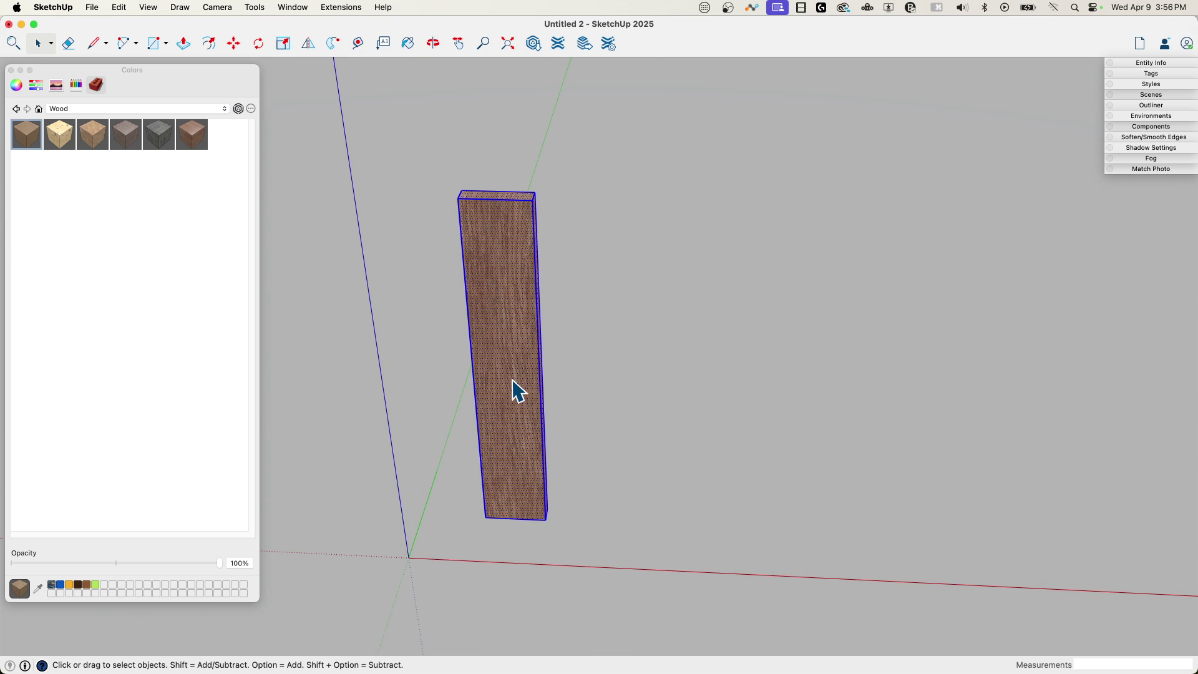
{"action": "right_click", "coordinate": [514, 390]}
{"action": "left_click", "coordinate": [565, 488]}
Step: Copy the board group about 1' 6 3/8" along the red axis and array the copy 11x
{"action": "key", "text": "m"}
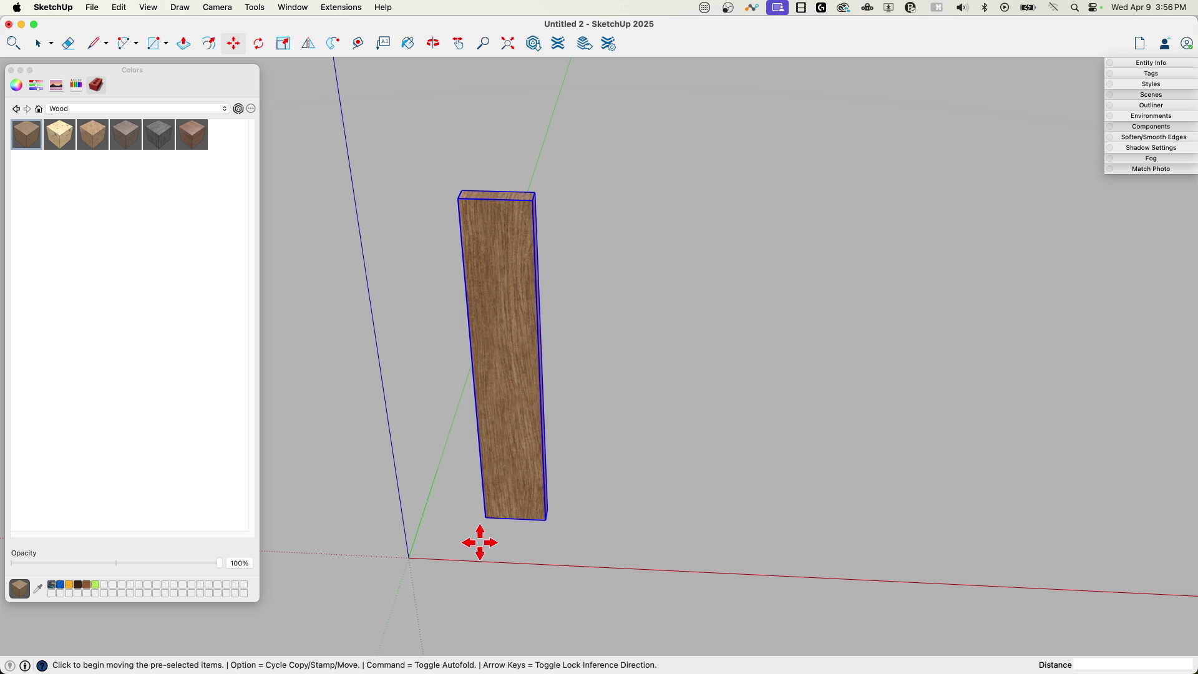
{"action": "left_click", "coordinate": [485, 521]}
{"action": "key", "text": "alt"}
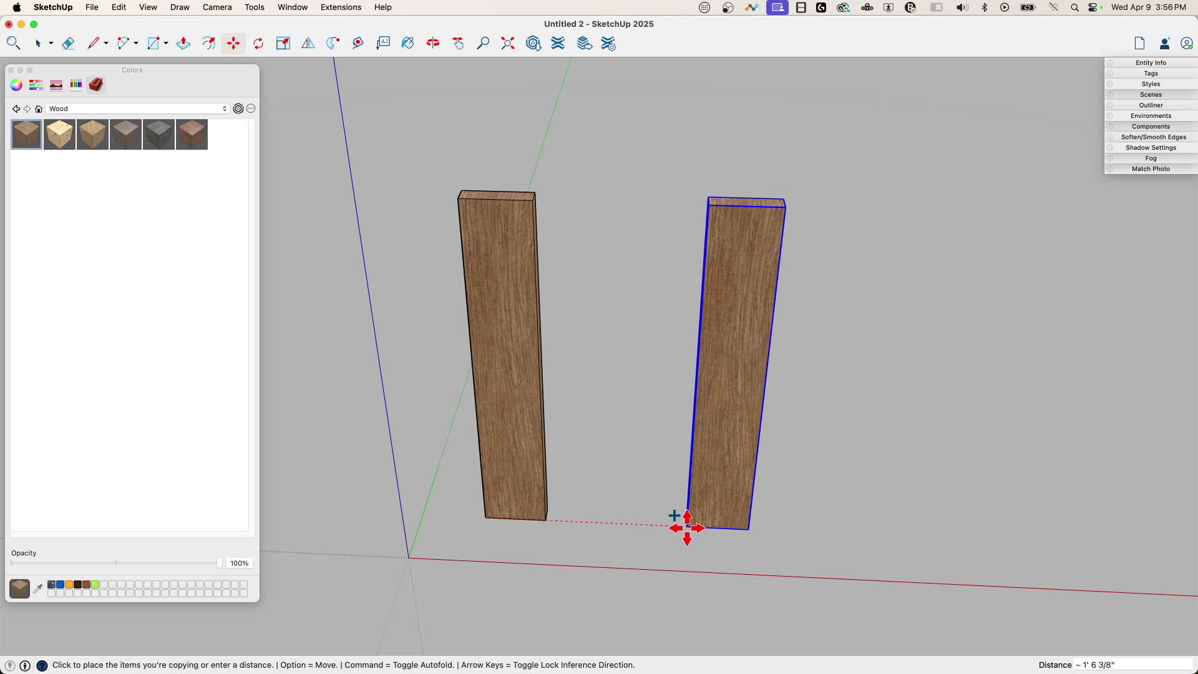
{"action": "left_click", "coordinate": [688, 528]}
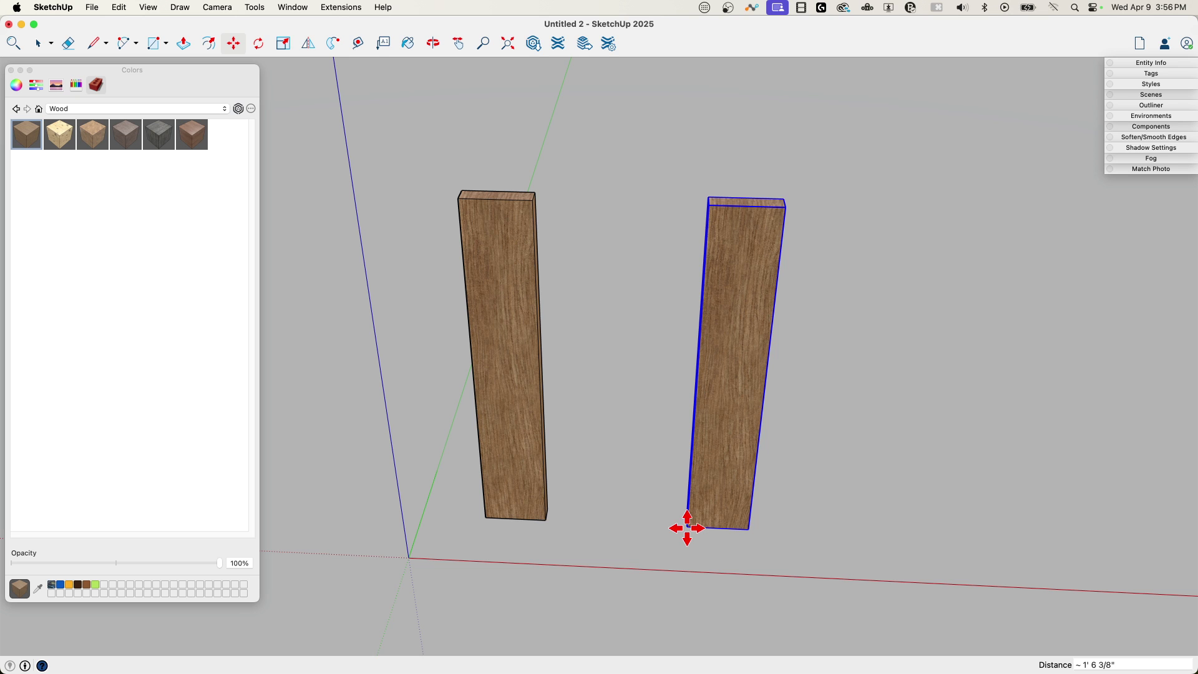
{"action": "key", "text": "Return"}
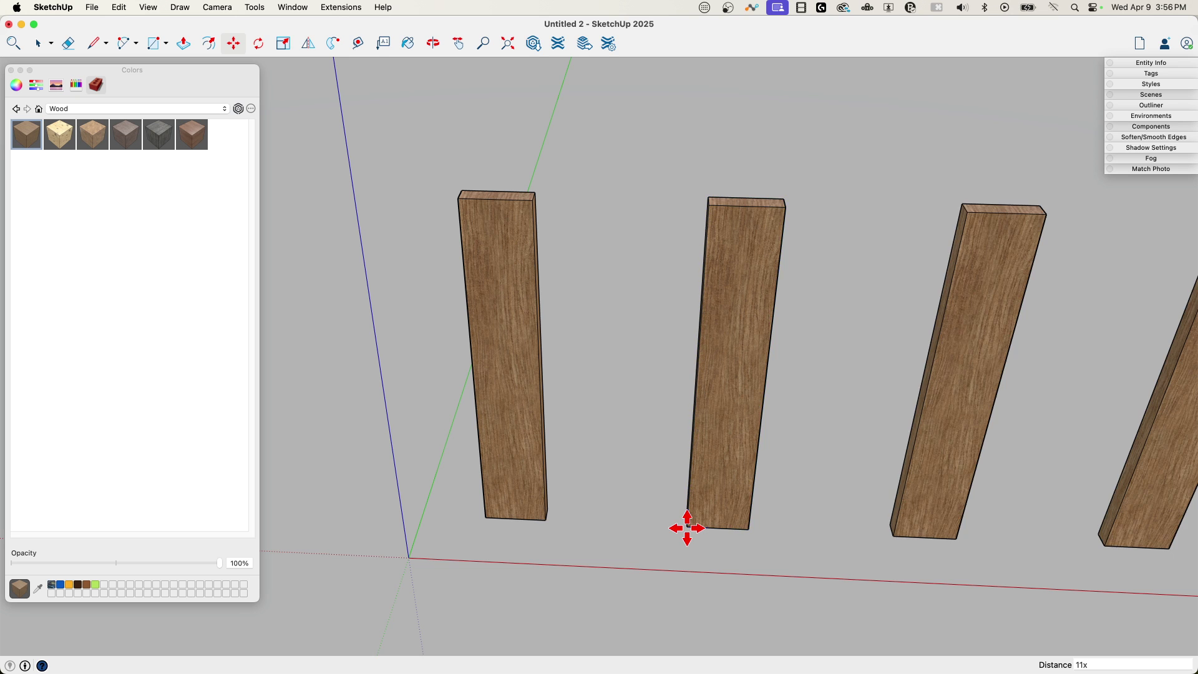
{"action": "scroll", "coordinate": [714, 436], "scroll_direction": "down", "scroll_amount": 4}
{"action": "middle_click_drag", "start_coordinate": [714, 436], "coordinate": [1069, 519]}
{"action": "scroll", "coordinate": [875, 450], "scroll_direction": "down", "scroll_amount": 2}
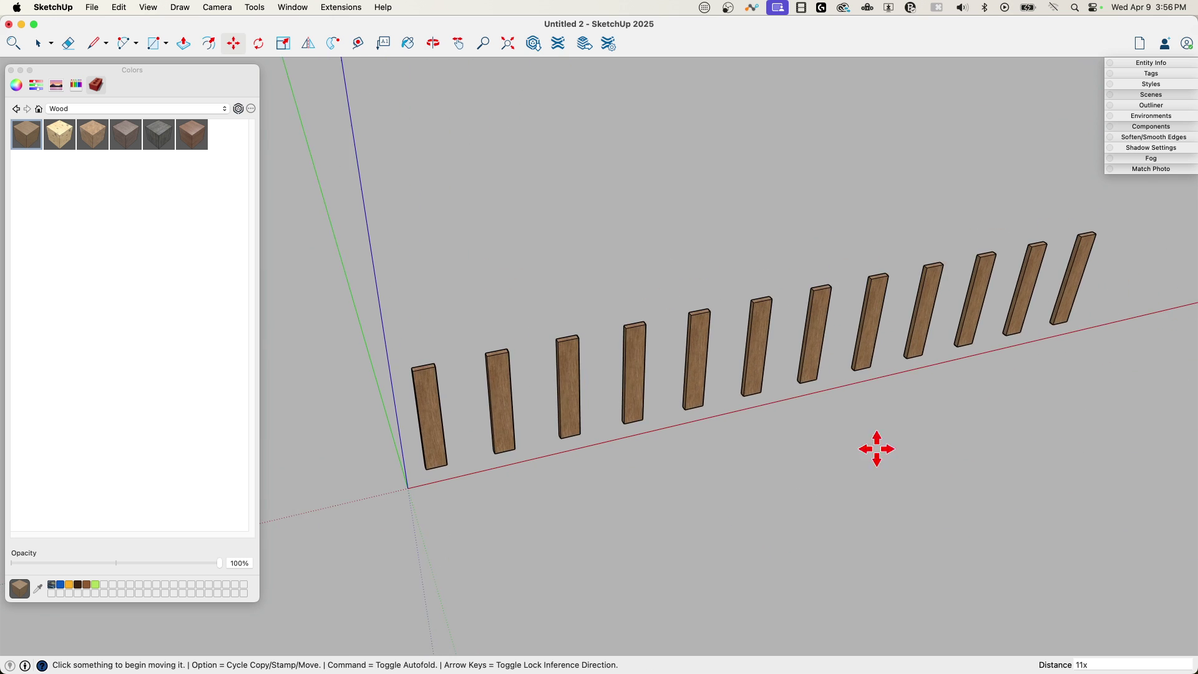
{"action": "scroll", "coordinate": [588, 456], "scroll_direction": "up", "scroll_amount": 1}
{"action": "key", "text": "space"}
Step: Draw a line between the bottom side-edge midpoints of the first and second boards, spanning the gap
{"action": "scroll", "coordinate": [469, 442], "scroll_direction": "up", "scroll_amount": 5}
{"action": "scroll", "coordinate": [514, 388], "scroll_direction": "up", "scroll_amount": 4}
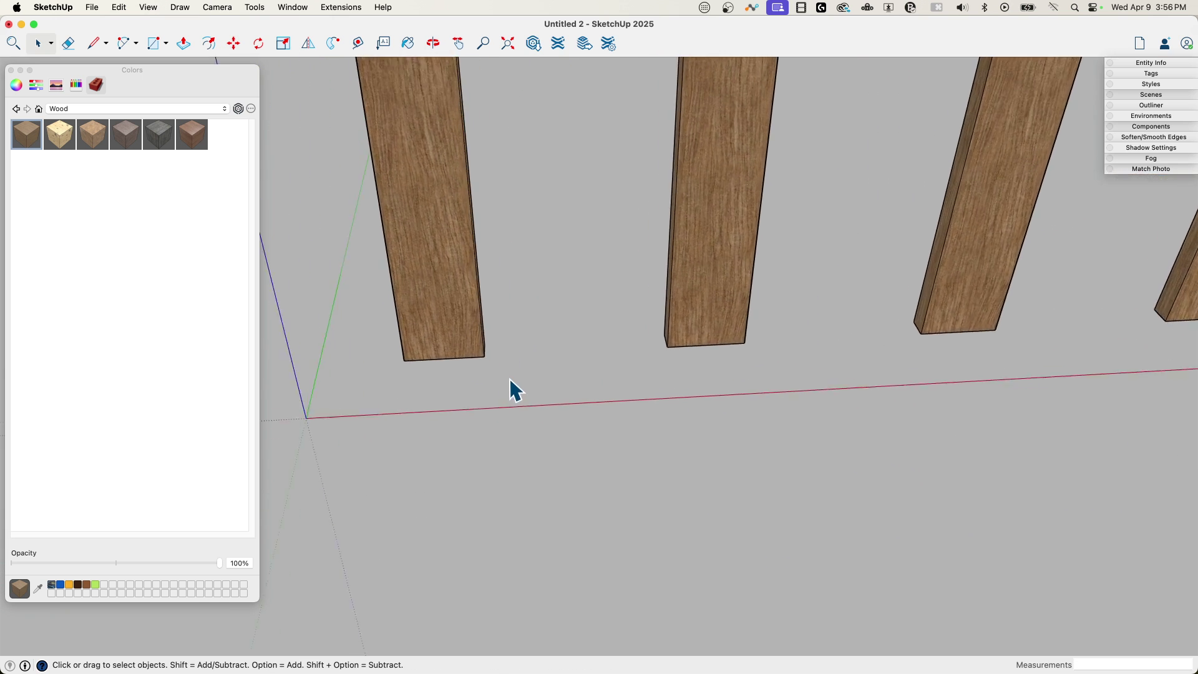
{"action": "key", "text": "l"}
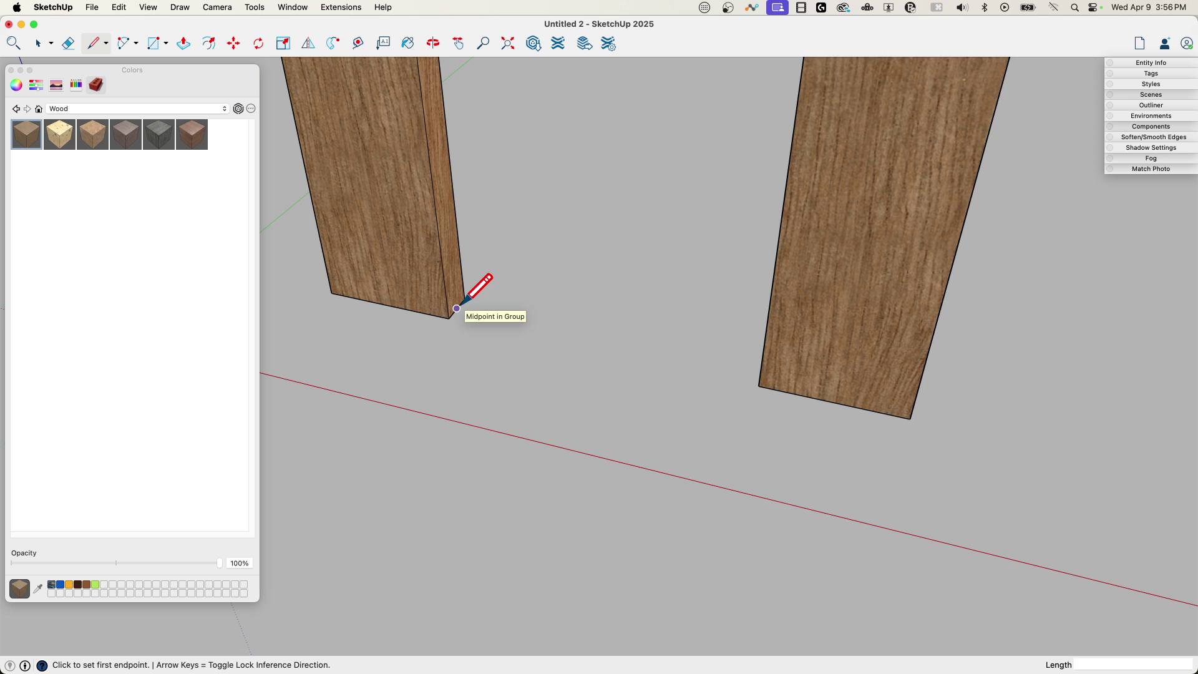
{"action": "left_click", "coordinate": [457, 308]}
{"action": "middle_click_drag", "start_coordinate": [457, 308], "coordinate": [729, 289]}
{"action": "left_click", "coordinate": [703, 289]}
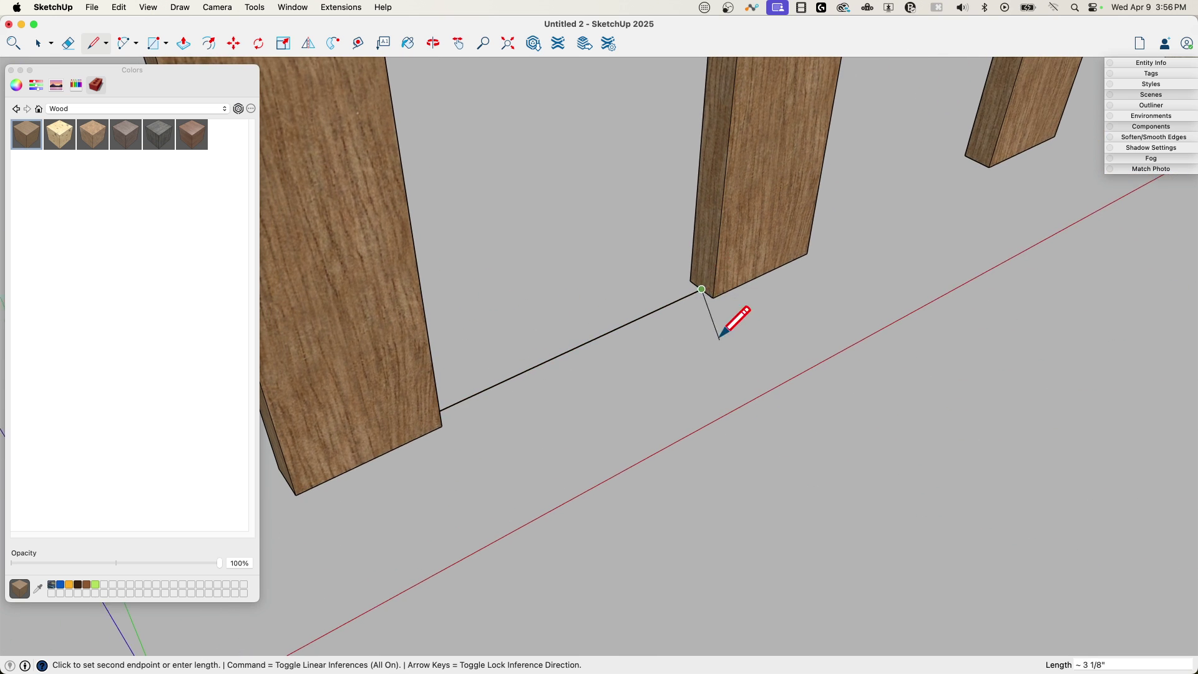
{"action": "mouse_move", "coordinate": [717, 332]}
{"action": "middle_mouse_down"}
{"action": "mouse_move", "coordinate": [643, 267]}
{"action": "mouse_move", "coordinate": [722, 350]}
{"action": "mouse_move", "coordinate": [634, 438]}
{"action": "mouse_move", "coordinate": [724, 447]}
{"action": "mouse_move", "coordinate": [820, 359]}
{"action": "mouse_move", "coordinate": [891, 417]}
{"action": "mouse_move", "coordinate": [647, 423]}
{"action": "mouse_move", "coordinate": [829, 380]}
{"action": "mouse_move", "coordinate": [831, 474]}
{"action": "middle_mouse_up"}
{"action": "key", "text": "Escape"}
Step: Draw matching bottom lines across the gaps between the second and third boards and the third and fourth boards
{"action": "left_click", "coordinate": [592, 440]}
{"action": "left_click", "coordinate": [819, 379]}
{"action": "key", "text": "Escape"}
{"action": "left_click", "coordinate": [610, 418]}
{"action": "left_click", "coordinate": [819, 353]}
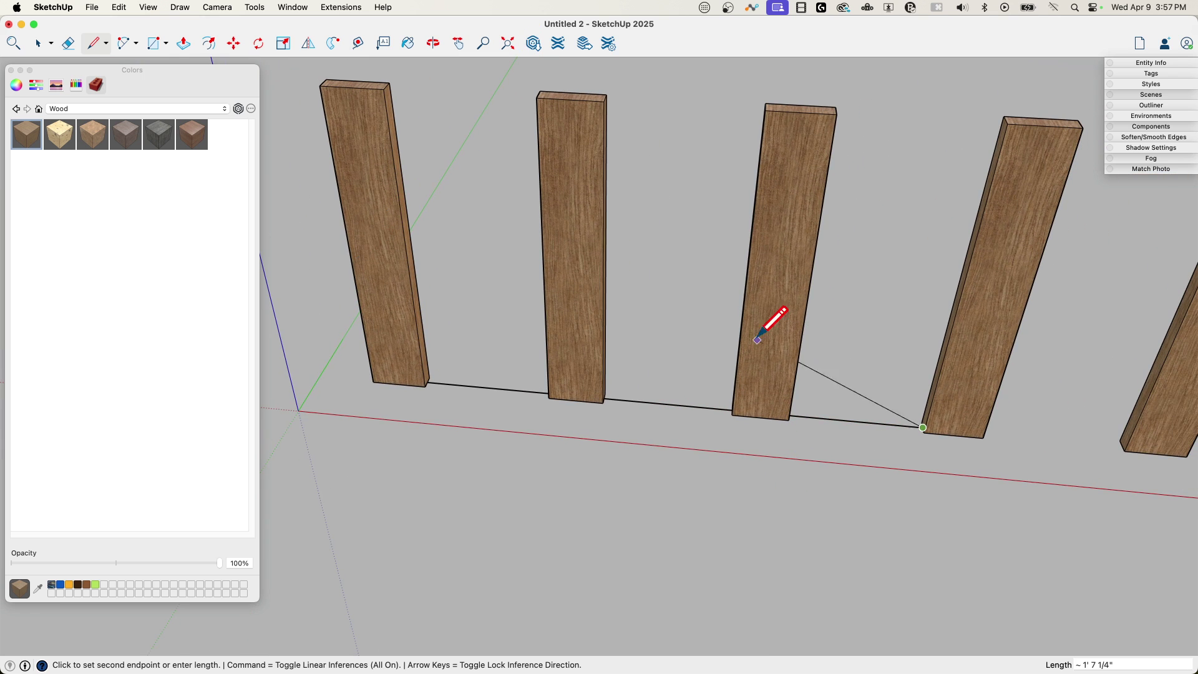
Step: Draw an arc between the midpoints of the first and second gap lines, bulging about 2" in front of the second board
{"action": "key", "text": "a"}
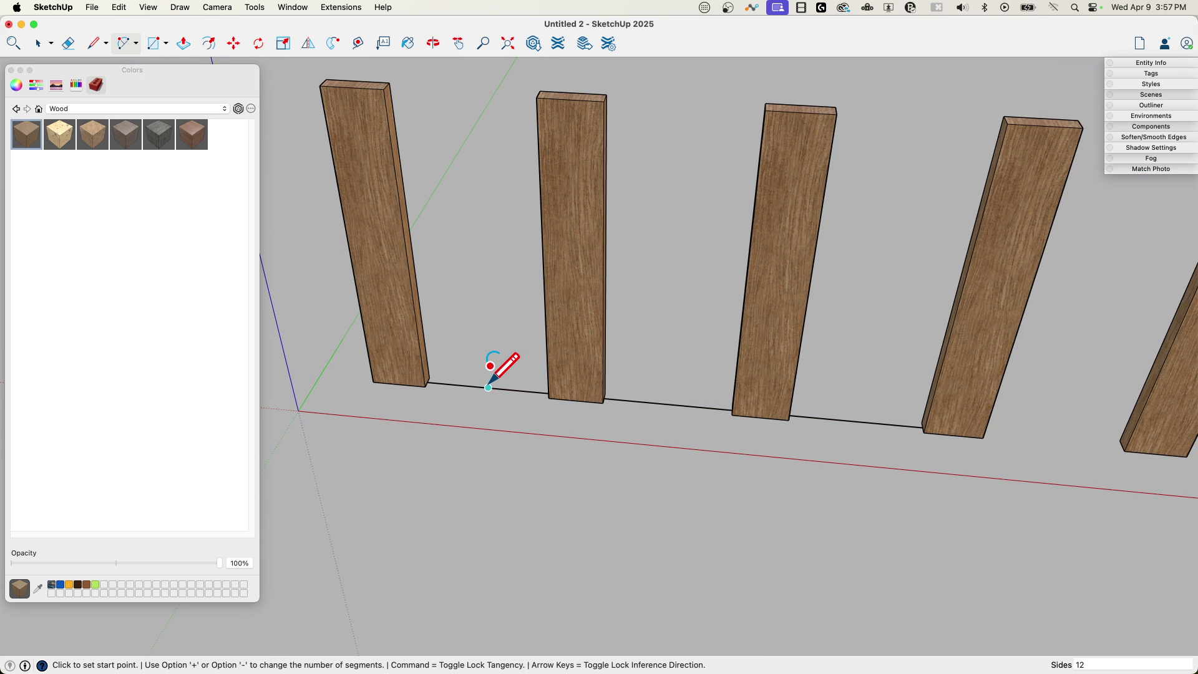
{"action": "left_click", "coordinate": [488, 388]}
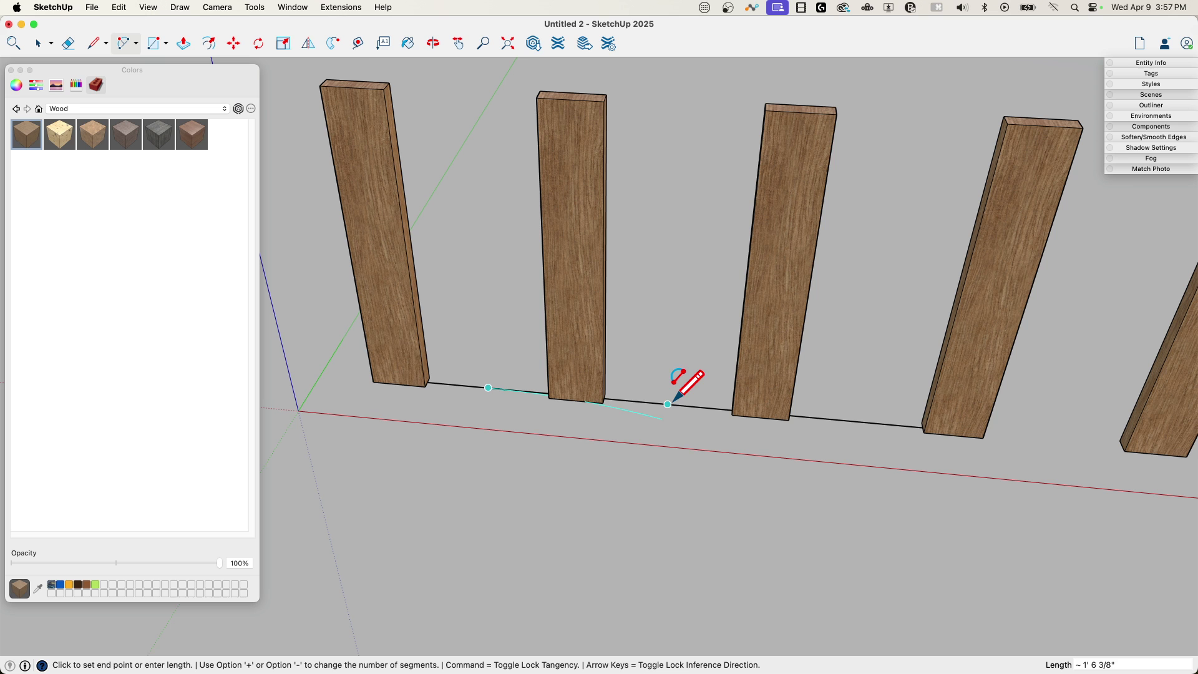
{"action": "left_click", "coordinate": [668, 405]}
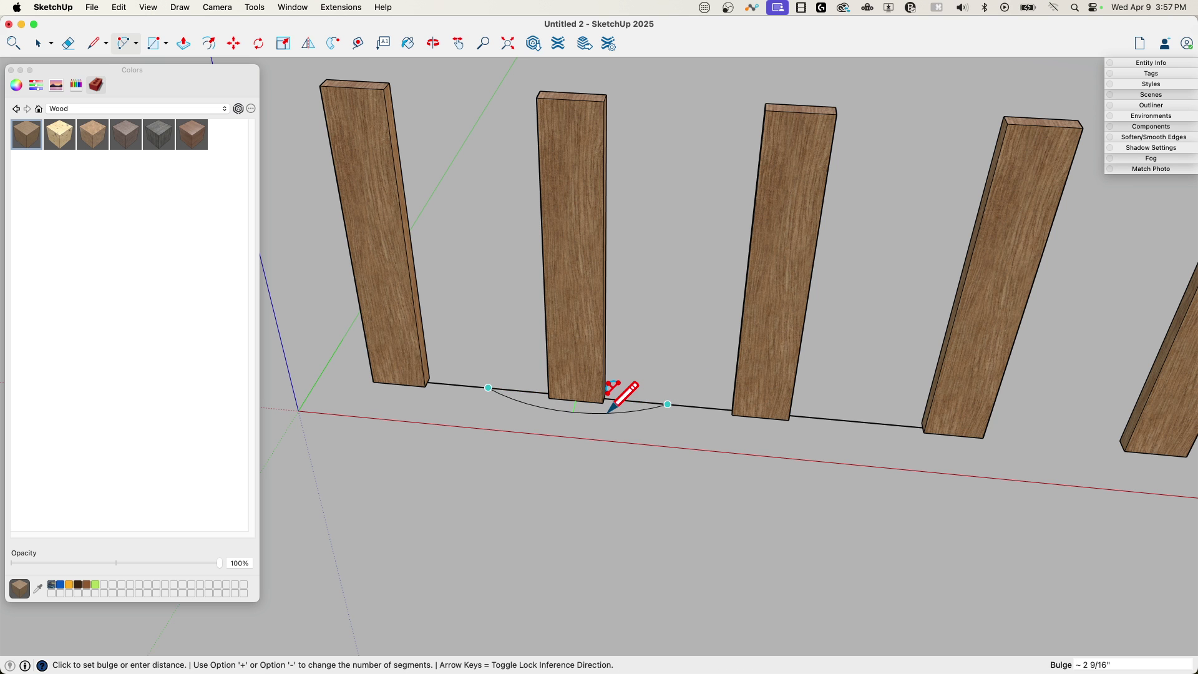
{"action": "scroll", "coordinate": [607, 411], "scroll_direction": "up", "scroll_amount": 3}
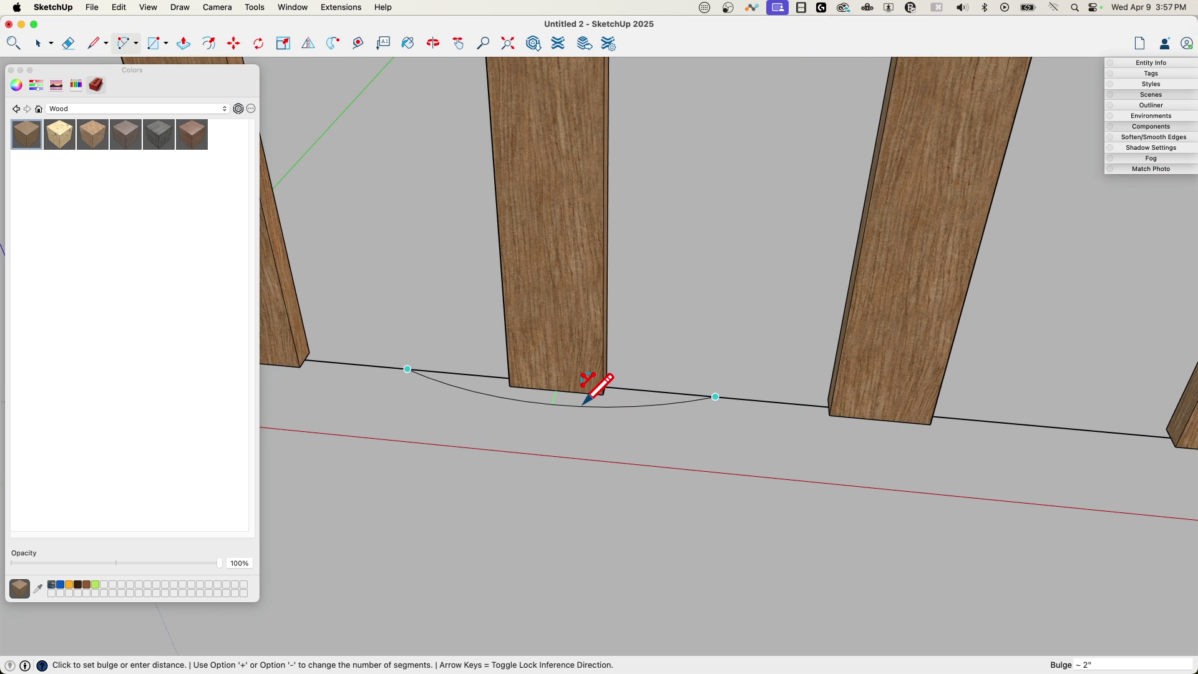
{"action": "left_click", "coordinate": [583, 404]}
Step: Continue with a tangent arc from the first arc's end to the midpoint of the third gap line, passing behind the third board
{"action": "left_click", "coordinate": [715, 397]}
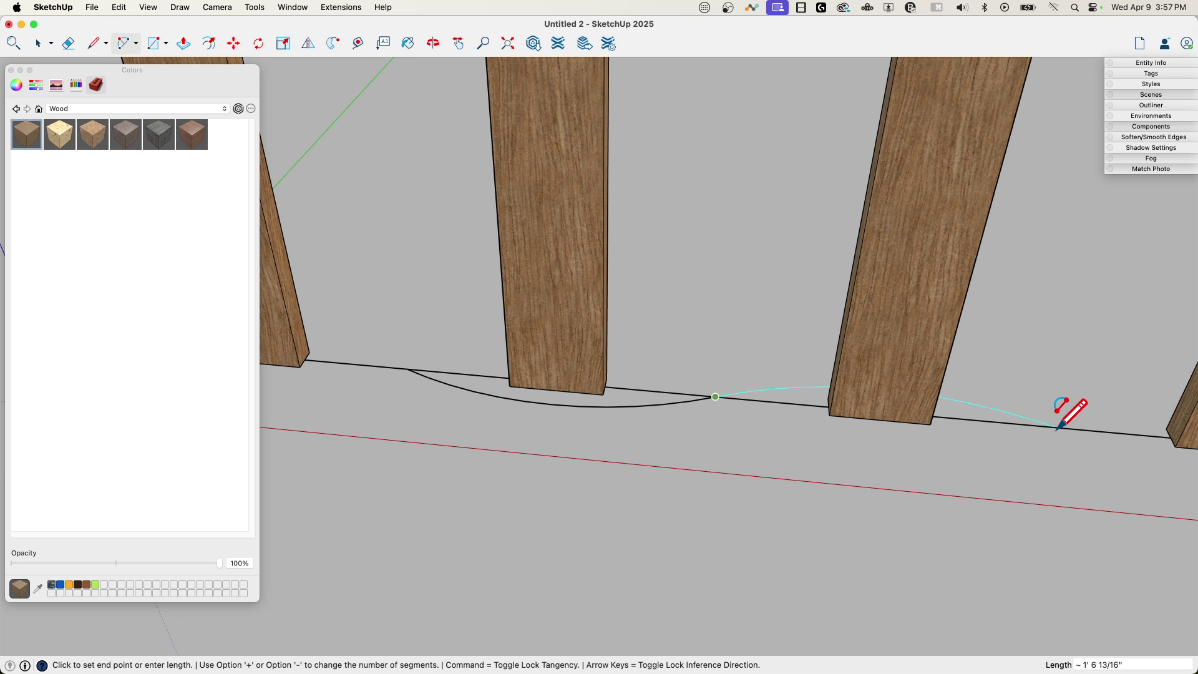
{"action": "middle_click_drag", "start_coordinate": [1070, 409], "coordinate": [845, 395]}
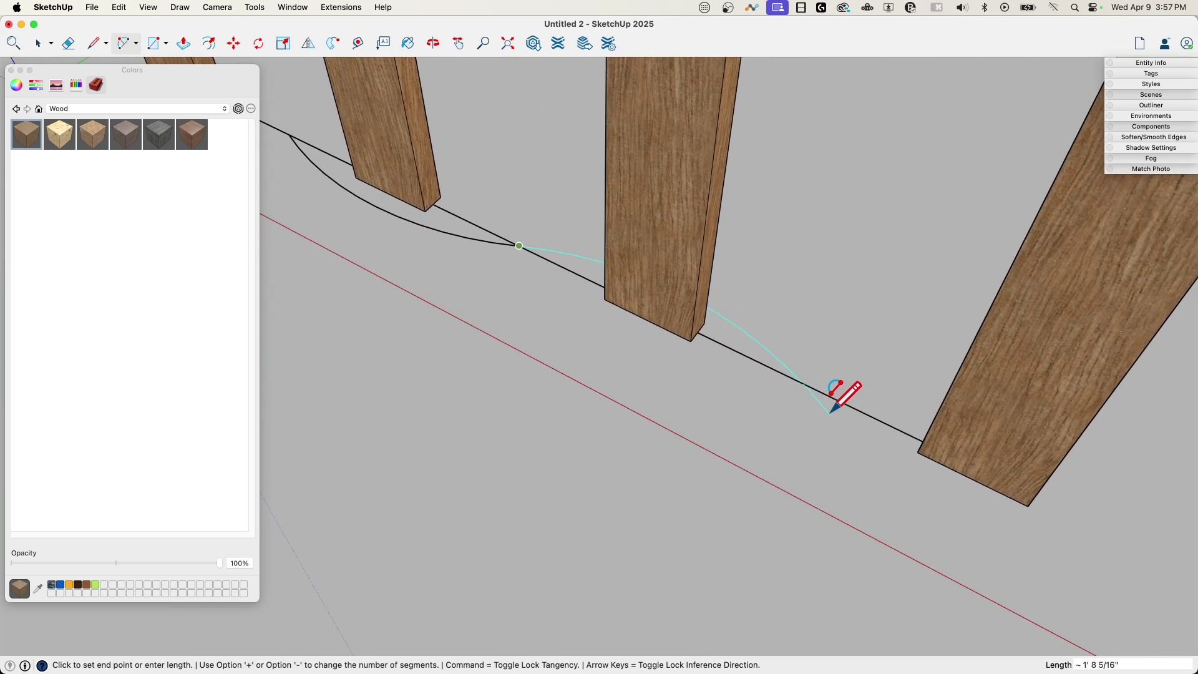
{"action": "left_click", "coordinate": [805, 384]}
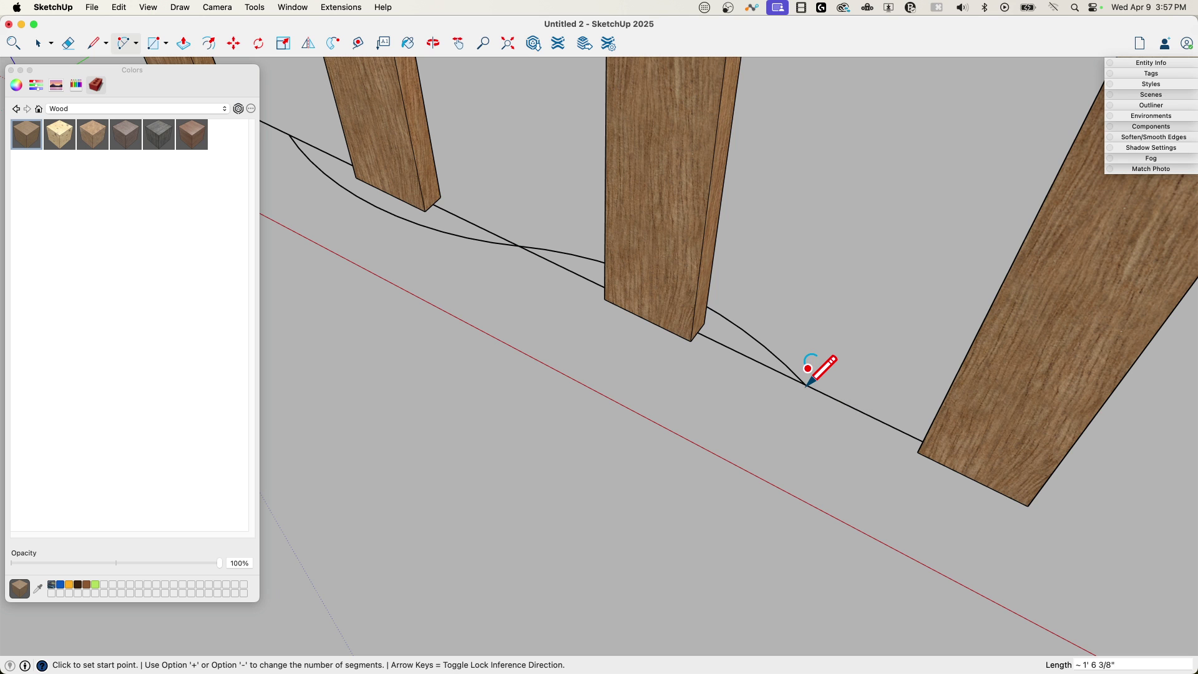
Step: Erase the straight guide lines in the gaps between the first four boards
{"action": "scroll", "coordinate": [396, 241], "scroll_direction": "up", "scroll_amount": 10}
{"action": "key", "text": "e"}
{"action": "mouse_move", "coordinate": [375, 241]}
{"action": "left_mouse_down"}
{"action": "mouse_move", "coordinate": [771, 248]}
{"action": "mouse_move", "coordinate": [928, 273]}
{"action": "mouse_move", "coordinate": [925, 248]}
{"action": "mouse_move", "coordinate": [1040, 247]}
{"action": "mouse_move", "coordinate": [1024, 265]}
{"action": "left_mouse_up"}
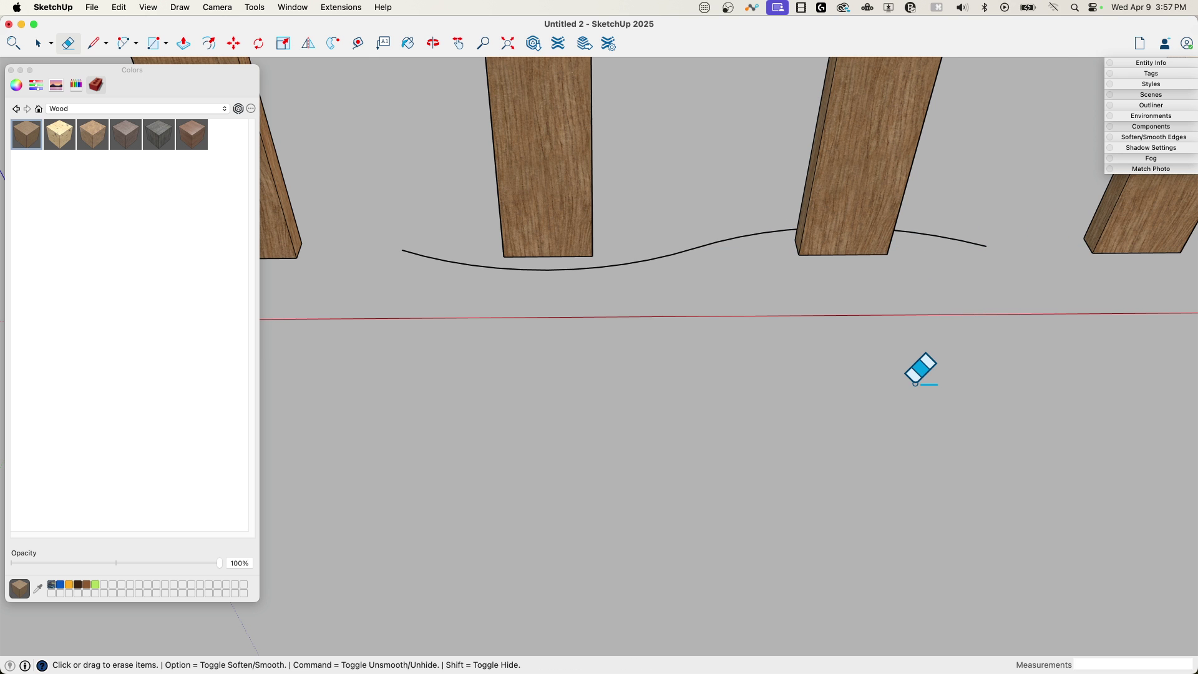
{"action": "key", "text": "space"}
Step: Copy both arcs about 3' 3/4" end to end along the row of boards and array the copy 6x
{"action": "scroll", "coordinate": [913, 379], "scroll_direction": "down", "scroll_amount": 5}
{"action": "scroll", "coordinate": [658, 399], "scroll_direction": "up", "scroll_amount": 2}
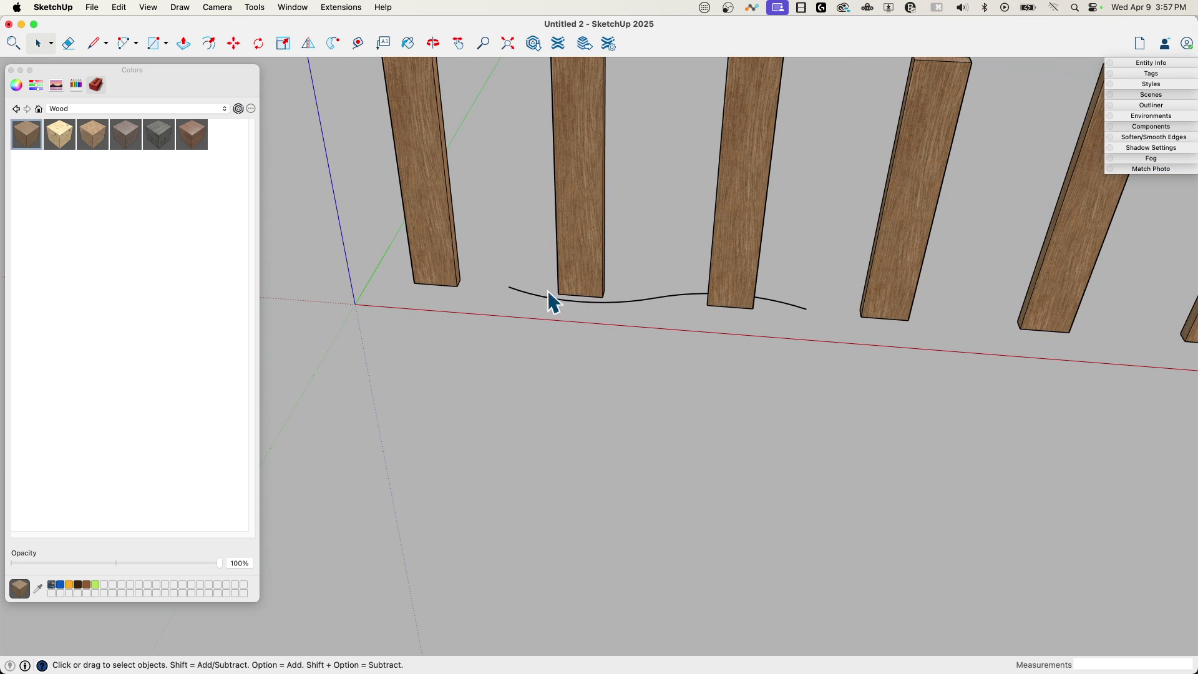
{"action": "left_click_drag", "start_coordinate": [490, 260], "coordinate": [818, 343]}
{"action": "middle_click_drag", "start_coordinate": [818, 343], "coordinate": [629, 312]}
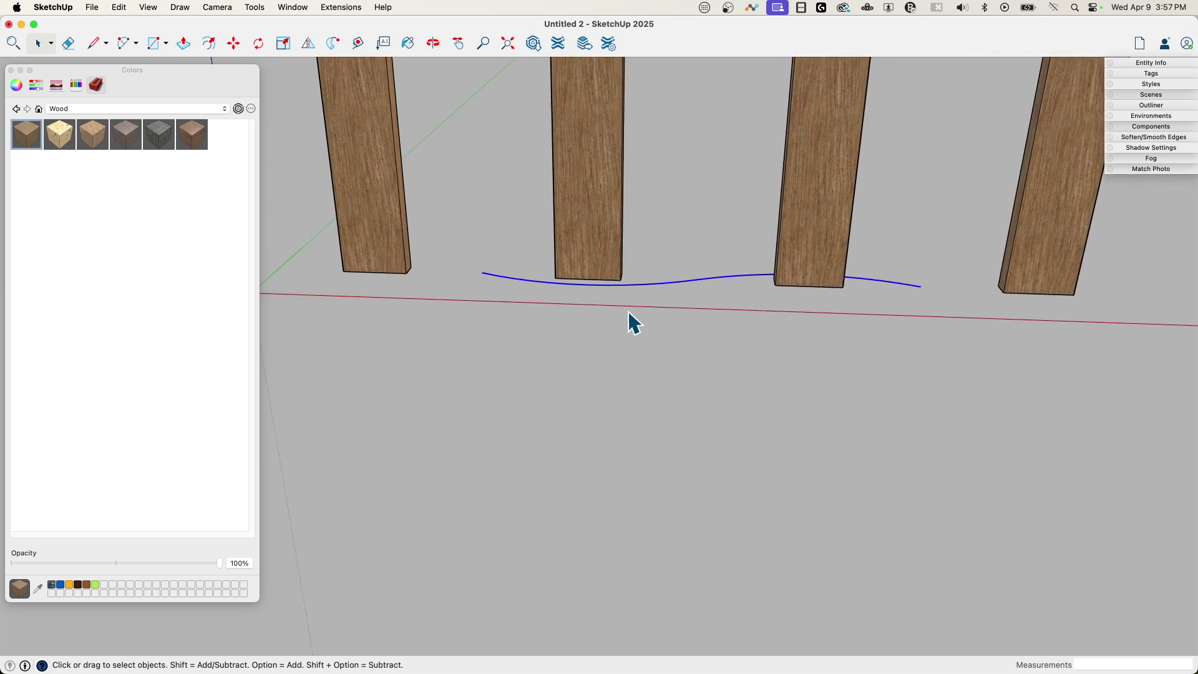
{"action": "scroll", "coordinate": [627, 312], "scroll_direction": "up", "scroll_amount": 3}
{"action": "right_click", "coordinate": [666, 280]}
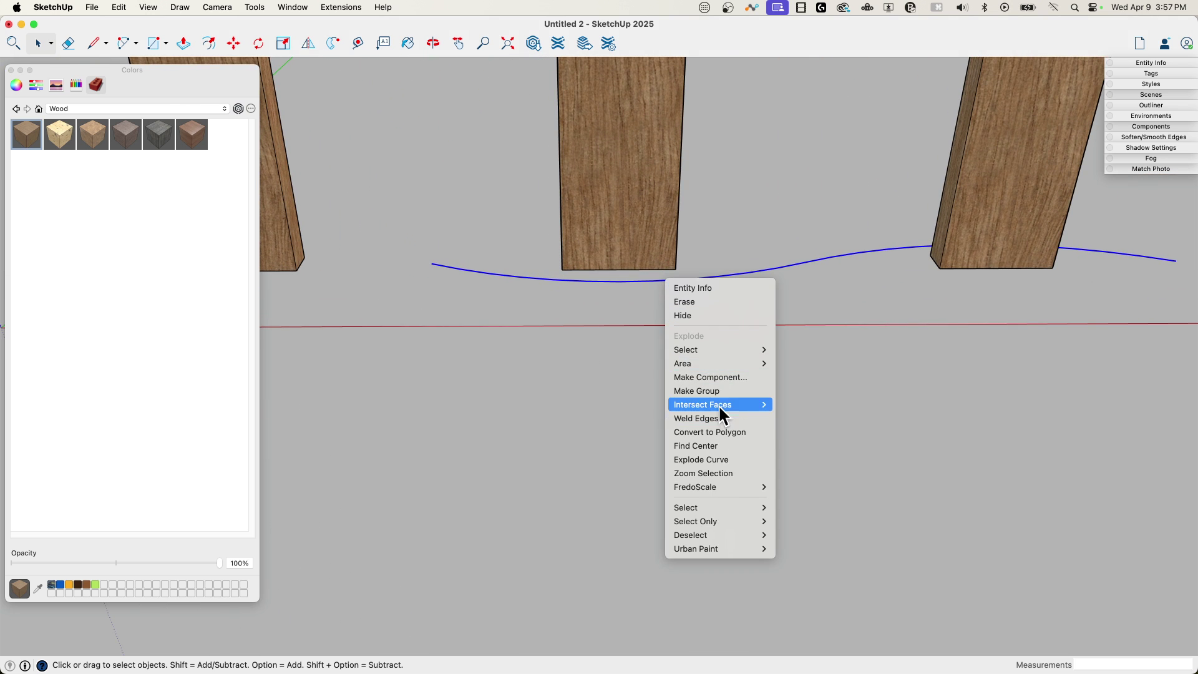
{"action": "scroll", "coordinate": [583, 332], "scroll_direction": "down", "scroll_amount": 4}
{"action": "left_click", "coordinate": [463, 267]}
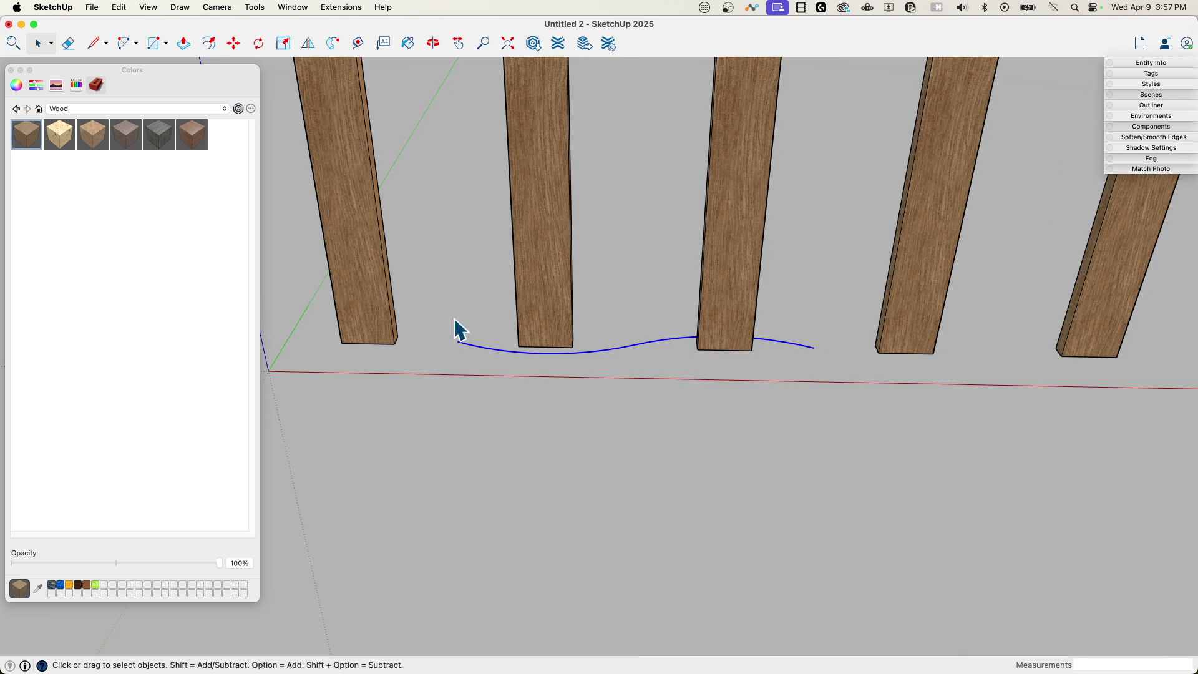
{"action": "key", "text": "m"}
{"action": "left_click", "coordinate": [458, 344]}
{"action": "key", "text": "alt"}
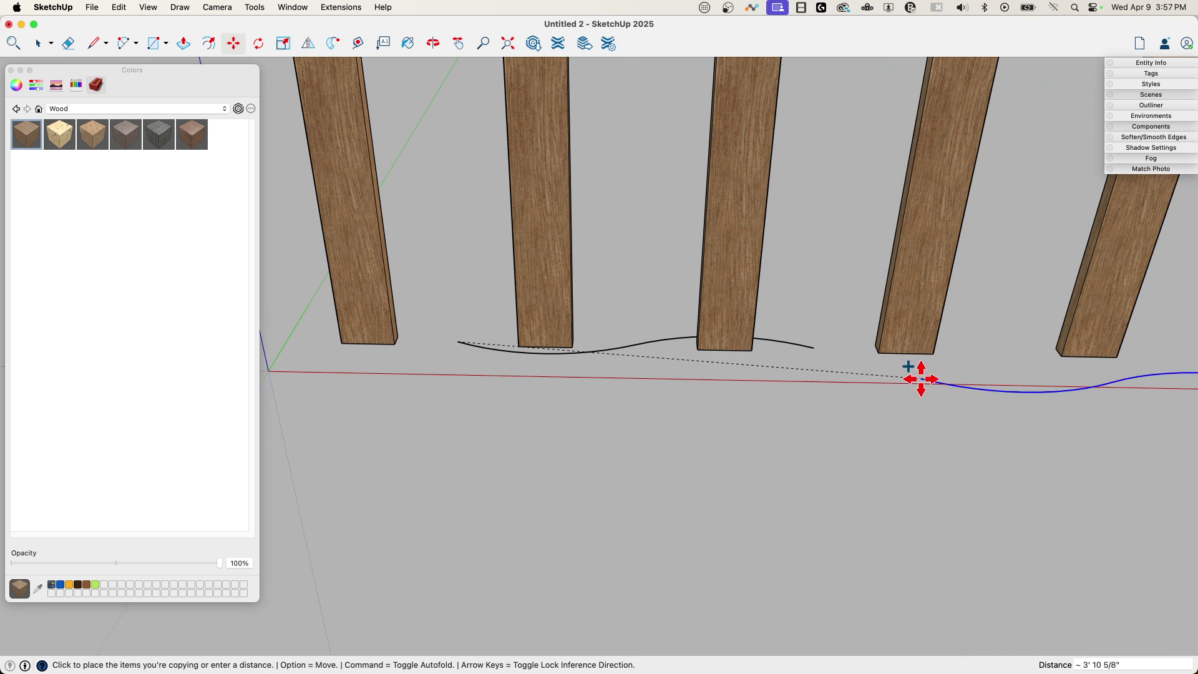
{"action": "left_click", "coordinate": [813, 347]}
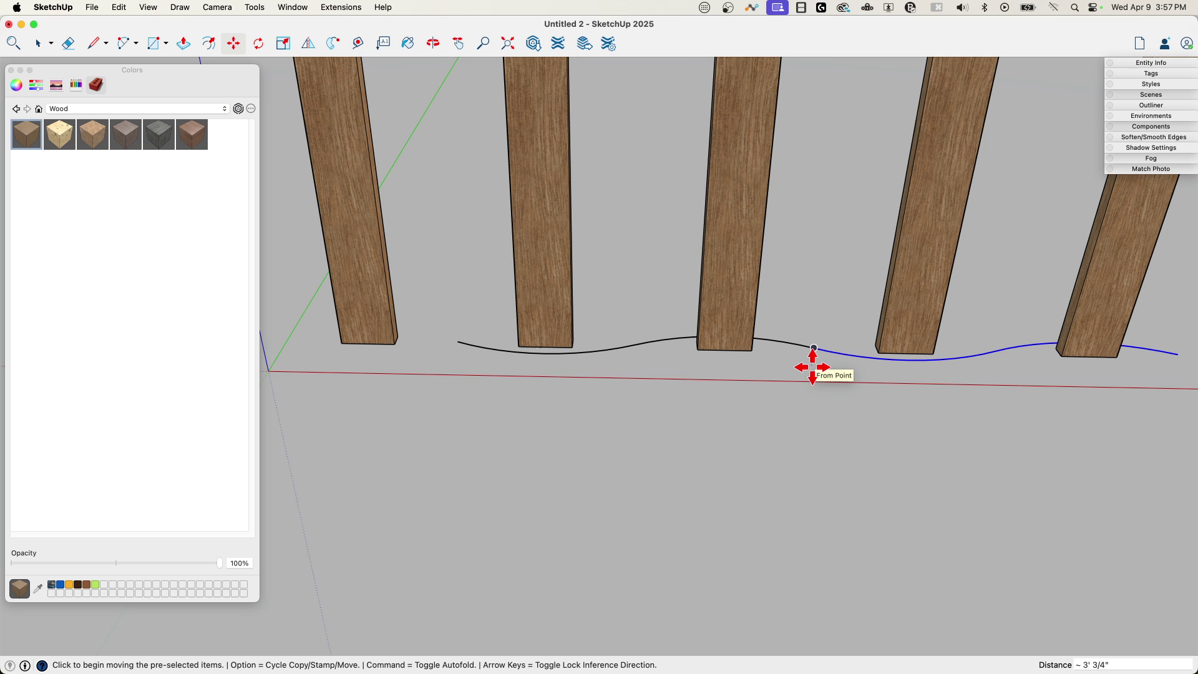
{"action": "key", "text": "Return"}
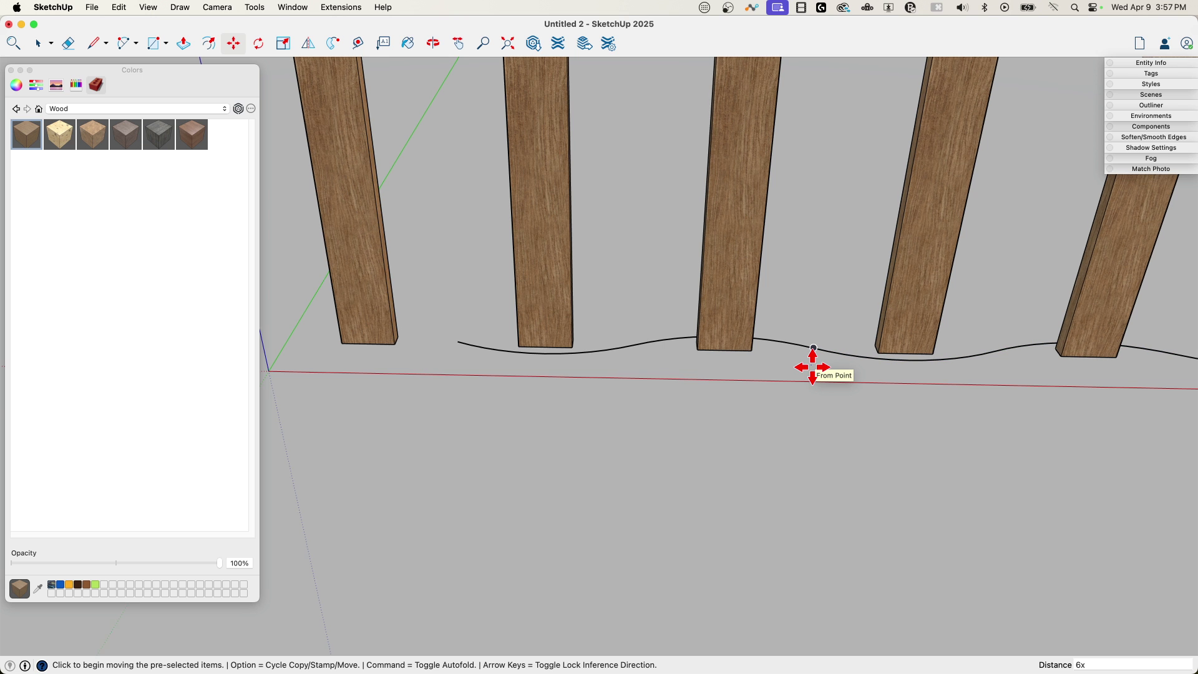
Step: Copy the last arc at the far end of the wave to its starting endpoint, extending the wave past the first board
{"action": "scroll", "coordinate": [813, 367], "scroll_direction": "down", "scroll_amount": 4}
{"action": "middle_click_drag", "start_coordinate": [812, 367], "coordinate": [1061, 287]}
{"action": "key", "text": "space"}
{"action": "scroll", "coordinate": [999, 350], "scroll_direction": "down", "scroll_amount": 2}
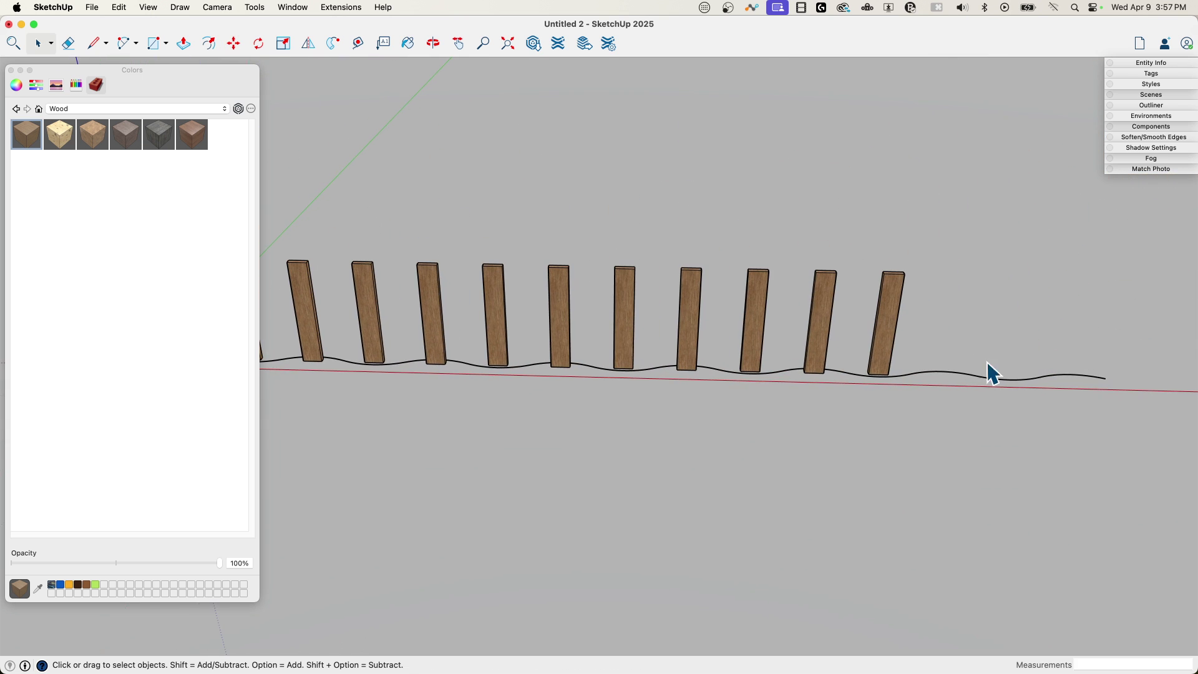
{"action": "left_click", "coordinate": [979, 375]}
{"action": "scroll", "coordinate": [1061, 381], "scroll_direction": "down", "scroll_amount": 2}
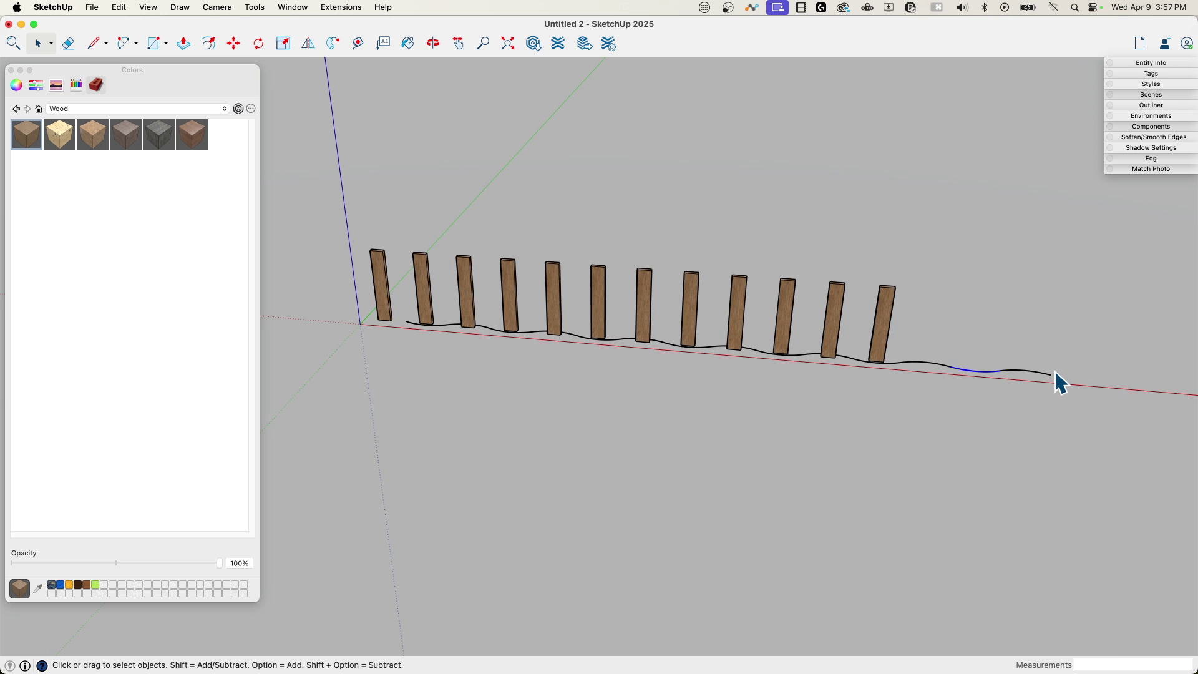
{"action": "scroll", "coordinate": [1061, 381], "scroll_direction": "up", "scroll_amount": 2}
{"action": "key", "text": "m"}
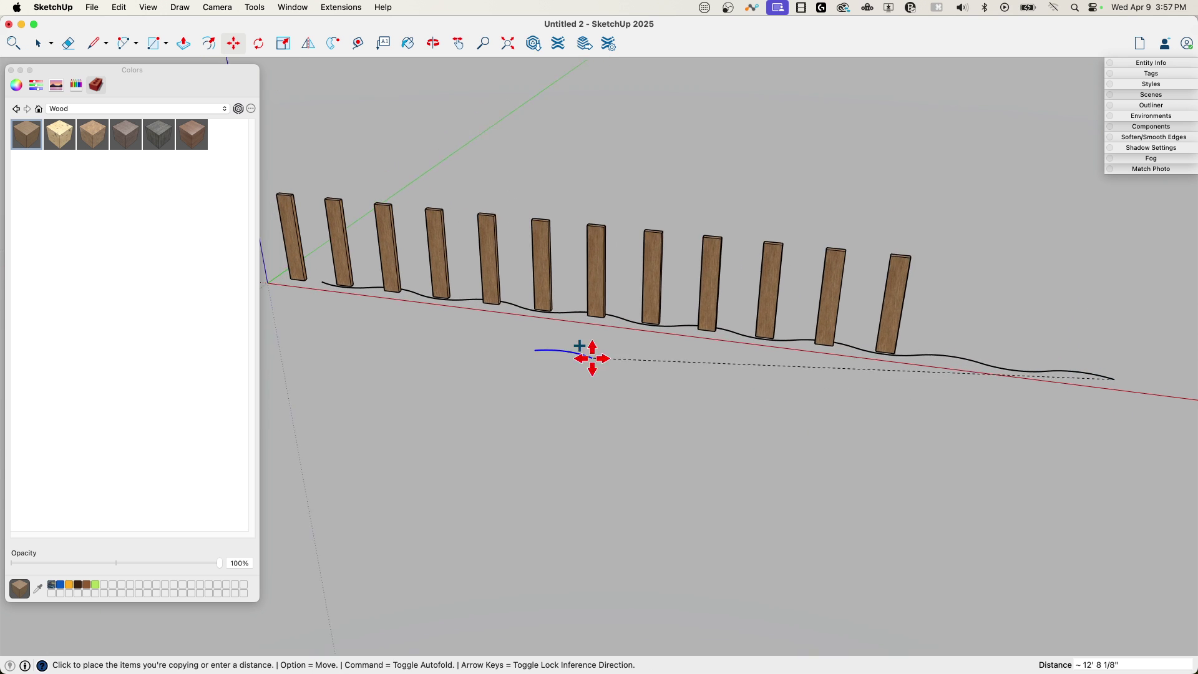
{"action": "scroll", "coordinate": [346, 283], "scroll_direction": "up", "scroll_amount": 6}
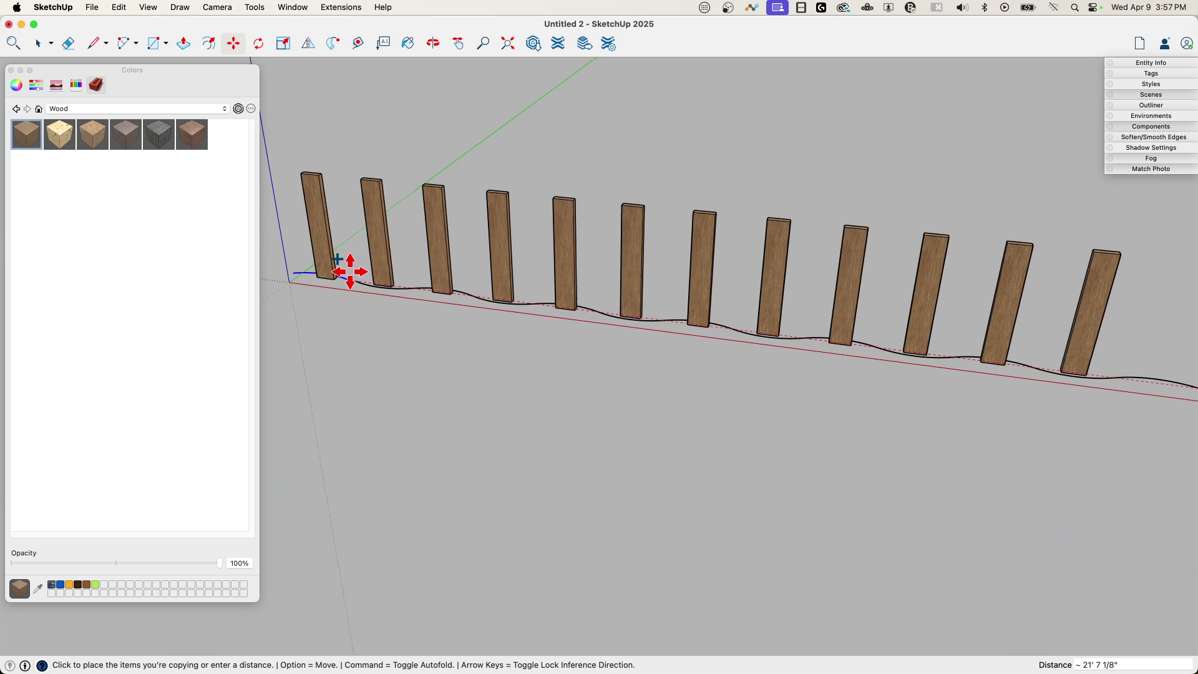
{"action": "left_click", "coordinate": [370, 292]}
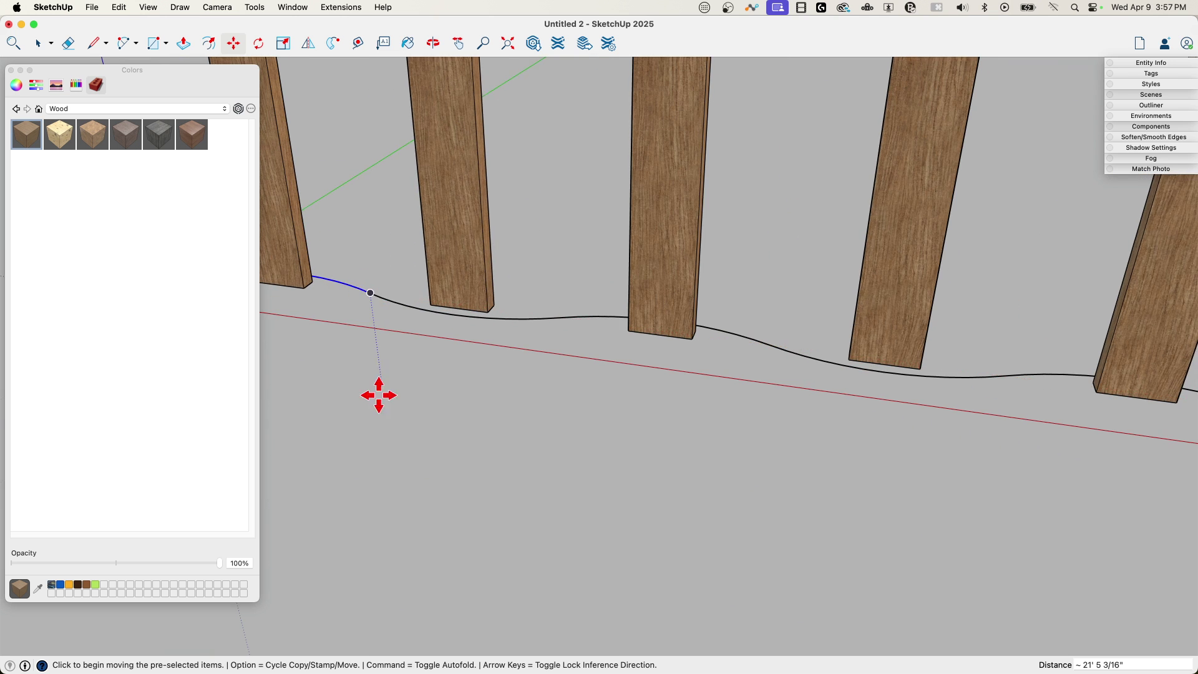
Step: Erase the surplus arcs that extend beyond the last board
{"action": "scroll", "coordinate": [350, 400], "scroll_direction": "down", "scroll_amount": 8}
{"action": "key", "text": "space"}
{"action": "key", "text": "e"}
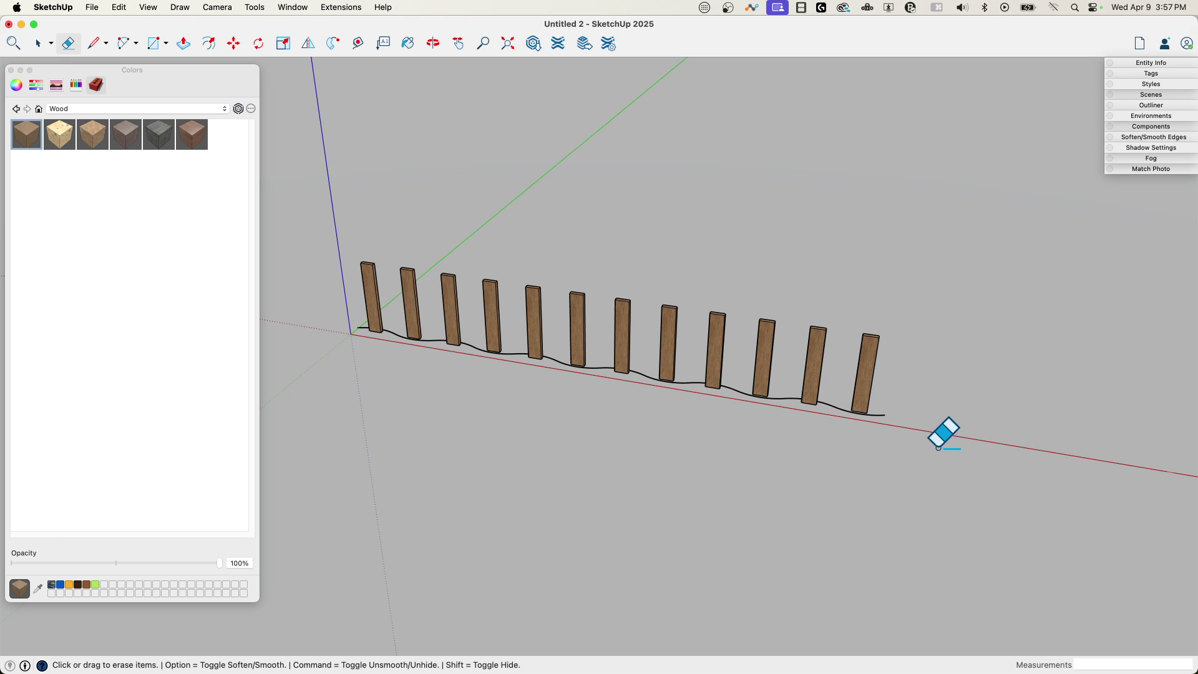
Step: Weld all the arcs along the boards into one continuous curve
{"action": "key", "text": "space"}
{"action": "scroll", "coordinate": [487, 356], "scroll_direction": "up", "scroll_amount": 5}
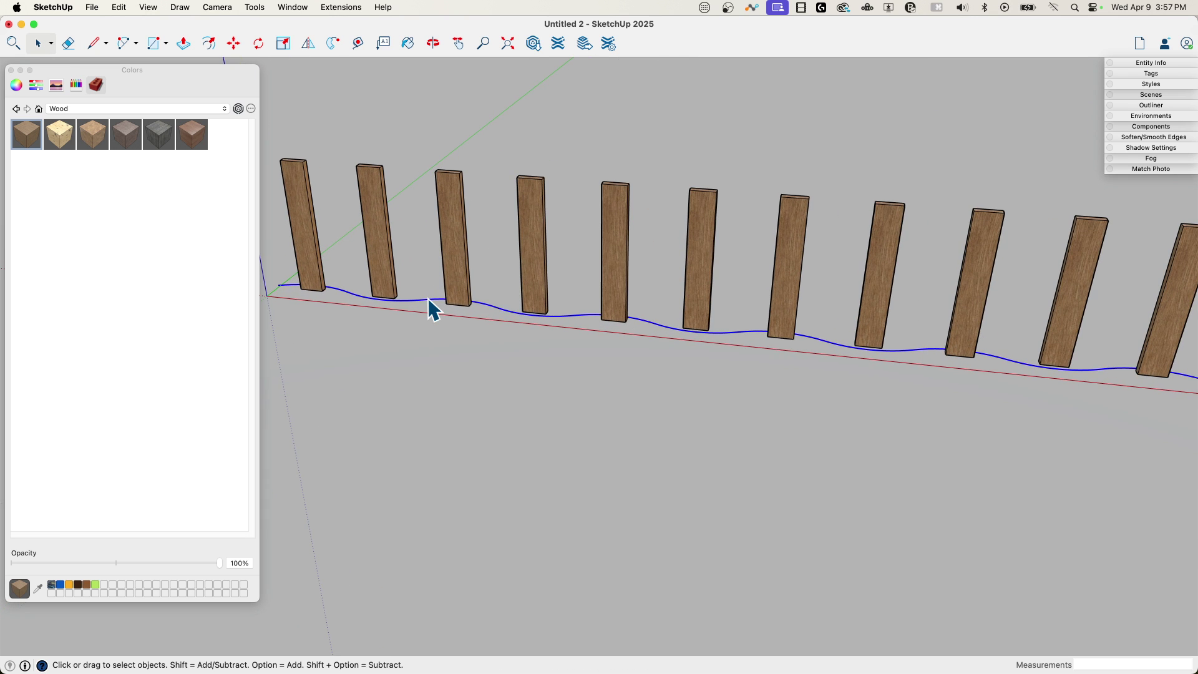
{"action": "right_click", "coordinate": [428, 299]}
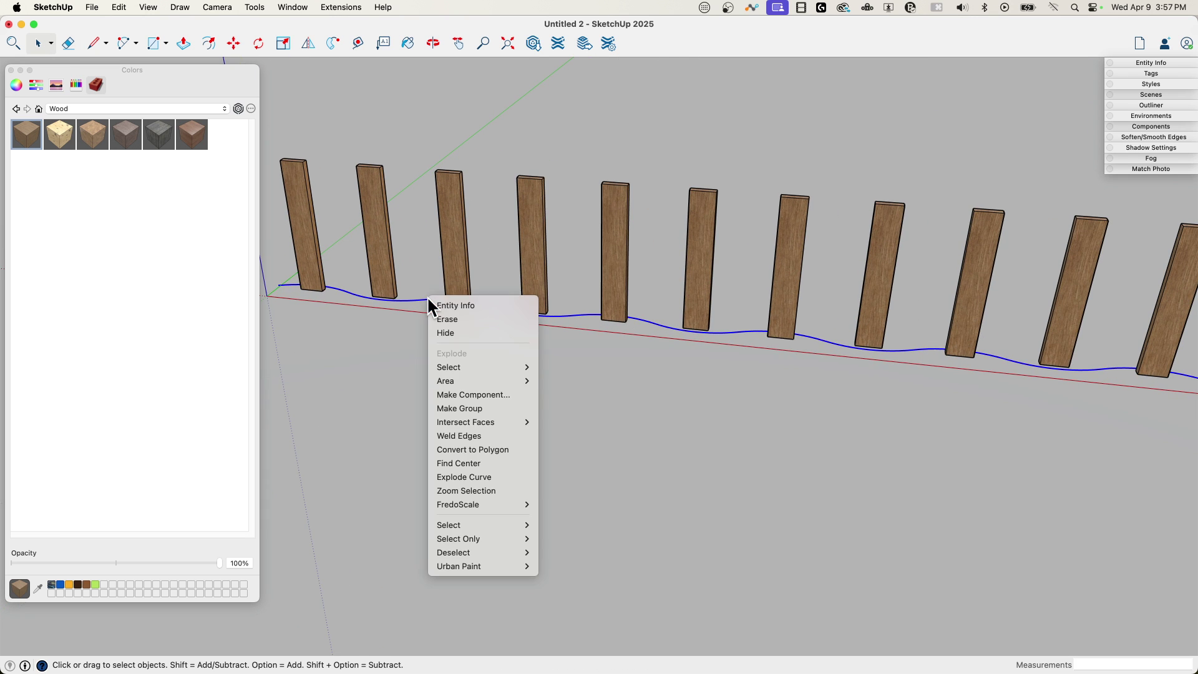
{"action": "left_click", "coordinate": [482, 436]}
Step: Move the welded curve up about 2 5/16" along the blue axis from its starting endpoint
{"action": "middle_click_drag", "start_coordinate": [444, 396], "coordinate": [519, 369]}
{"action": "scroll", "coordinate": [569, 359], "scroll_direction": "up", "scroll_amount": 10}
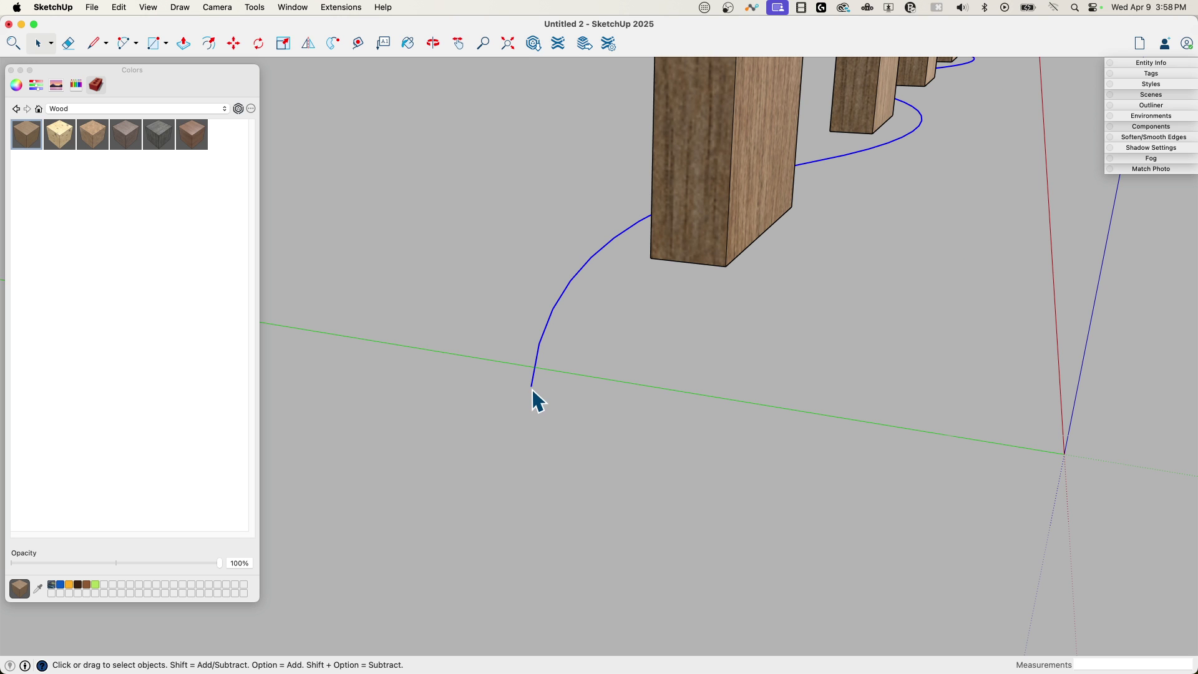
{"action": "key", "text": "m"}
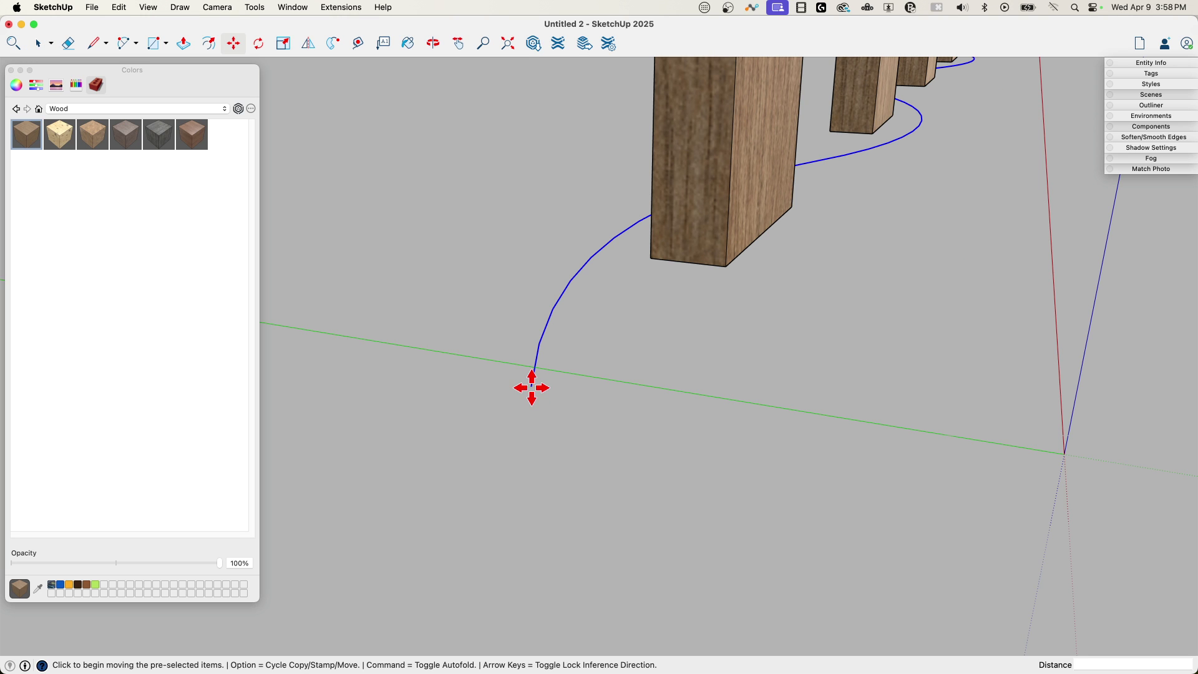
{"action": "left_click", "coordinate": [532, 388]}
{"action": "left_click", "coordinate": [517, 209]}
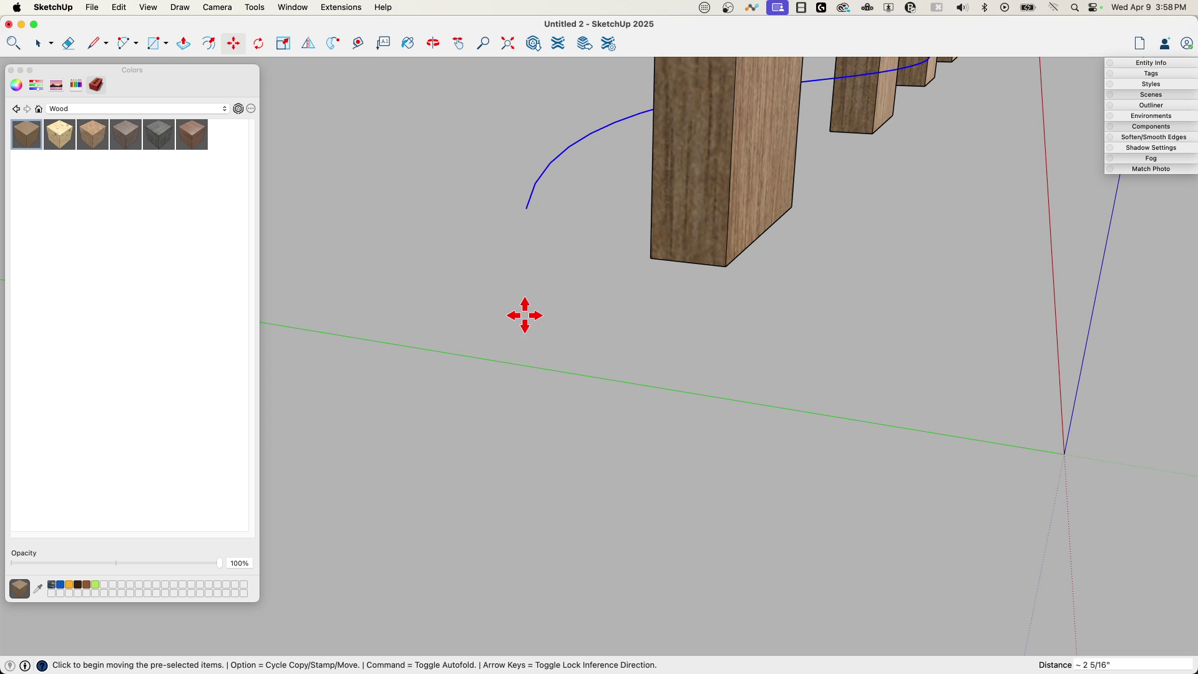
Step: Draw a vertical rectangle about 1/2" by 2 9/16", centered on the curve's starting endpoint
{"action": "key", "text": "r"}
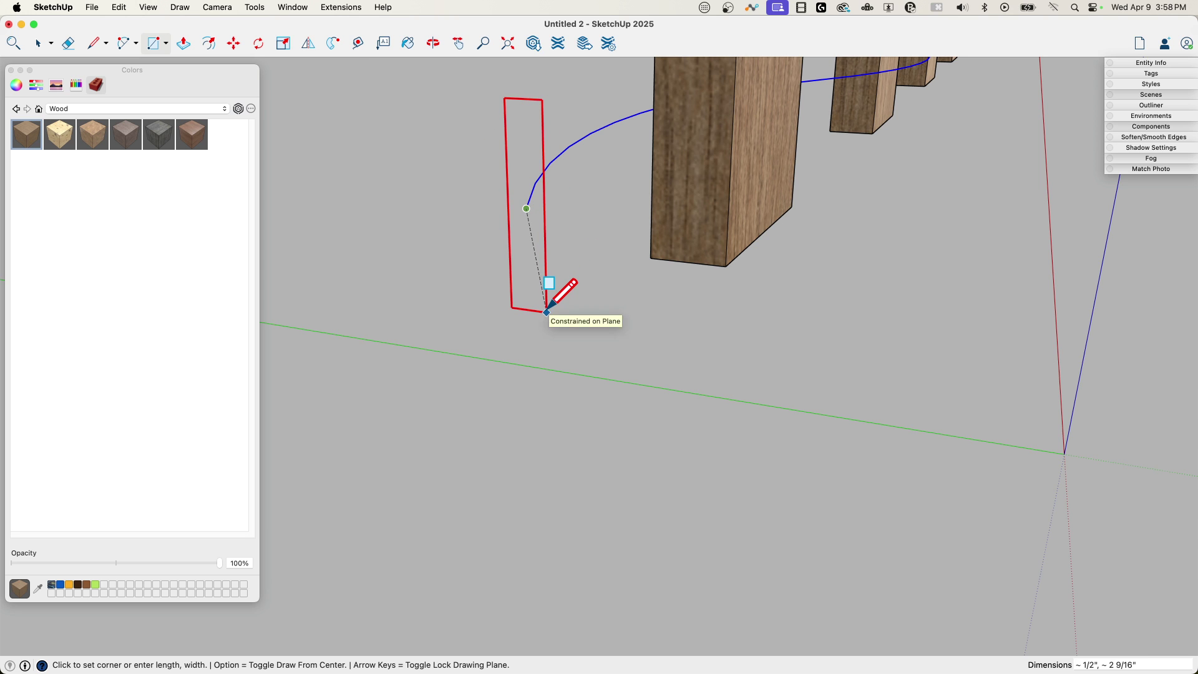
{"action": "left_click", "coordinate": [546, 311]}
{"action": "key", "text": "space"}
Step: Scale the rectangle's height by 2.00 about its center
{"action": "middle_click_drag", "start_coordinate": [711, 315], "coordinate": [588, 433]}
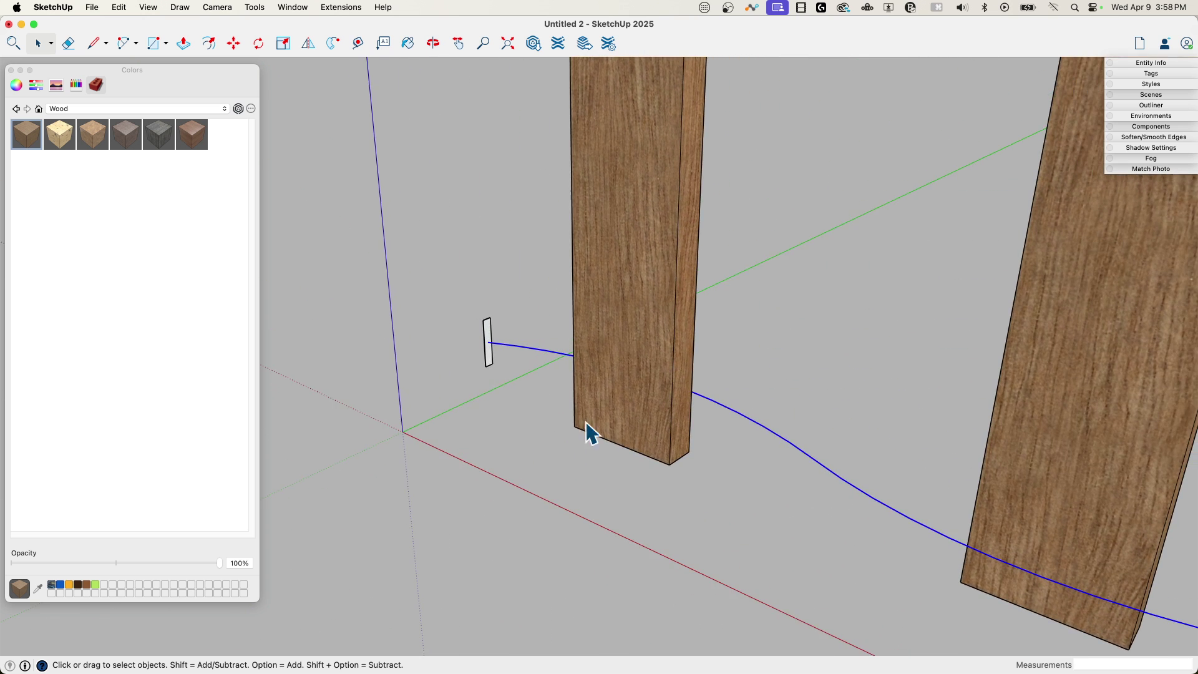
{"action": "scroll", "coordinate": [490, 348], "scroll_direction": "up", "scroll_amount": 5}
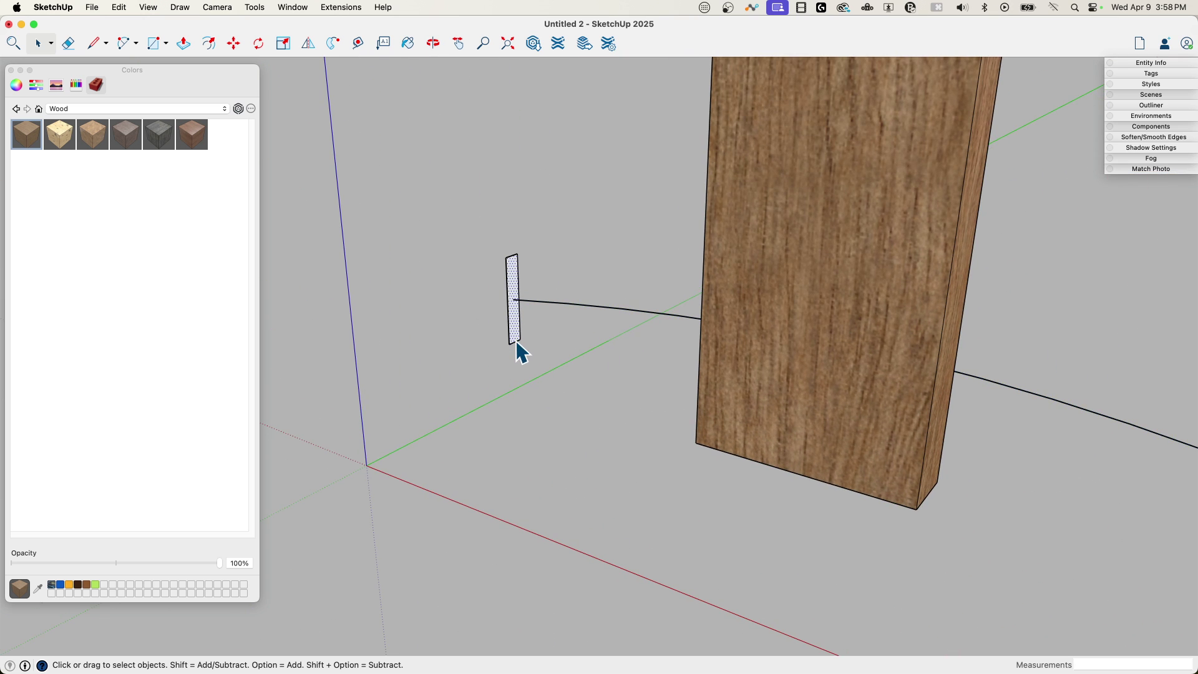
{"action": "scroll", "coordinate": [521, 352], "scroll_direction": "up", "scroll_amount": 4}
{"action": "key", "text": "s"}
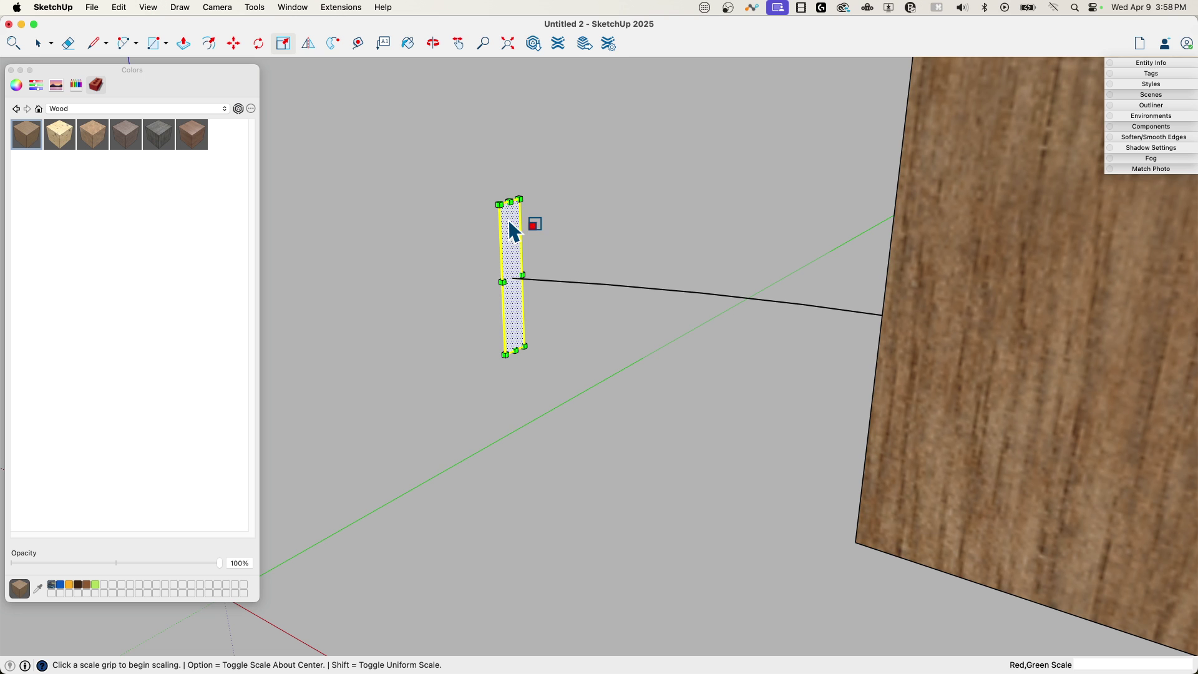
{"action": "left_click", "coordinate": [509, 201]}
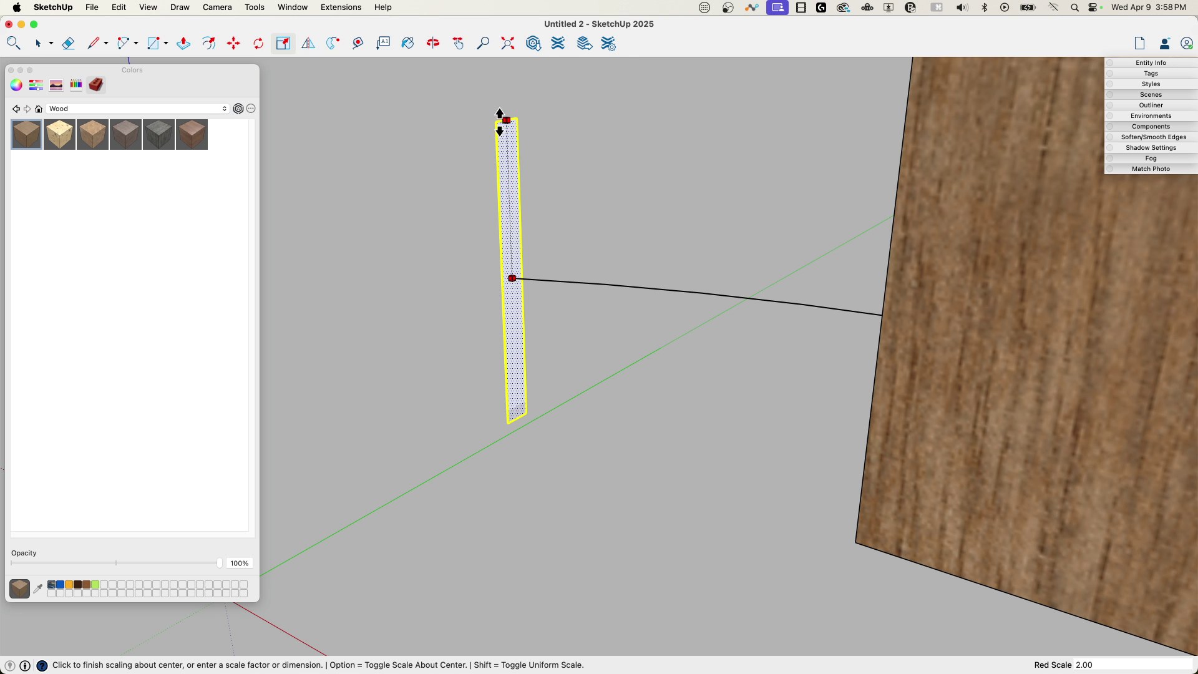
{"action": "left_click", "coordinate": [499, 122]}
{"action": "key", "text": "space"}
Step: Rotate the rectangle about 22.8 degrees around the curve's endpoint so it is perpendicular to the curve's first edge
{"action": "mouse_move", "coordinate": [573, 324]}
{"action": "middle_mouse_down"}
{"action": "mouse_move", "coordinate": [576, 414]}
{"action": "mouse_move", "coordinate": [547, 383]}
{"action": "mouse_move", "coordinate": [530, 315]}
{"action": "mouse_move", "coordinate": [572, 304]}
{"action": "middle_mouse_up"}
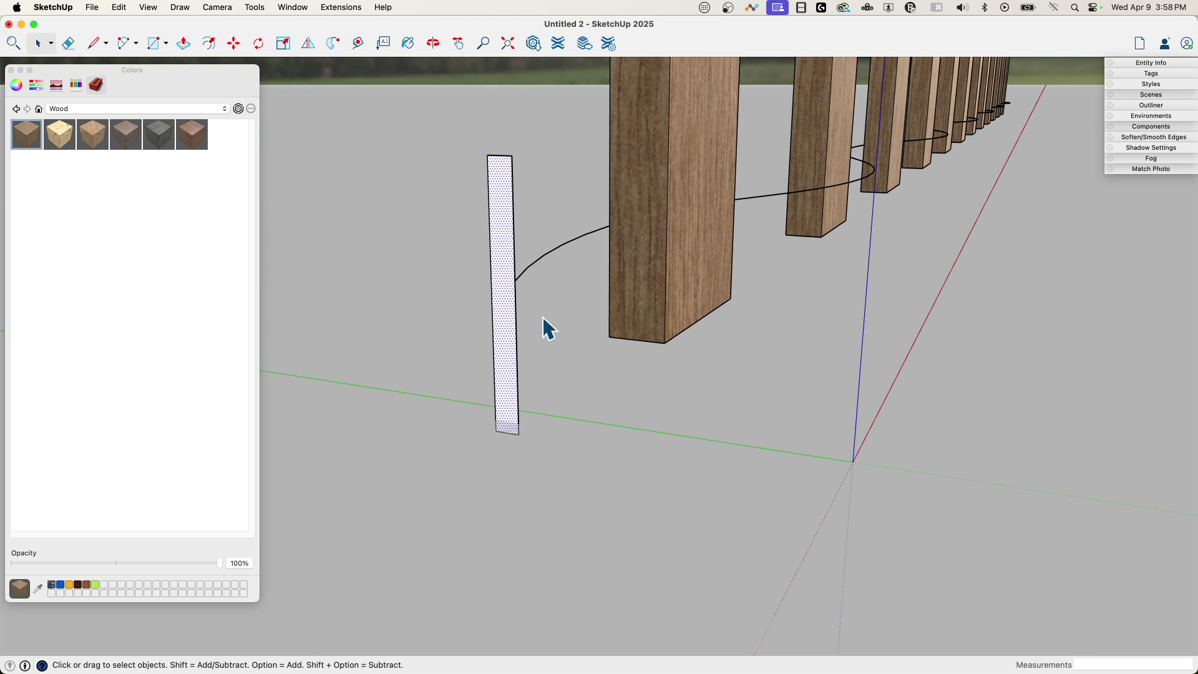
{"action": "mouse_move", "coordinate": [543, 317]}
{"action": "middle_mouse_down"}
{"action": "mouse_move", "coordinate": [481, 258]}
{"action": "mouse_move", "coordinate": [495, 286]}
{"action": "mouse_move", "coordinate": [463, 357]}
{"action": "mouse_move", "coordinate": [432, 340]}
{"action": "mouse_move", "coordinate": [537, 337]}
{"action": "middle_mouse_up"}
{"action": "mouse_move", "coordinate": [1070, 360]}
{"action": "middle_mouse_down"}
{"action": "mouse_move", "coordinate": [1062, 382]}
{"action": "mouse_move", "coordinate": [401, 262]}
{"action": "mouse_move", "coordinate": [500, 327]}
{"action": "mouse_move", "coordinate": [493, 246]}
{"action": "mouse_move", "coordinate": [521, 273]}
{"action": "mouse_move", "coordinate": [527, 312]}
{"action": "mouse_move", "coordinate": [580, 327]}
{"action": "mouse_move", "coordinate": [594, 324]}
{"action": "mouse_move", "coordinate": [605, 277]}
{"action": "mouse_move", "coordinate": [562, 286]}
{"action": "mouse_move", "coordinate": [701, 337]}
{"action": "mouse_move", "coordinate": [958, 497]}
{"action": "mouse_move", "coordinate": [525, 270]}
{"action": "mouse_move", "coordinate": [612, 315]}
{"action": "mouse_move", "coordinate": [599, 259]}
{"action": "mouse_move", "coordinate": [622, 284]}
{"action": "middle_mouse_up"}
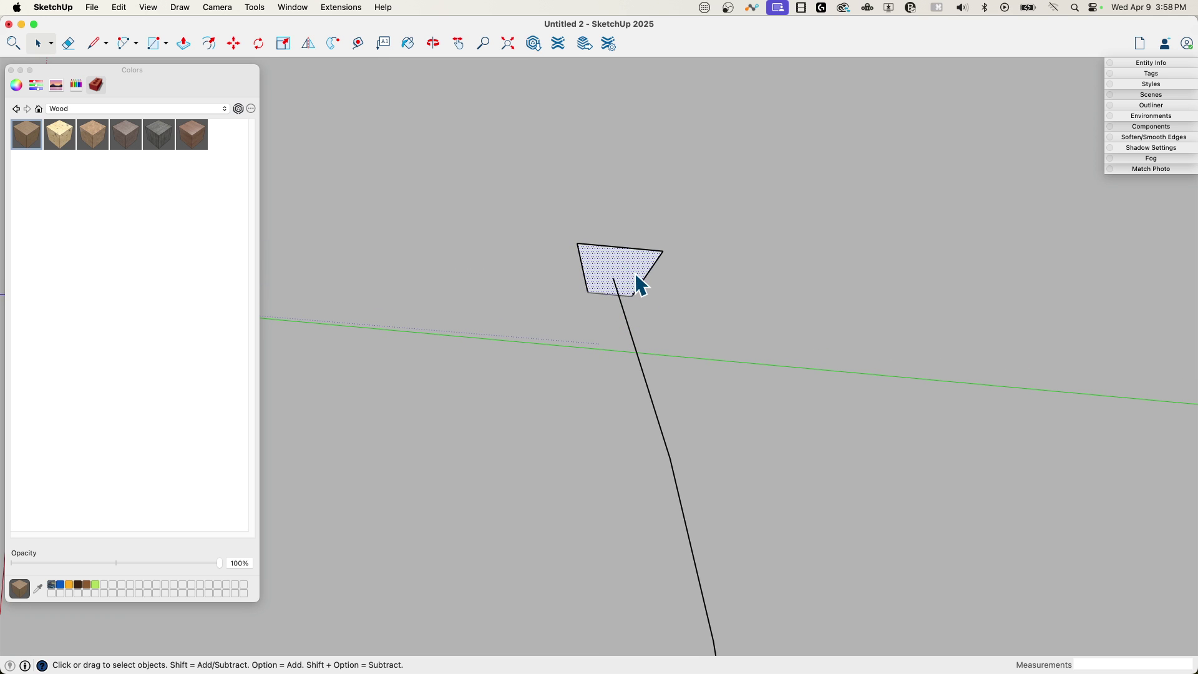
{"action": "key", "text": "q"}
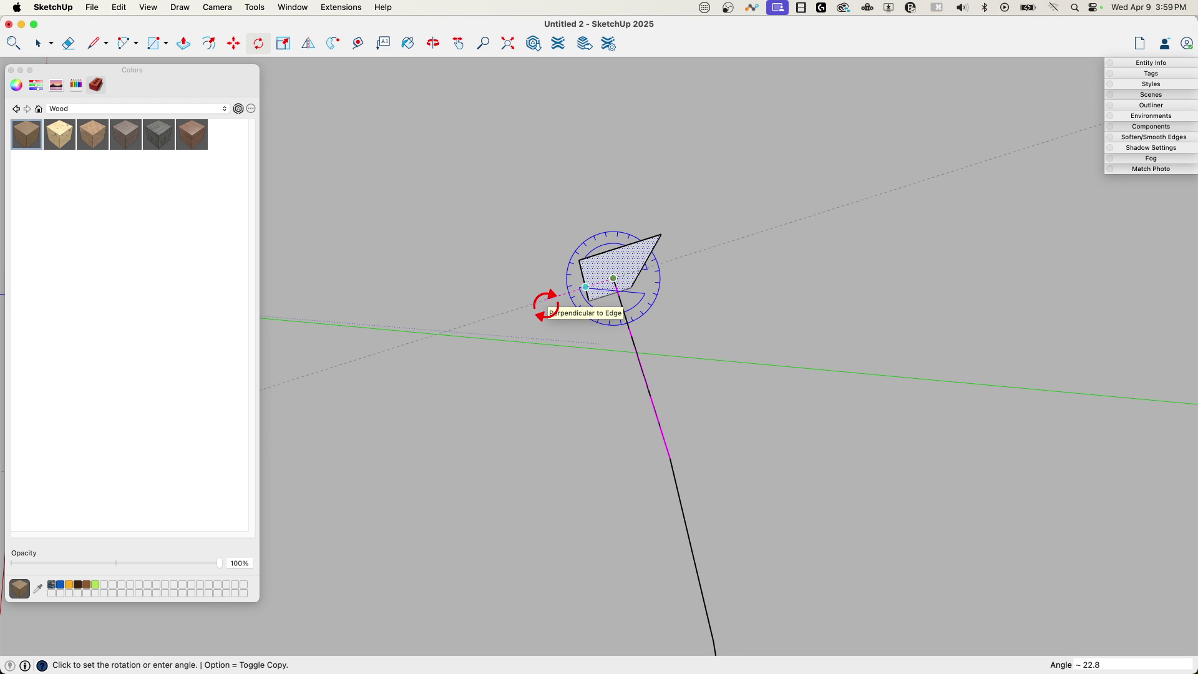
{"action": "key", "text": "Escape"}
Step: Extrude the perpendicular rectangle along the welded wave curve with Follow Me to form the woven slat
{"action": "key", "text": "e"}
{"action": "mouse_move", "coordinate": [635, 327]}
{"action": "middle_mouse_down"}
{"action": "mouse_move", "coordinate": [701, 313]}
{"action": "mouse_move", "coordinate": [624, 392]}
{"action": "mouse_move", "coordinate": [549, 326]}
{"action": "mouse_move", "coordinate": [534, 342]}
{"action": "mouse_move", "coordinate": [611, 399]}
{"action": "mouse_move", "coordinate": [1003, 373]}
{"action": "mouse_move", "coordinate": [1179, 326]}
{"action": "mouse_move", "coordinate": [708, 324]}
{"action": "mouse_move", "coordinate": [503, 395]}
{"action": "mouse_move", "coordinate": [462, 366]}
{"action": "mouse_move", "coordinate": [493, 360]}
{"action": "middle_mouse_up"}
{"action": "key", "text": "space"}
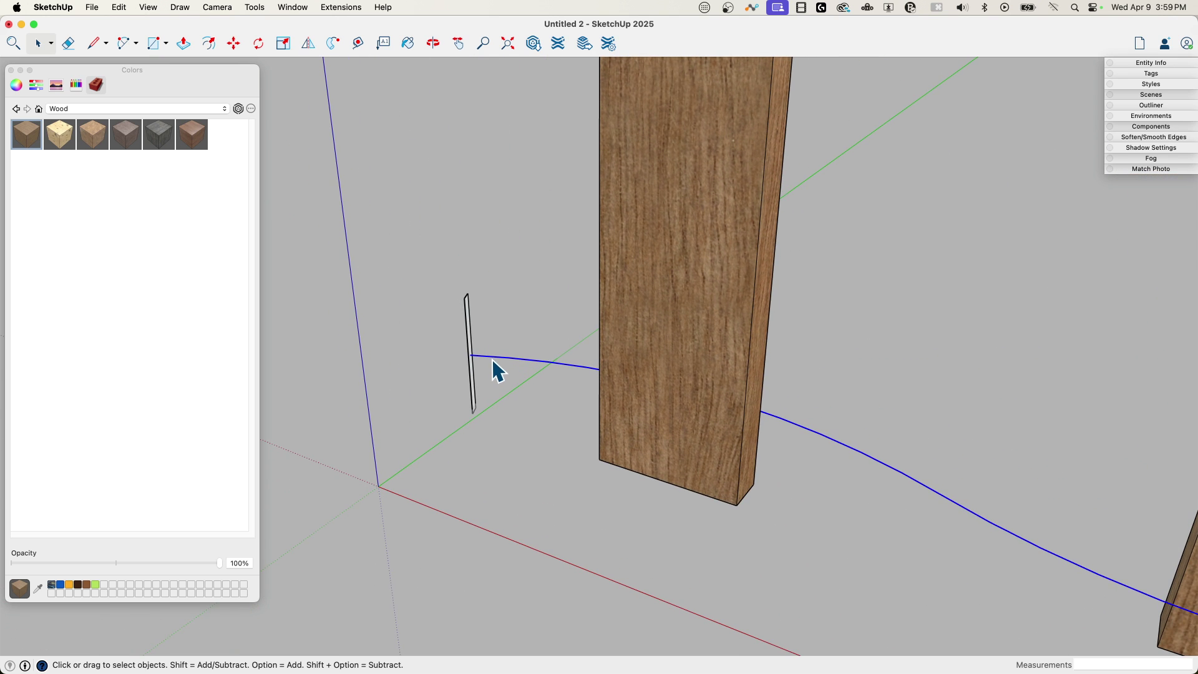
{"action": "left_click", "coordinate": [334, 43]}
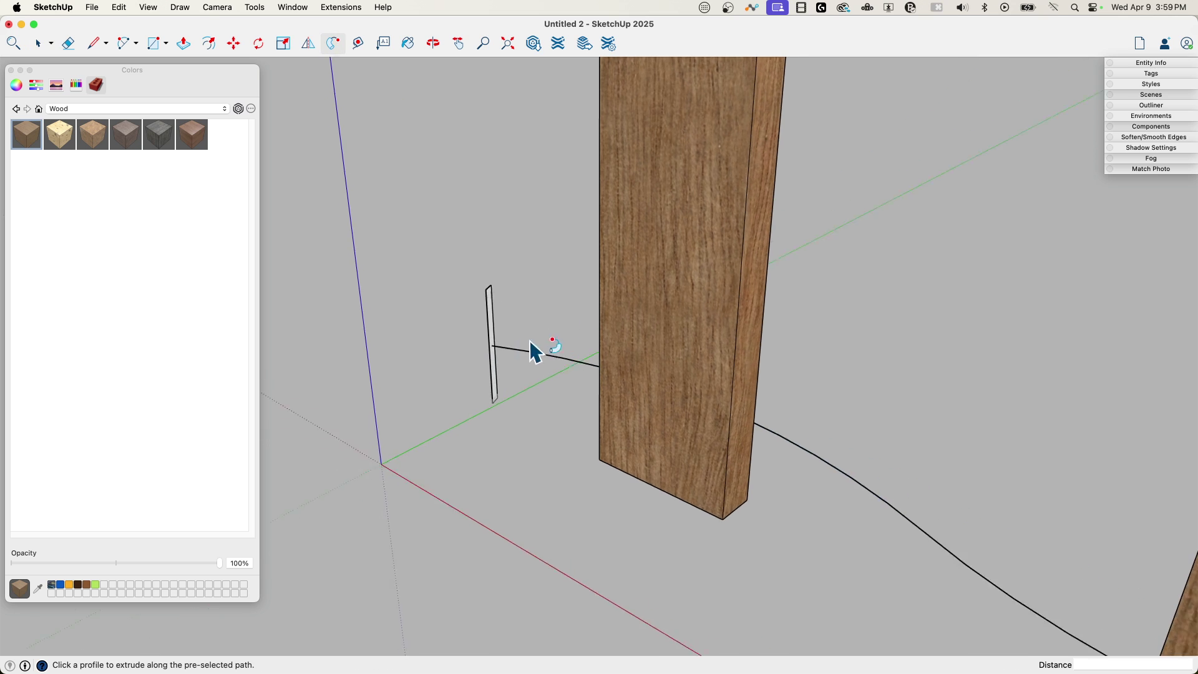
{"action": "left_click", "coordinate": [504, 307]}
{"action": "key", "text": "space"}
Step: Move the whole slat vertically along the blue axis so its underside is level with the bottom of the boards
{"action": "middle_click_drag", "start_coordinate": [525, 305], "coordinate": [485, 425]}
{"action": "scroll", "coordinate": [647, 382], "scroll_direction": "up", "scroll_amount": 2}
{"action": "left_click", "coordinate": [499, 364]}
{"action": "key", "text": "m"}
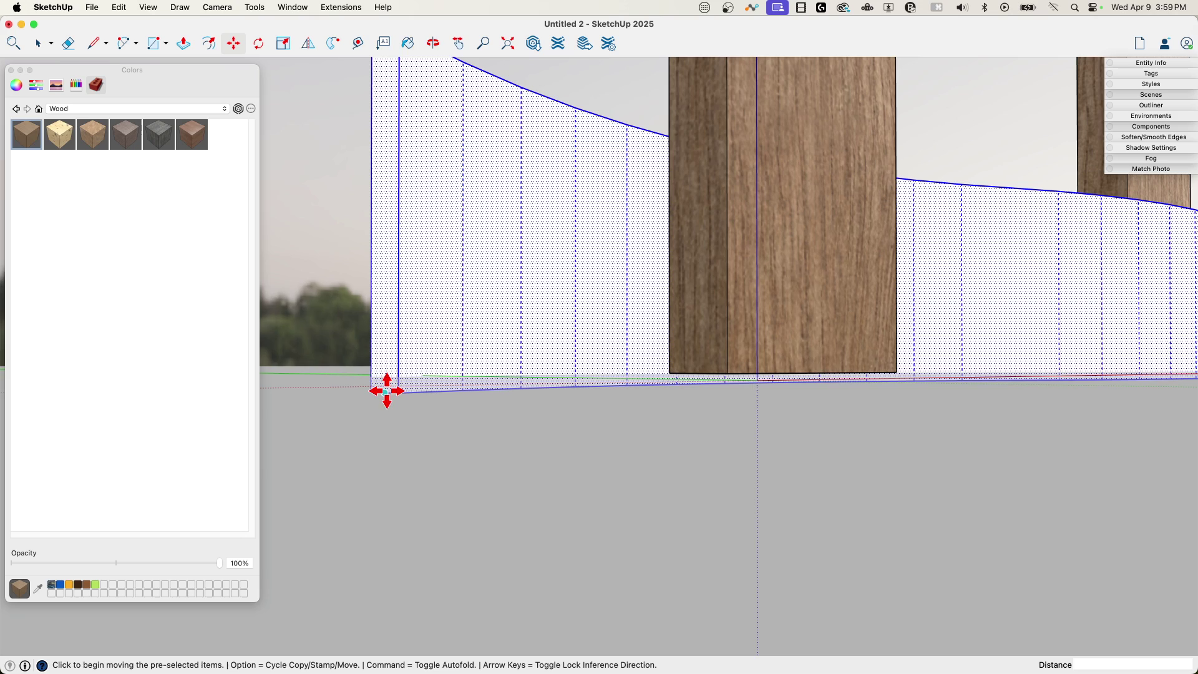
{"action": "left_click", "coordinate": [396, 394]}
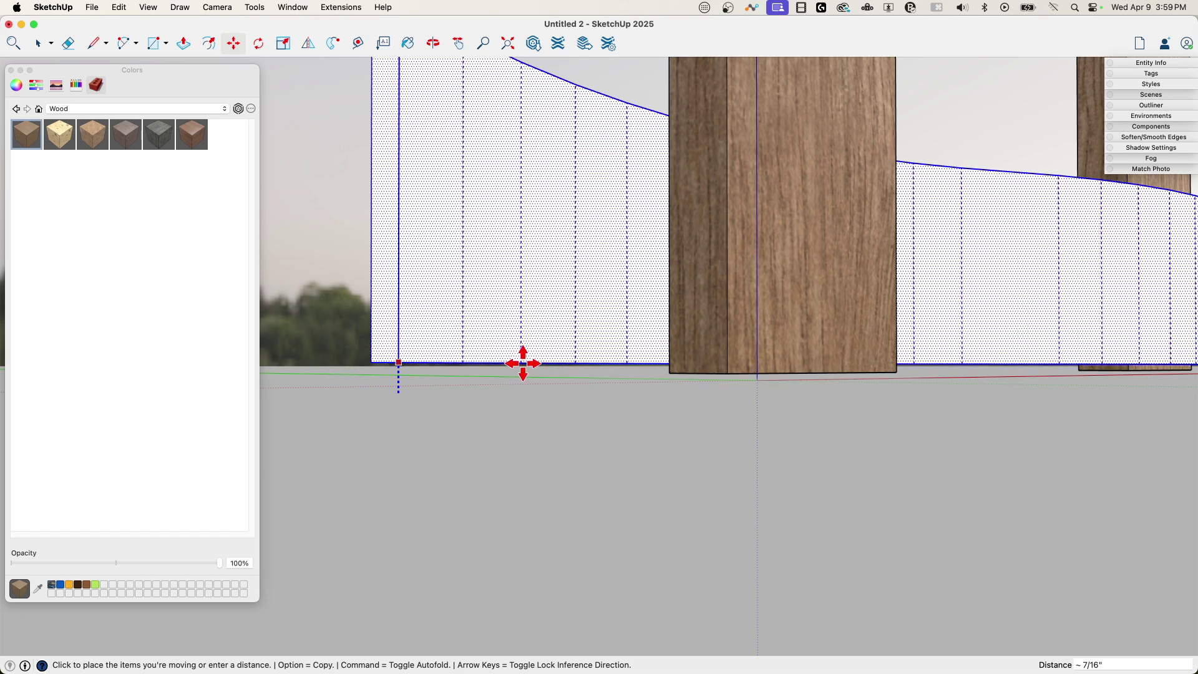
{"action": "left_click", "coordinate": [718, 370]}
{"action": "key", "text": "space"}
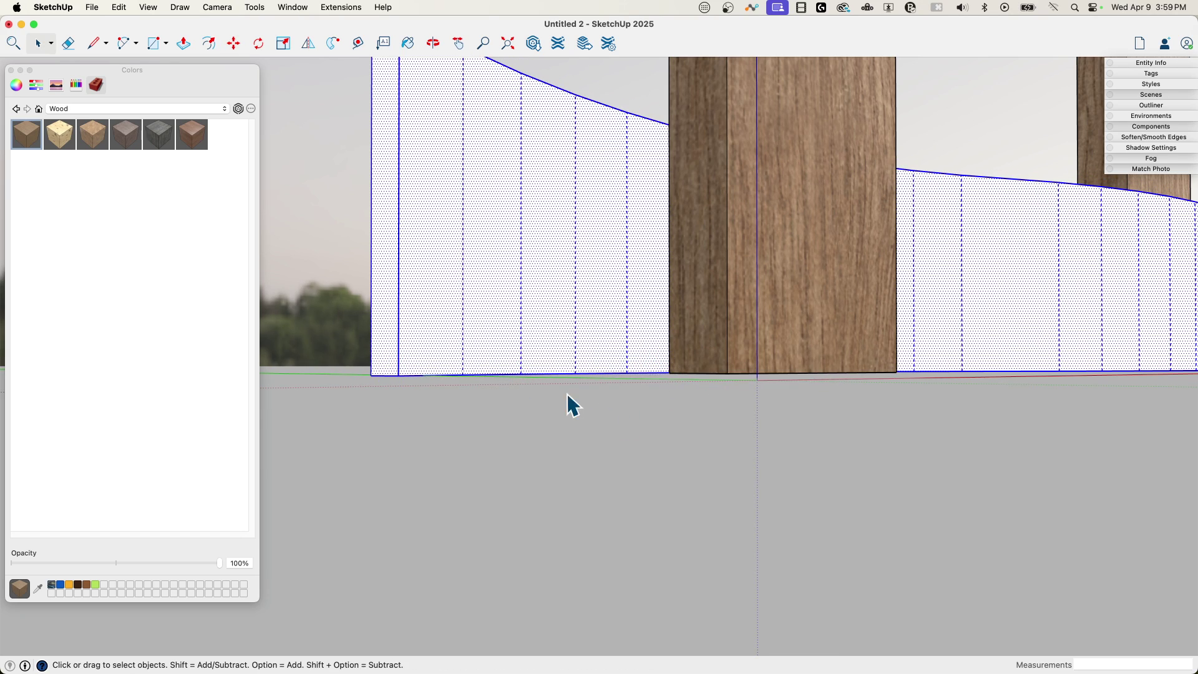
{"action": "scroll", "coordinate": [567, 394], "scroll_direction": "down", "scroll_amount": 3}
{"action": "mouse_move", "coordinate": [567, 394]}
{"action": "middle_mouse_down"}
{"action": "mouse_move", "coordinate": [554, 412]}
{"action": "mouse_move", "coordinate": [572, 382]}
{"action": "middle_mouse_up"}
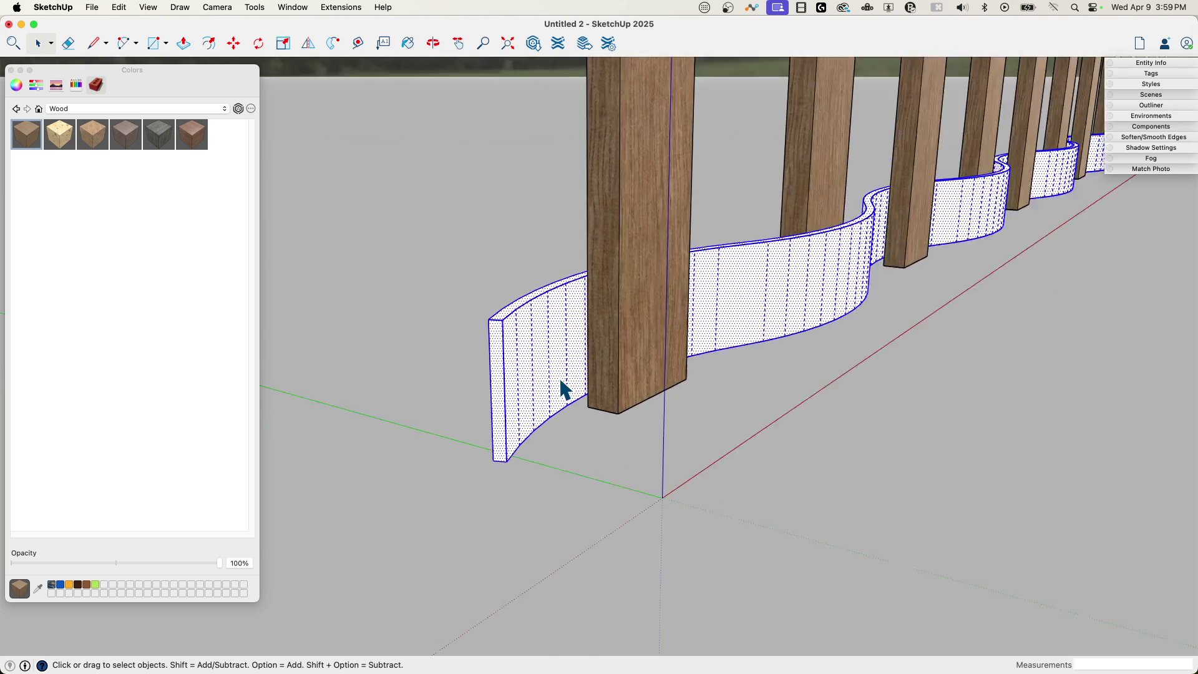
{"action": "left_click", "coordinate": [635, 511]}
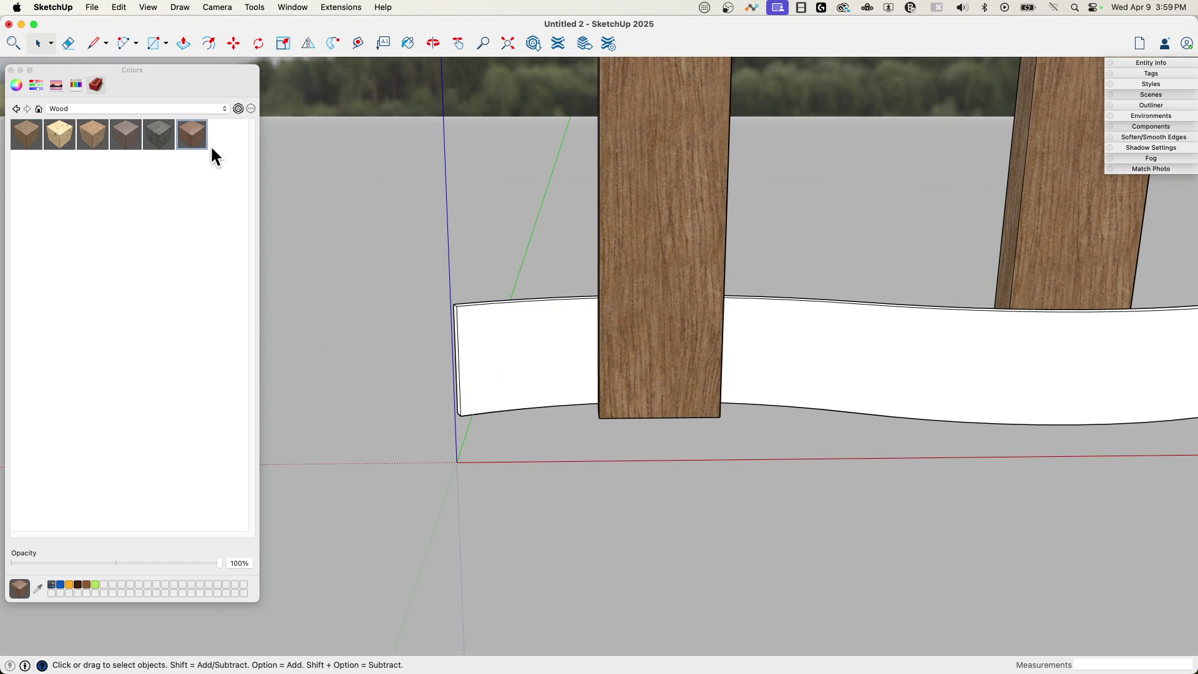
Step: Paint the slat's faces with the reddish-brown wood texture
{"action": "key", "text": "b"}
{"action": "left_click", "coordinate": [555, 333]}
{"action": "mouse_move", "coordinate": [554, 335]}
{"action": "middle_mouse_down"}
{"action": "mouse_move", "coordinate": [524, 358]}
{"action": "mouse_move", "coordinate": [634, 353]}
{"action": "mouse_move", "coordinate": [663, 463]}
{"action": "mouse_move", "coordinate": [610, 358]}
{"action": "mouse_move", "coordinate": [701, 193]}
{"action": "mouse_move", "coordinate": [784, 166]}
{"action": "mouse_move", "coordinate": [799, 177]}
{"action": "mouse_move", "coordinate": [665, 342]}
{"action": "mouse_move", "coordinate": [617, 329]}
{"action": "mouse_move", "coordinate": [588, 441]}
{"action": "mouse_move", "coordinate": [572, 428]}
{"action": "mouse_move", "coordinate": [554, 435]}
{"action": "mouse_move", "coordinate": [663, 394]}
{"action": "middle_mouse_up"}
{"action": "left_click", "coordinate": [557, 347]}
{"action": "left_click", "coordinate": [634, 354]}
{"action": "left_click", "coordinate": [635, 470]}
{"action": "key", "text": "space"}
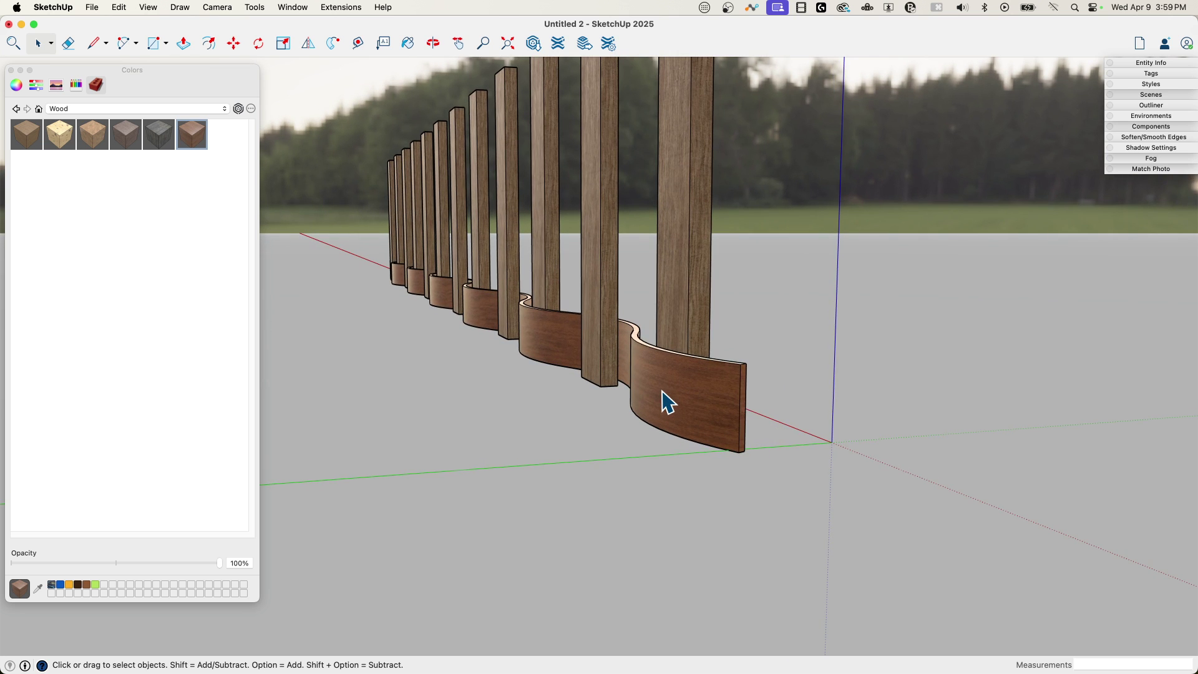
Step: Make the connected slat geometry a group
{"action": "right_click", "coordinate": [662, 392]}
{"action": "left_click", "coordinate": [687, 444]}
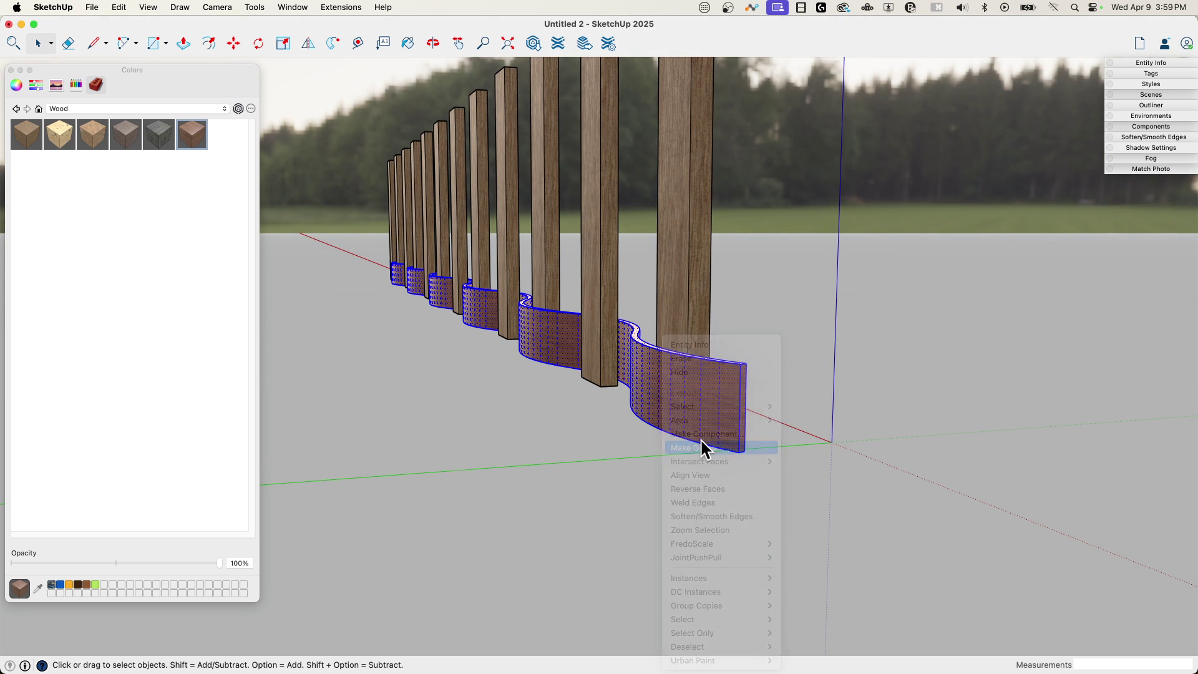
{"action": "scroll", "coordinate": [748, 447], "scroll_direction": "up", "scroll_amount": 5}
Step: Copy the grouped slat straight up about 5 1/8" from its bottom corner so it rests on the first slat
{"action": "key", "text": "m"}
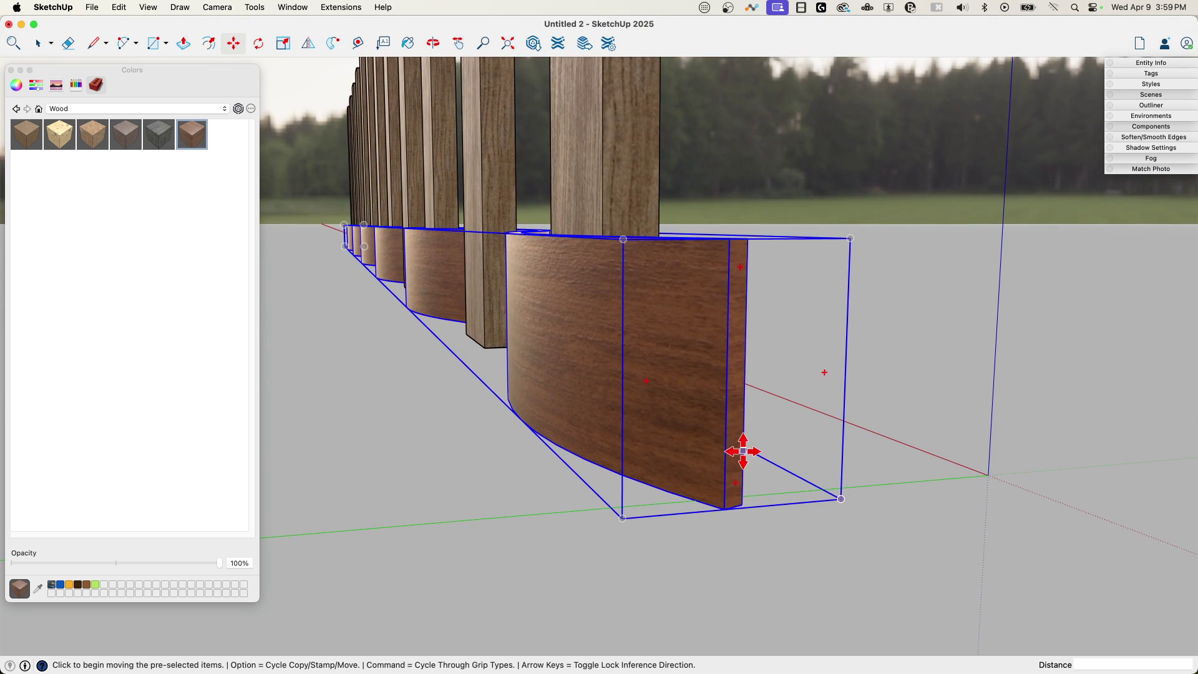
{"action": "key", "text": "alt"}
{"action": "left_click", "coordinate": [729, 507]}
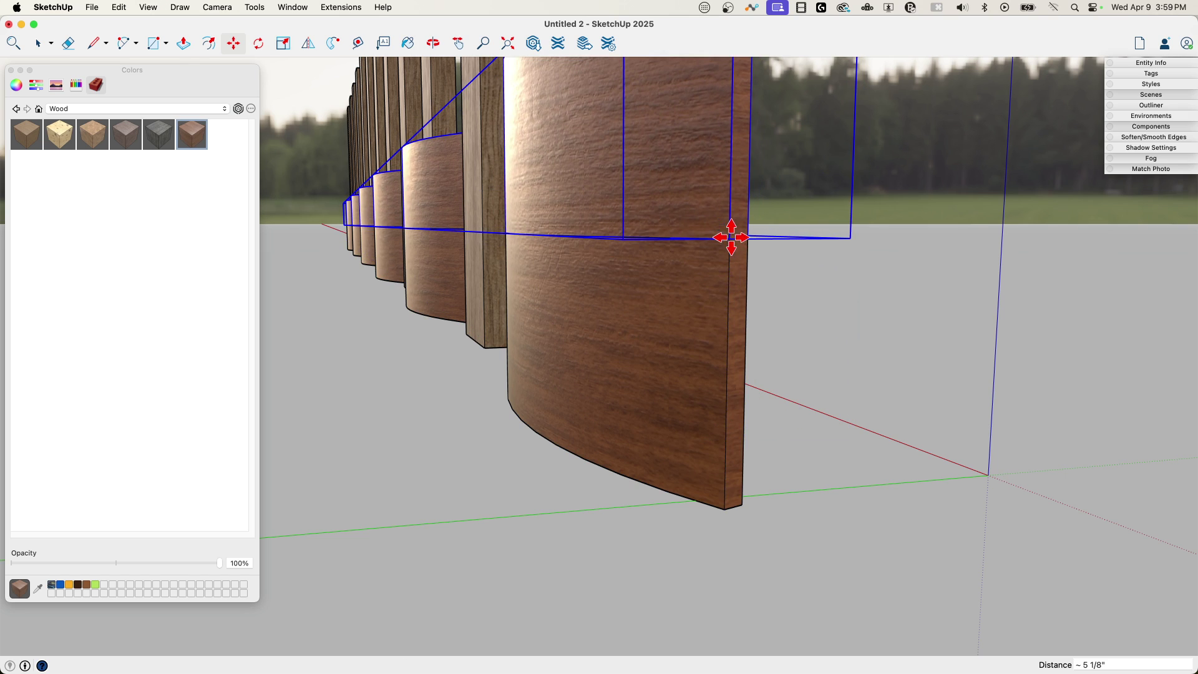
{"action": "key", "text": "space"}
{"action": "middle_click_drag", "start_coordinate": [875, 388], "coordinate": [374, 69]}
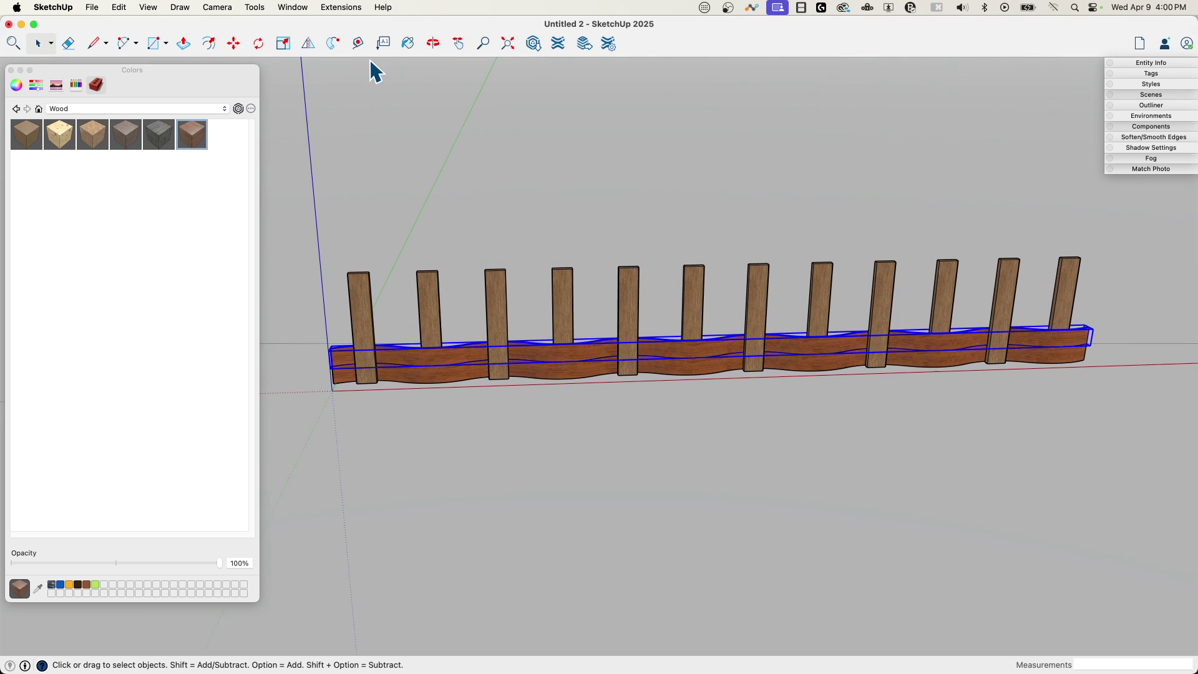
Step: Flip the upper slat across its red-axis plane so it weaves opposite to the lower one
{"action": "left_click", "coordinate": [313, 46]}
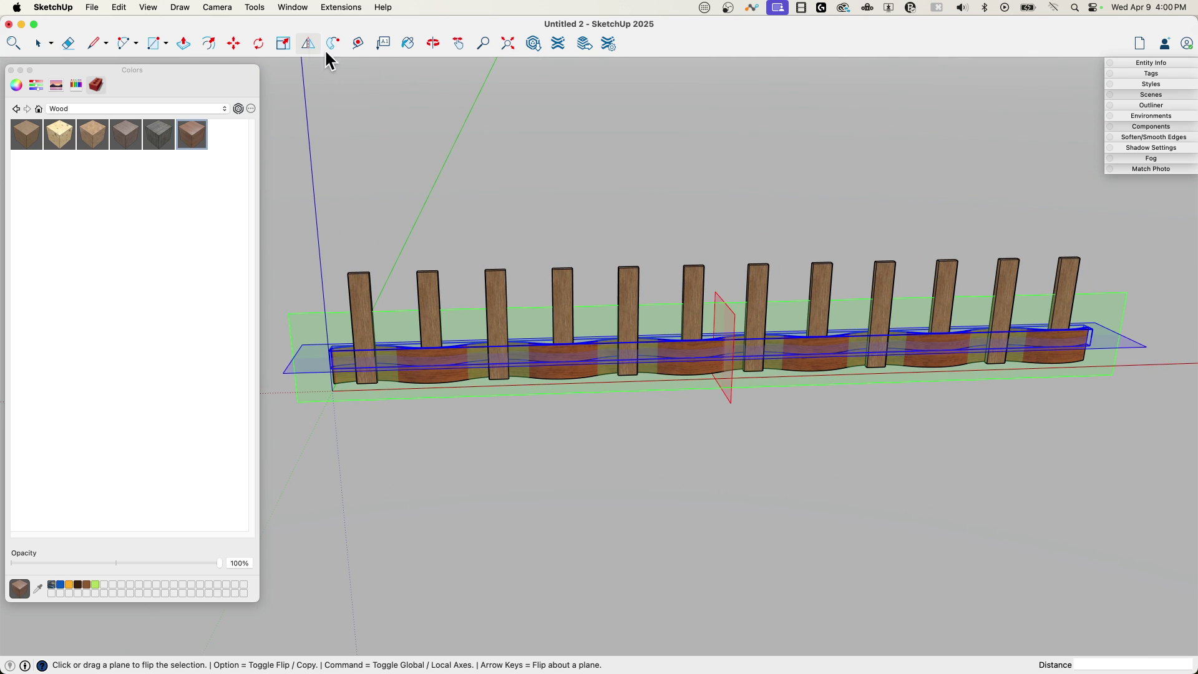
{"action": "left_click", "coordinate": [734, 338]}
{"action": "key", "text": "space"}
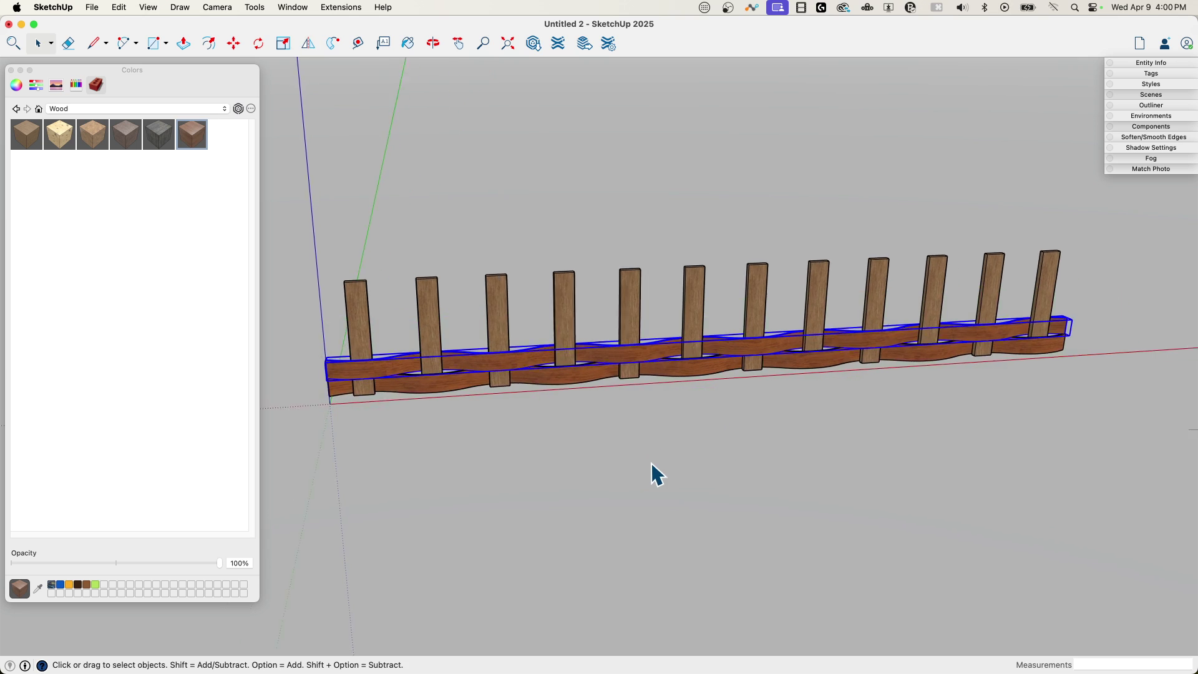
{"action": "left_click", "coordinate": [650, 464]}
{"action": "middle_click_drag", "start_coordinate": [651, 474], "coordinate": [379, 380]}
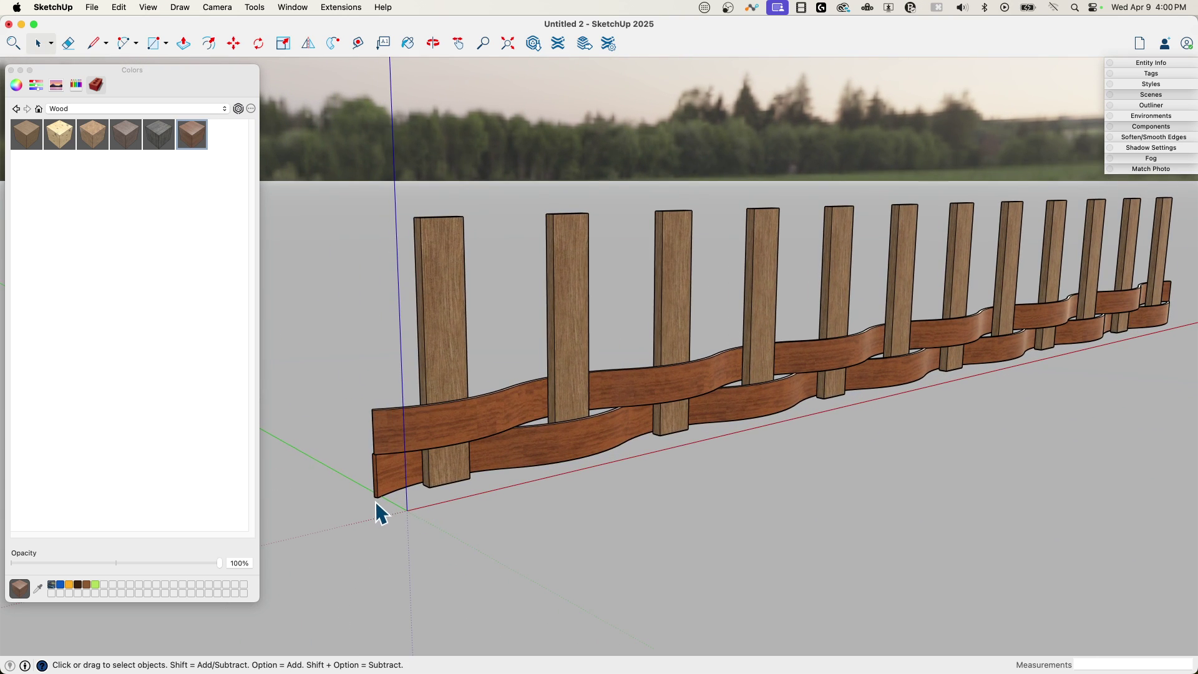
Step: Paint the blank end face inside the upper slat's group with the reddish-brown wood texture
{"action": "left_click", "coordinate": [393, 403]}
{"action": "scroll", "coordinate": [412, 490], "scroll_direction": "up", "scroll_amount": 6}
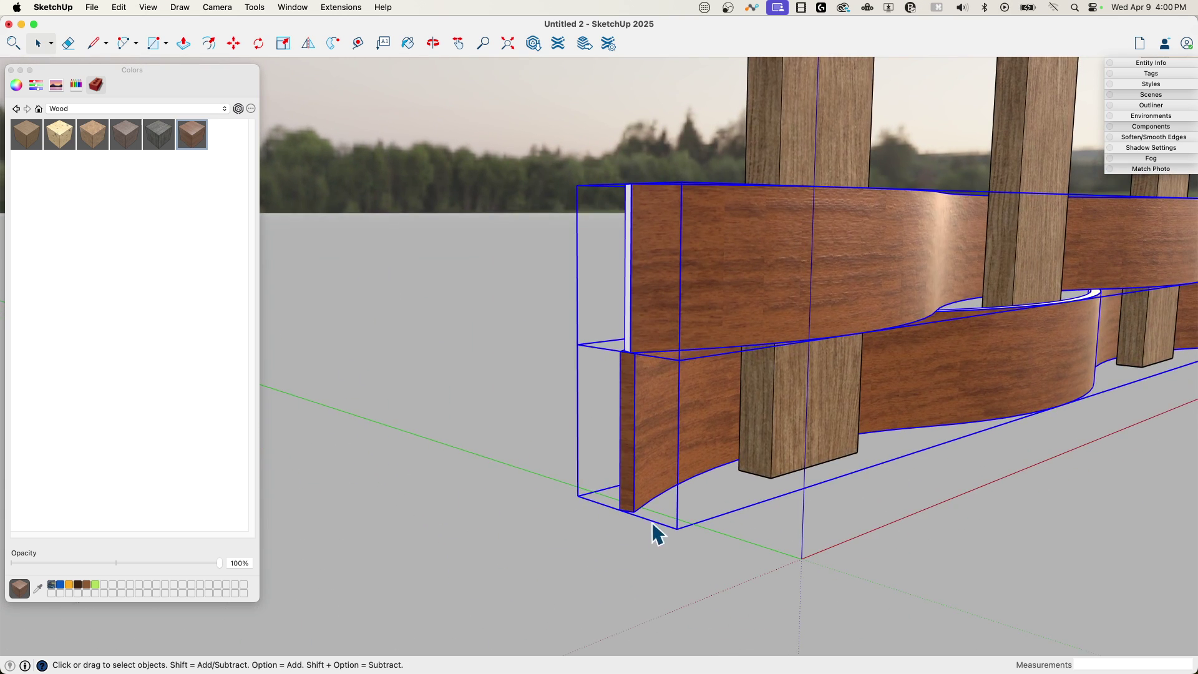
{"action": "scroll", "coordinate": [671, 322], "scroll_direction": "down", "scroll_amount": 5}
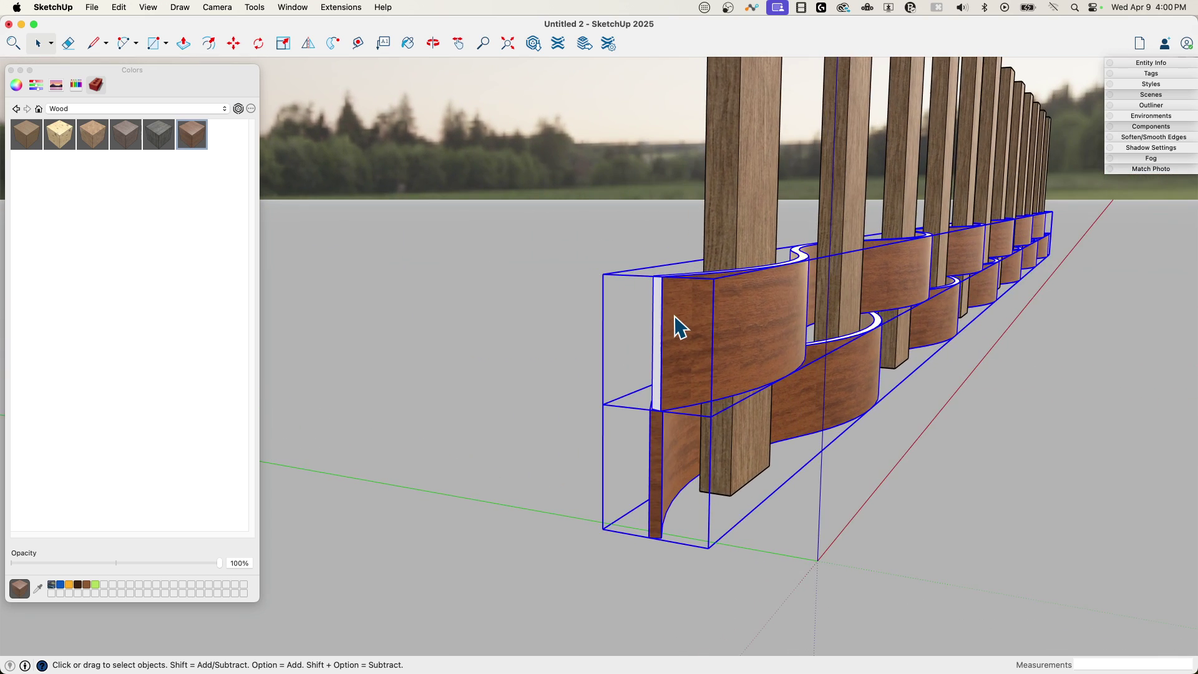
{"action": "double_click", "coordinate": [679, 326]}
{"action": "scroll", "coordinate": [705, 340], "scroll_direction": "up", "scroll_amount": 3}
{"action": "middle_click_drag", "start_coordinate": [718, 348], "coordinate": [806, 388]}
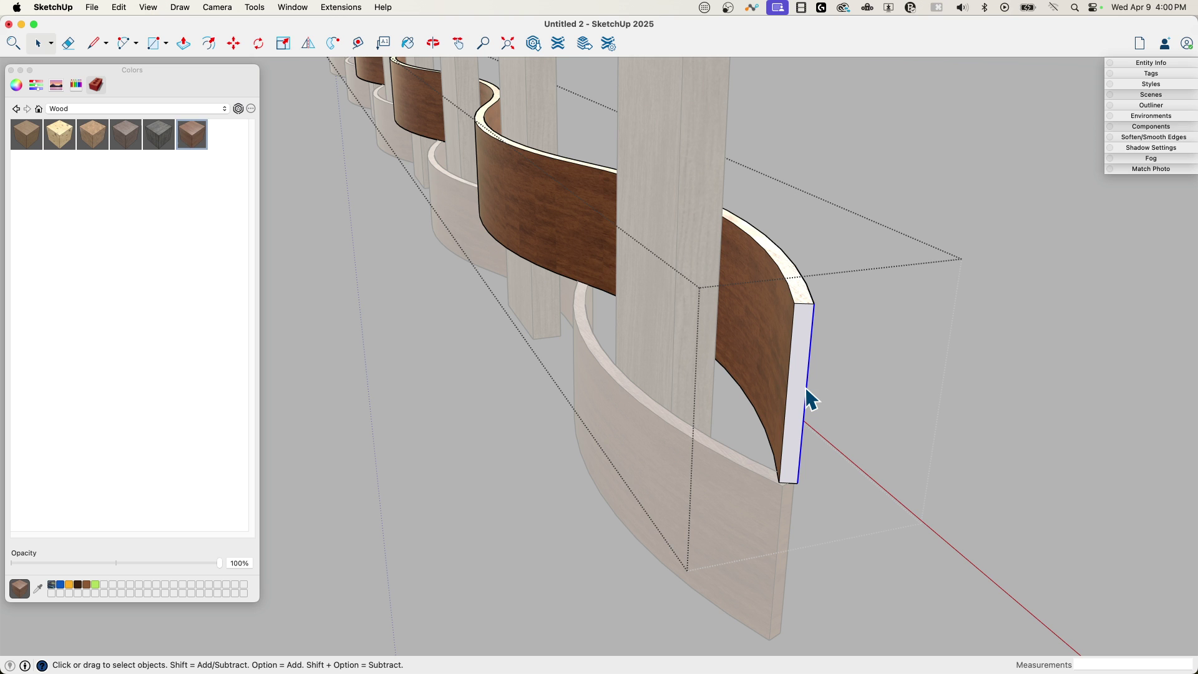
{"action": "key", "text": "b"}
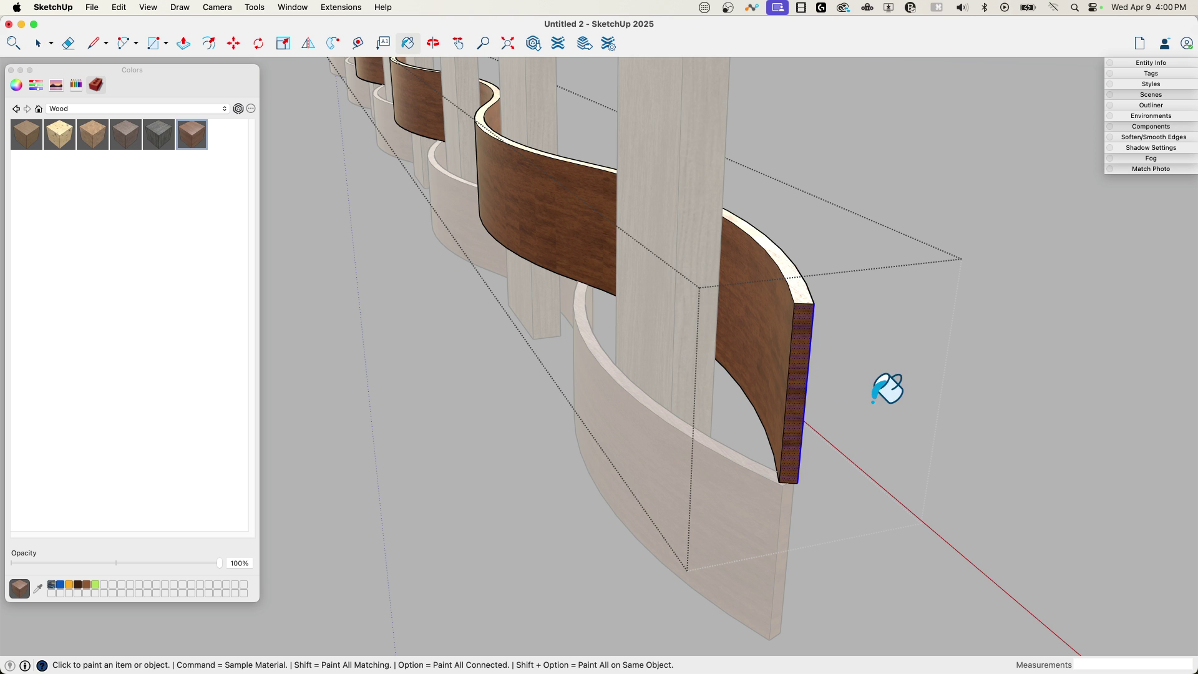
{"action": "key", "text": "space"}
{"action": "left_click", "coordinate": [879, 435]}
Step: Paint the blank end face inside the lower slat's group with the same reddish-brown wood texture
{"action": "mouse_move", "coordinate": [880, 436]}
{"action": "middle_mouse_down"}
{"action": "mouse_move", "coordinate": [877, 470]}
{"action": "mouse_move", "coordinate": [631, 448]}
{"action": "mouse_move", "coordinate": [606, 498]}
{"action": "mouse_move", "coordinate": [618, 477]}
{"action": "middle_mouse_up"}
{"action": "scroll", "coordinate": [877, 469], "scroll_direction": "down", "scroll_amount": 3}
{"action": "double_click", "coordinate": [618, 476]}
{"action": "scroll", "coordinate": [645, 444], "scroll_direction": "up", "scroll_amount": 6}
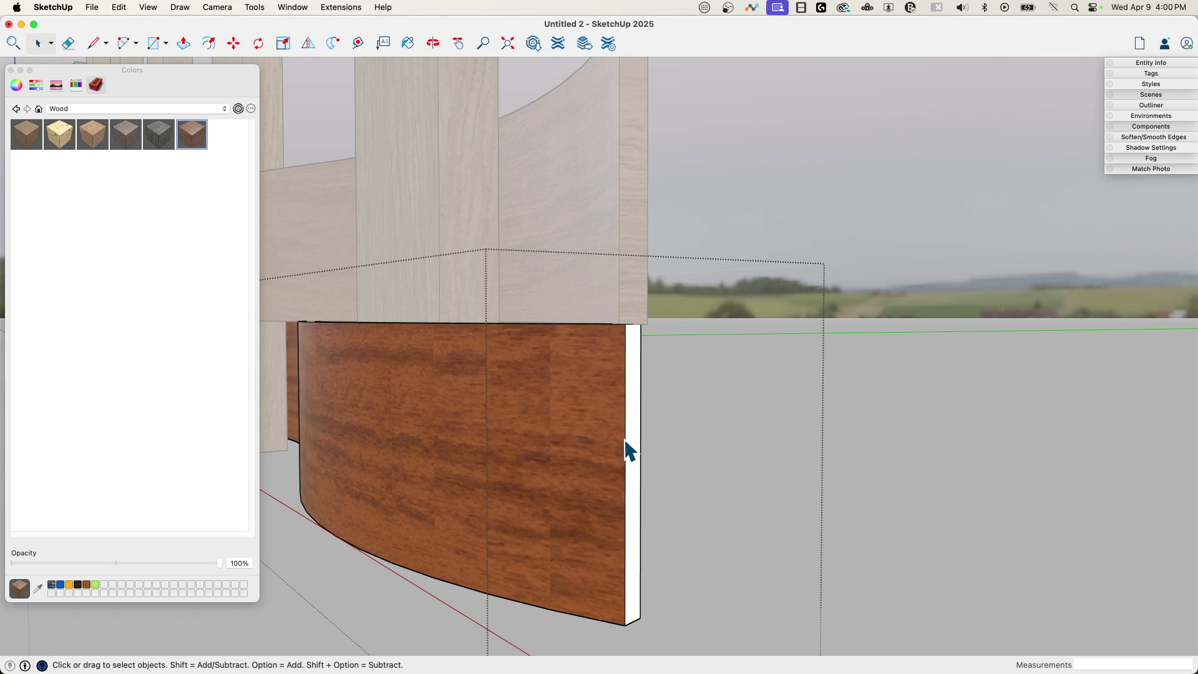
{"action": "key", "text": "b"}
{"action": "left_click", "coordinate": [634, 409]}
{"action": "key", "text": "space"}
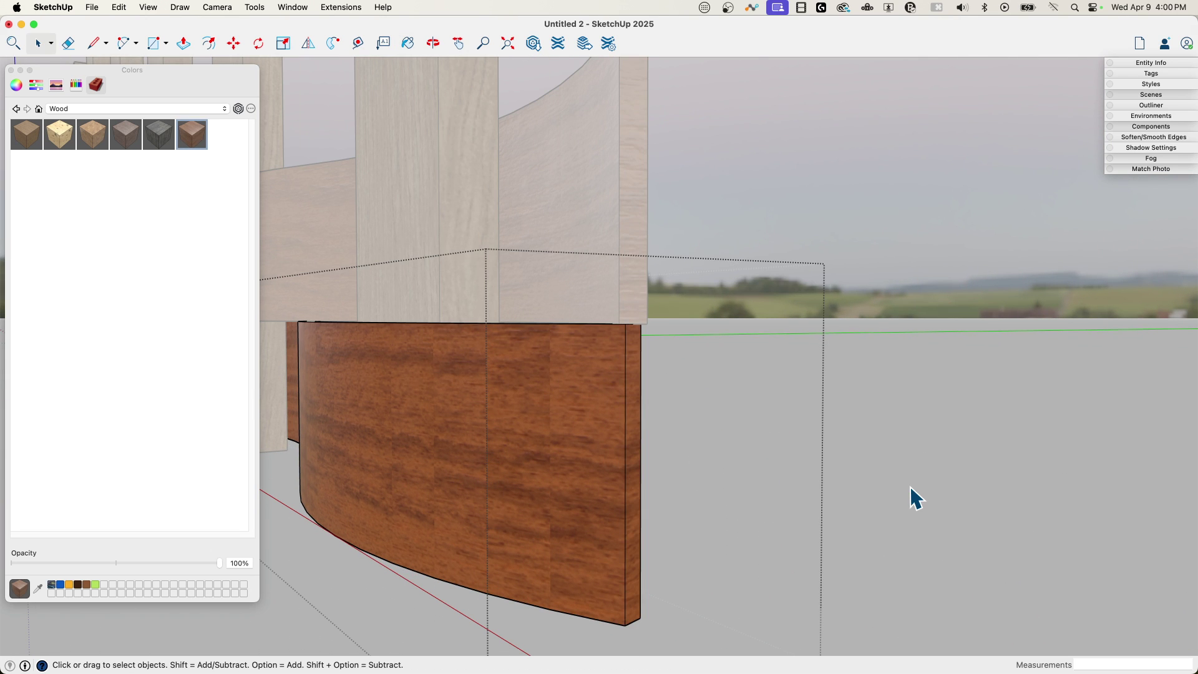
{"action": "scroll", "coordinate": [910, 493], "scroll_direction": "down", "scroll_amount": 3}
Step: Copy both slats up about 10 1/4" so the pair stacks on the existing one, and array the copy 2x
{"action": "left_click", "coordinate": [683, 417]}
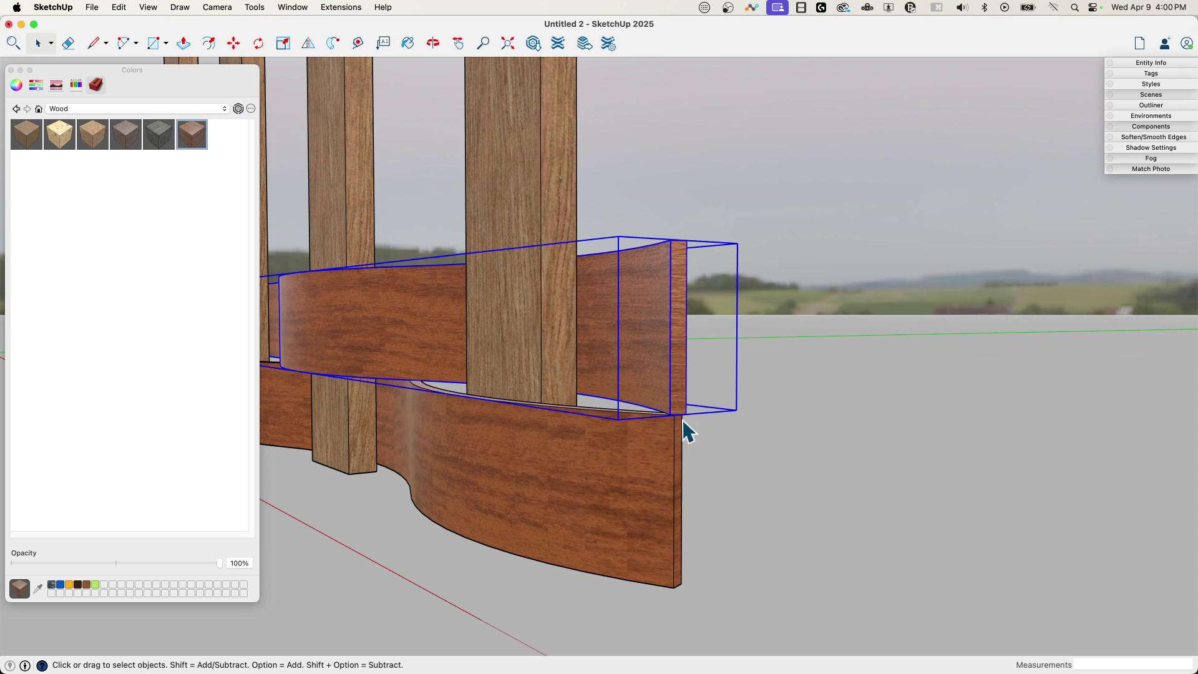
{"action": "left_click", "coordinate": [670, 504], "text": "shift"}
{"action": "key", "text": "m"}
{"action": "key", "text": "alt"}
{"action": "left_click", "coordinate": [676, 588]}
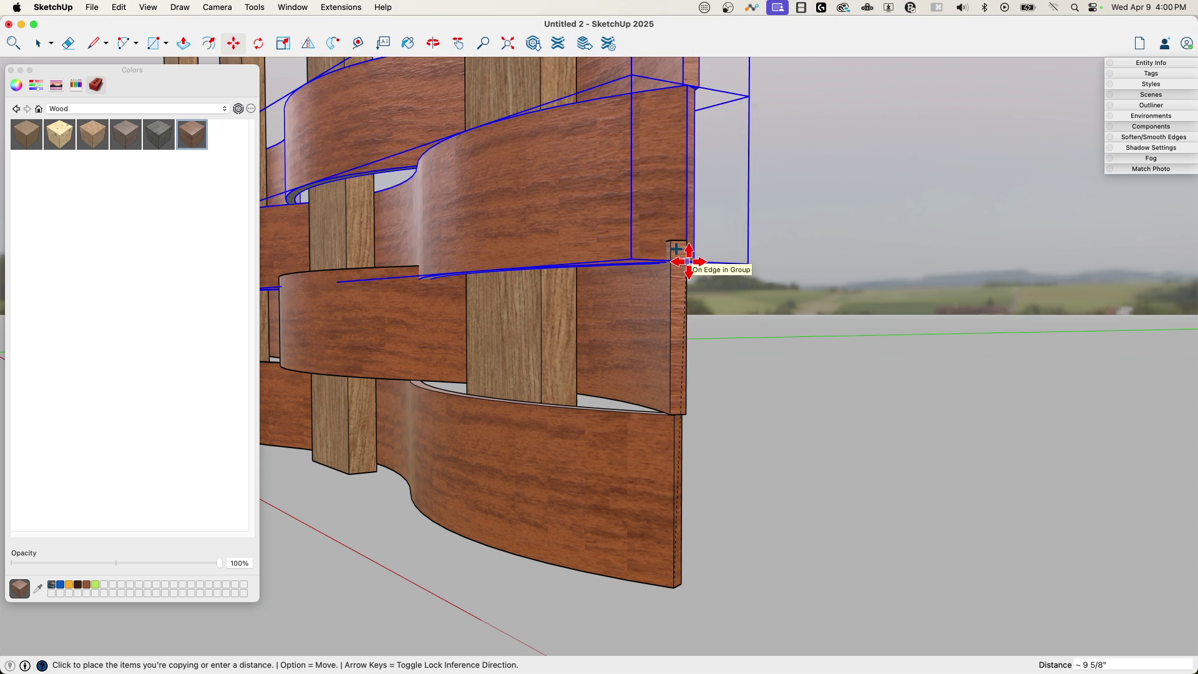
{"action": "left_click", "coordinate": [675, 239]}
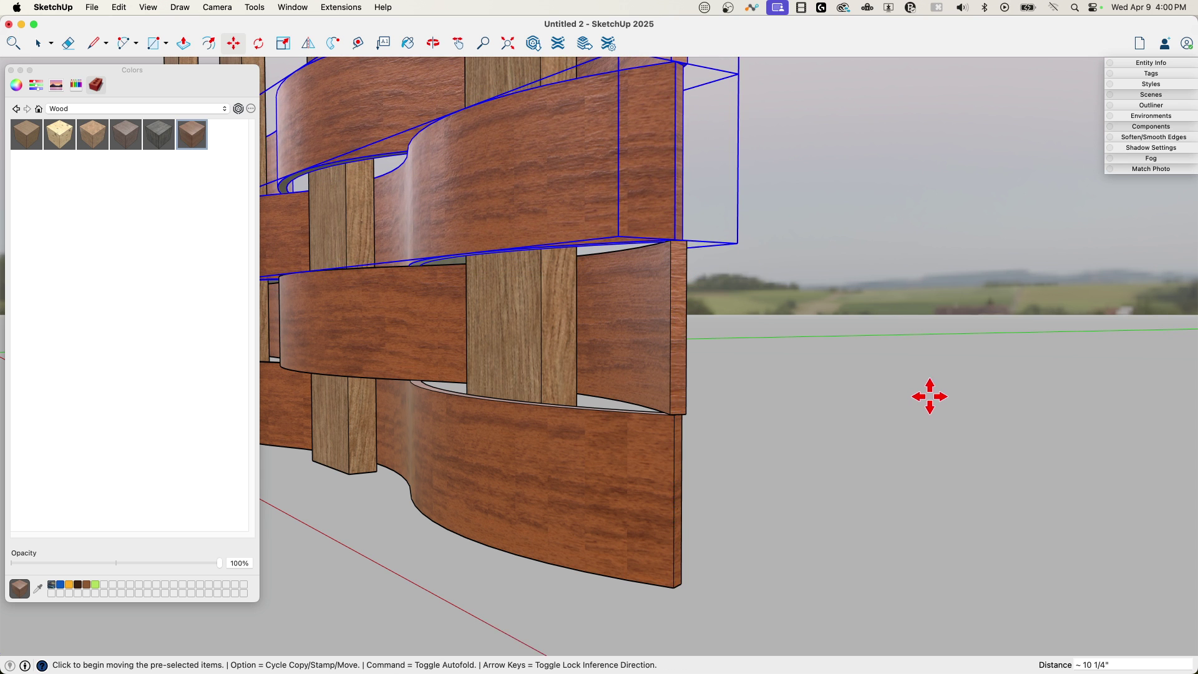
{"action": "scroll", "coordinate": [929, 396], "scroll_direction": "down", "scroll_amount": 5}
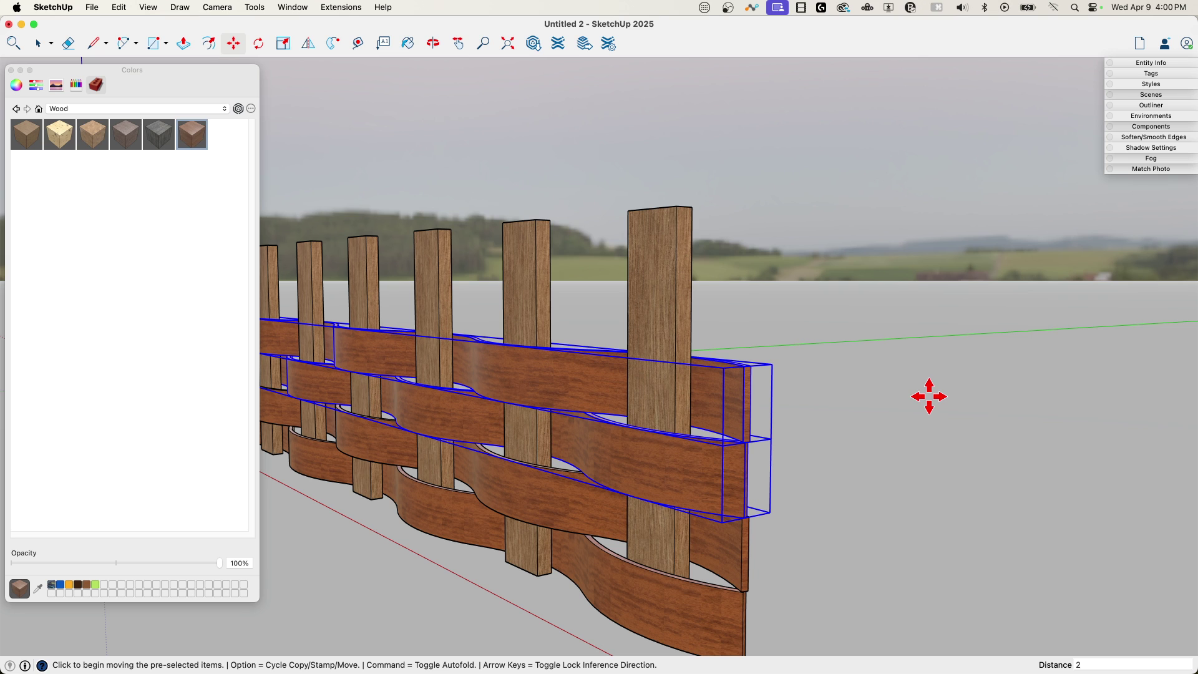
{"action": "type", "text": "x"}
{"action": "key", "text": "Return"}
{"action": "key", "text": "space"}
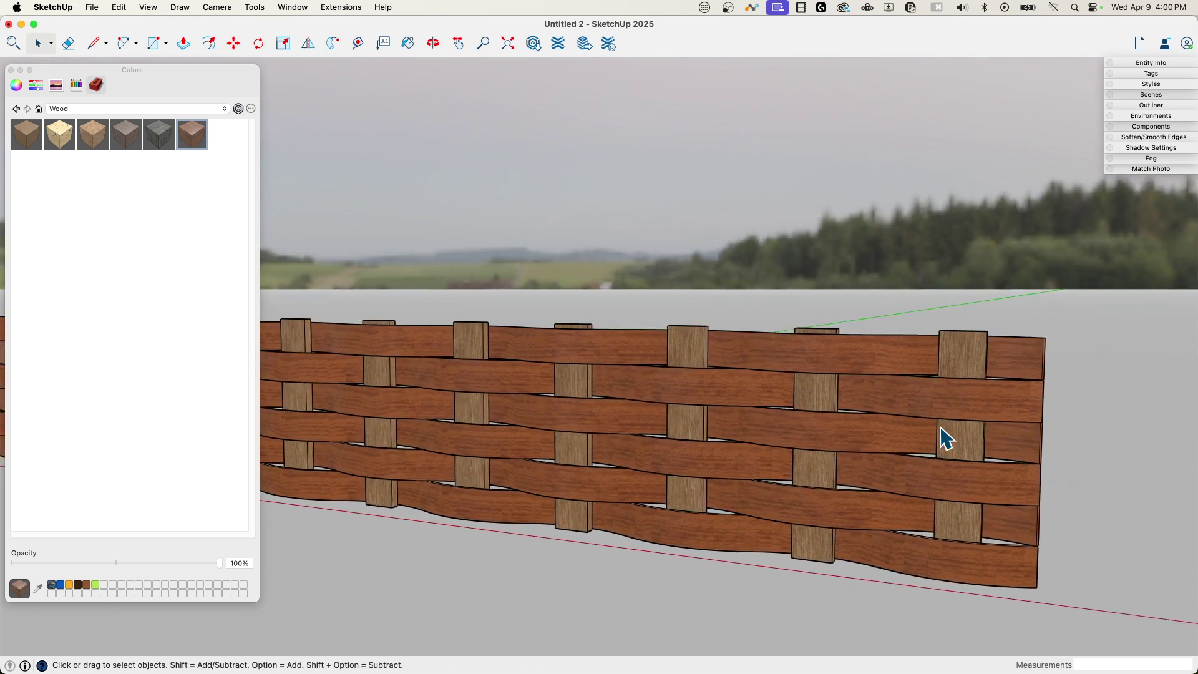
Step: Draw a vertical circle of about 2 5/16" radius, perpendicular to the red axis, centered on the top end edge of the first board
{"action": "middle_click_drag", "start_coordinate": [615, 386], "coordinate": [610, 390]}
{"action": "middle_click_drag", "start_coordinate": [941, 399], "coordinate": [710, 397]}
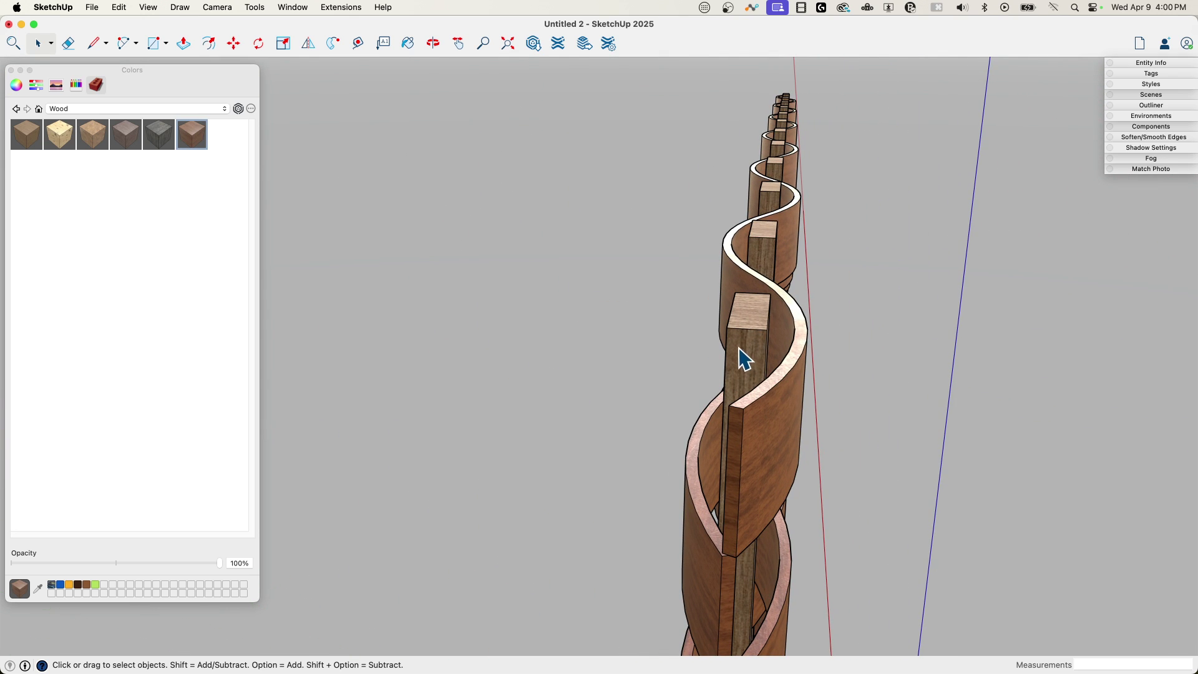
{"action": "middle_click_drag", "start_coordinate": [800, 214], "coordinate": [469, 368]}
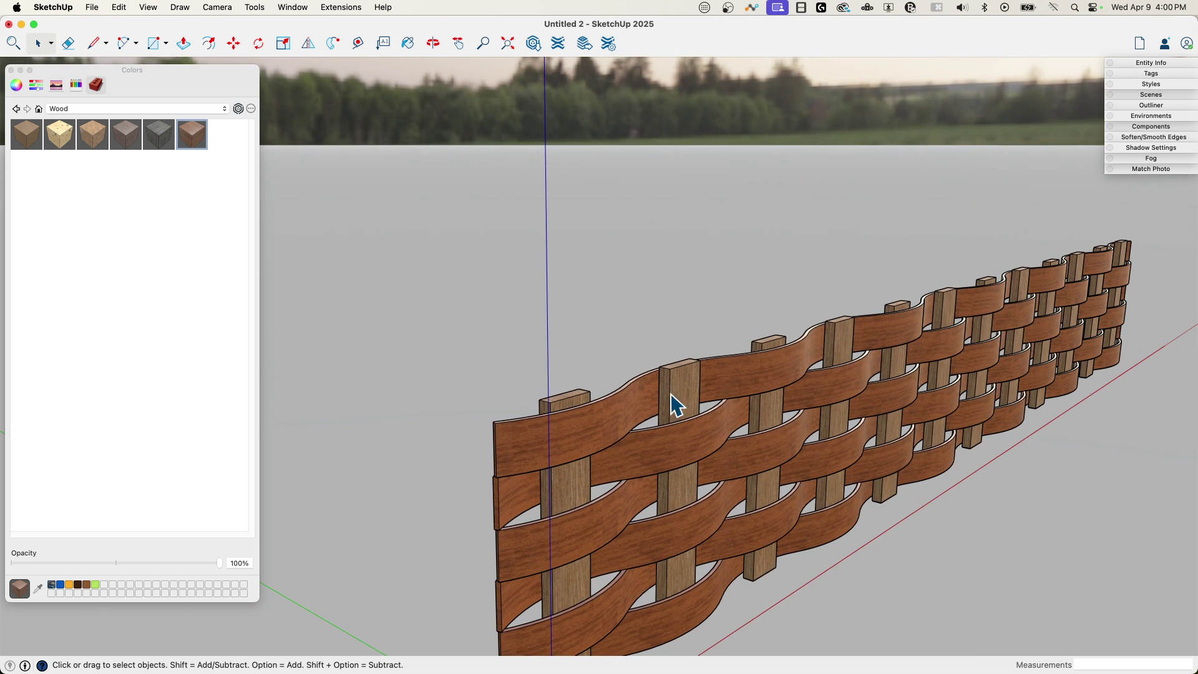
{"action": "scroll", "coordinate": [1004, 259], "scroll_direction": "down", "scroll_amount": 1}
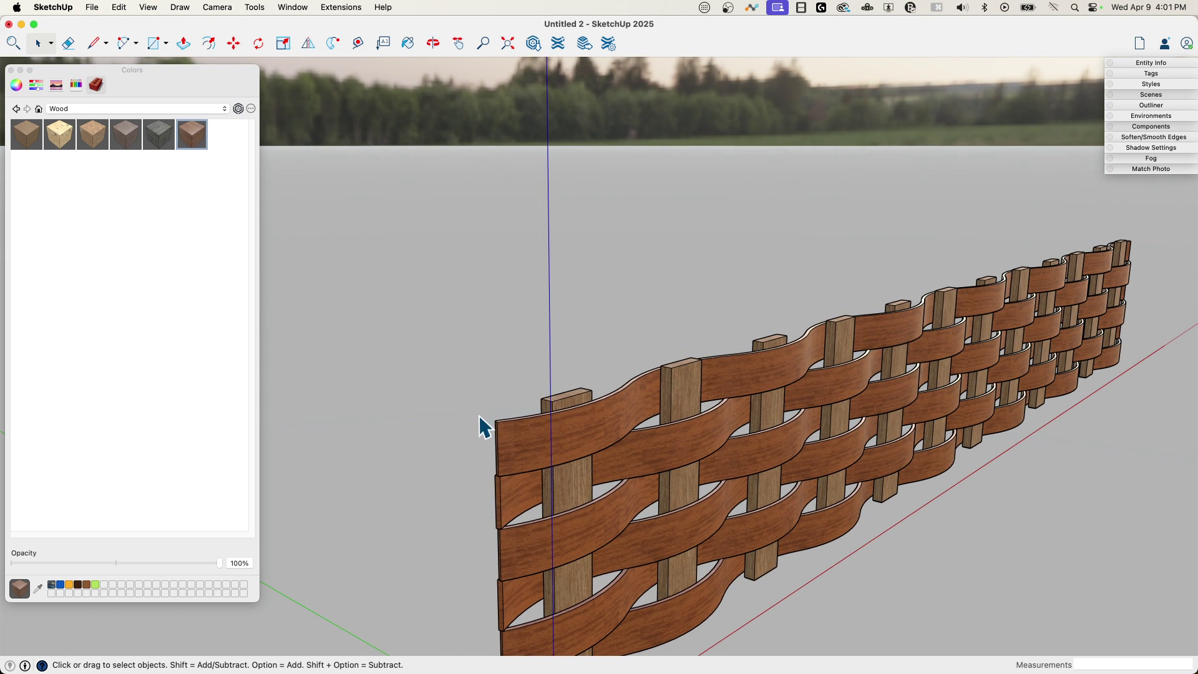
{"action": "mouse_move", "coordinate": [899, 206]}
{"action": "middle_mouse_down"}
{"action": "mouse_move", "coordinate": [1017, 308]}
{"action": "mouse_move", "coordinate": [727, 380]}
{"action": "mouse_move", "coordinate": [794, 328]}
{"action": "middle_mouse_up"}
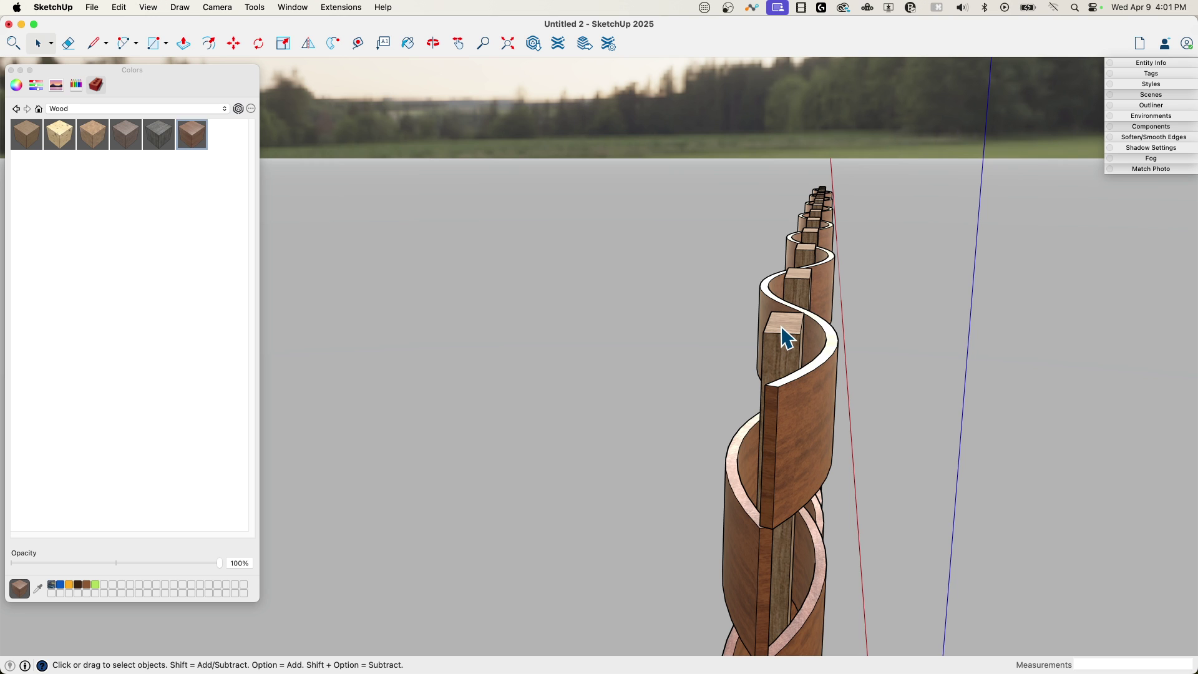
{"action": "key", "text": "c"}
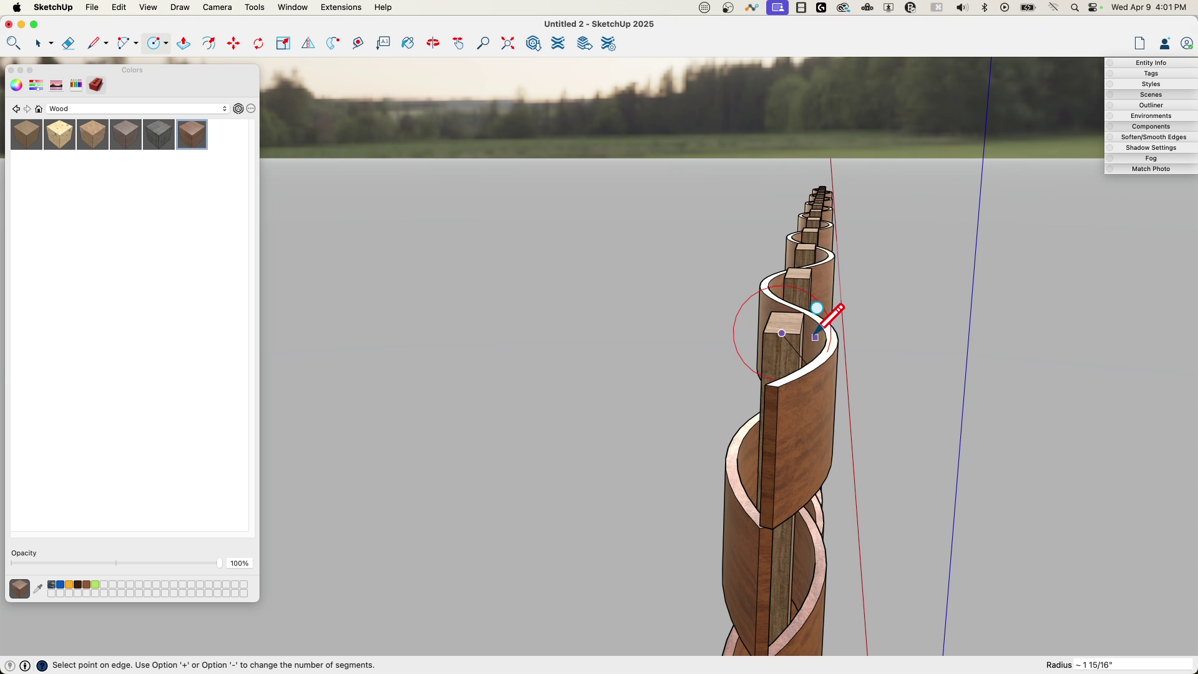
{"action": "left_click", "coordinate": [837, 345]}
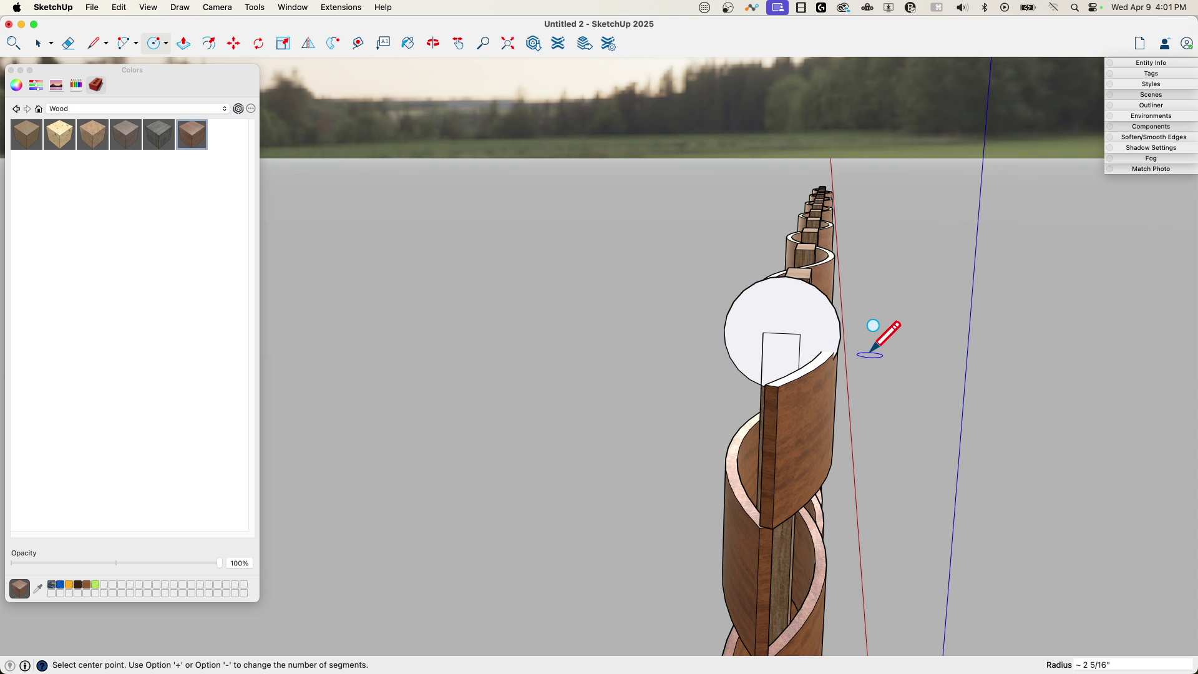
Step: Push/Pull the circle outward about 6 7/16" until its face is flush with the near ends of the slats
{"action": "key", "text": "space"}
{"action": "key", "text": "p"}
{"action": "left_click", "coordinate": [781, 325]}
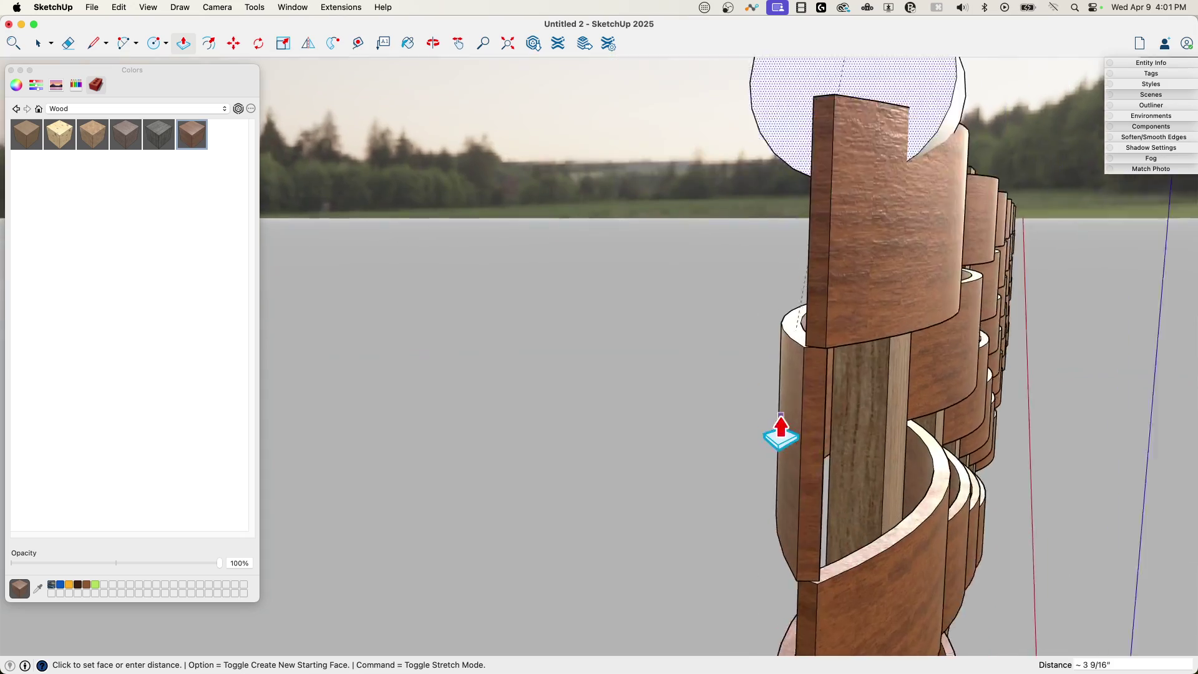
{"action": "middle_click_drag", "start_coordinate": [781, 431], "coordinate": [827, 382]}
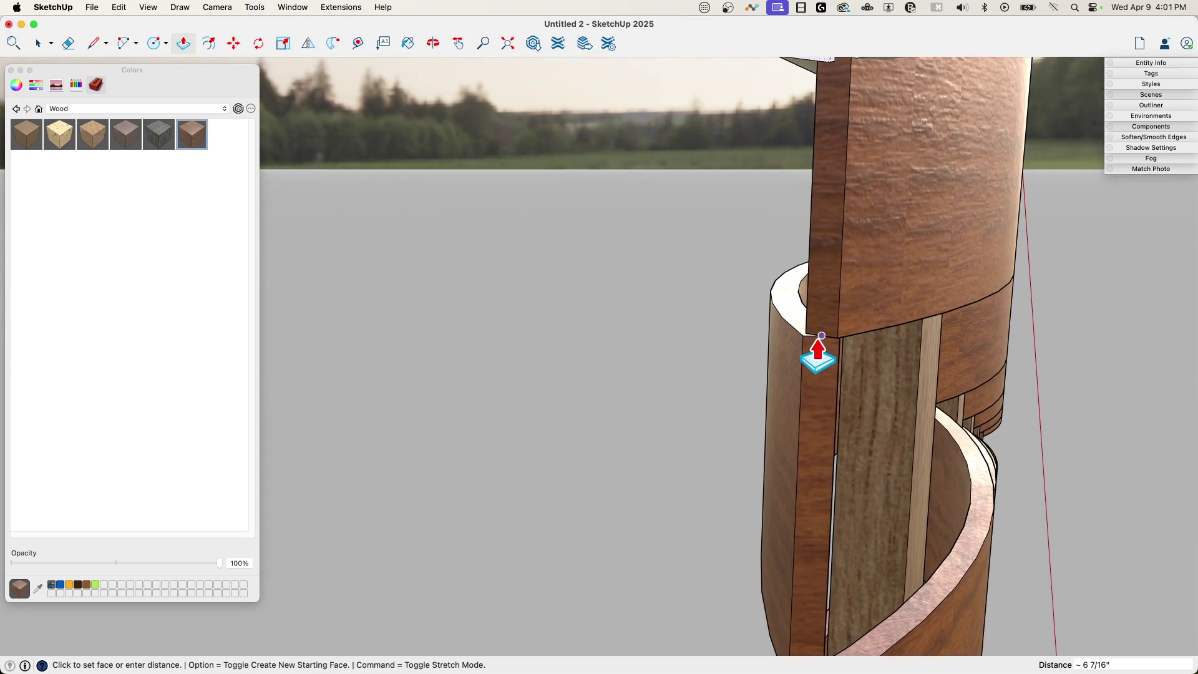
{"action": "left_click", "coordinate": [822, 340]}
Step: Push/Pull the opposite end face of the round rail about 17' 10" until it is flush with the far ends of the slats
{"action": "middle_click_drag", "start_coordinate": [821, 340], "coordinate": [666, 361]}
{"action": "left_click", "coordinate": [666, 361]}
{"action": "scroll", "coordinate": [666, 361], "scroll_direction": "down", "scroll_amount": 6}
{"action": "middle_click_drag", "start_coordinate": [746, 365], "coordinate": [661, 383]}
{"action": "scroll", "coordinate": [668, 403], "scroll_direction": "up", "scroll_amount": 5}
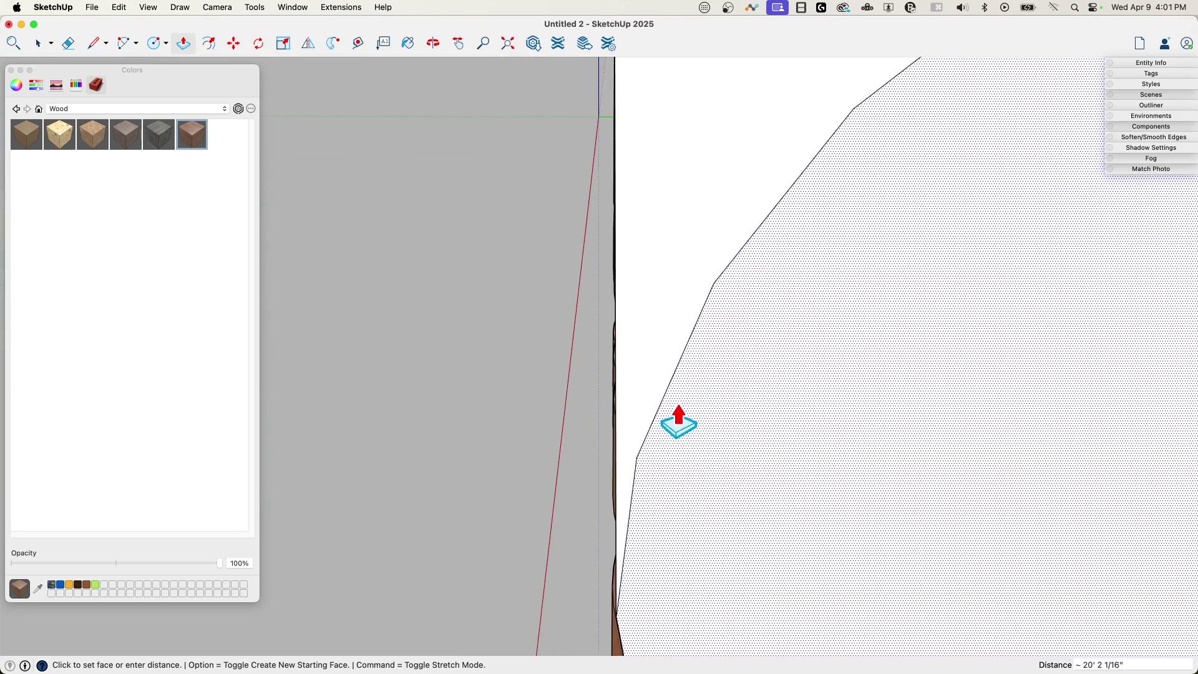
{"action": "scroll", "coordinate": [675, 319], "scroll_direction": "down", "scroll_amount": 5}
{"action": "scroll", "coordinate": [637, 422], "scroll_direction": "up", "scroll_amount": 4}
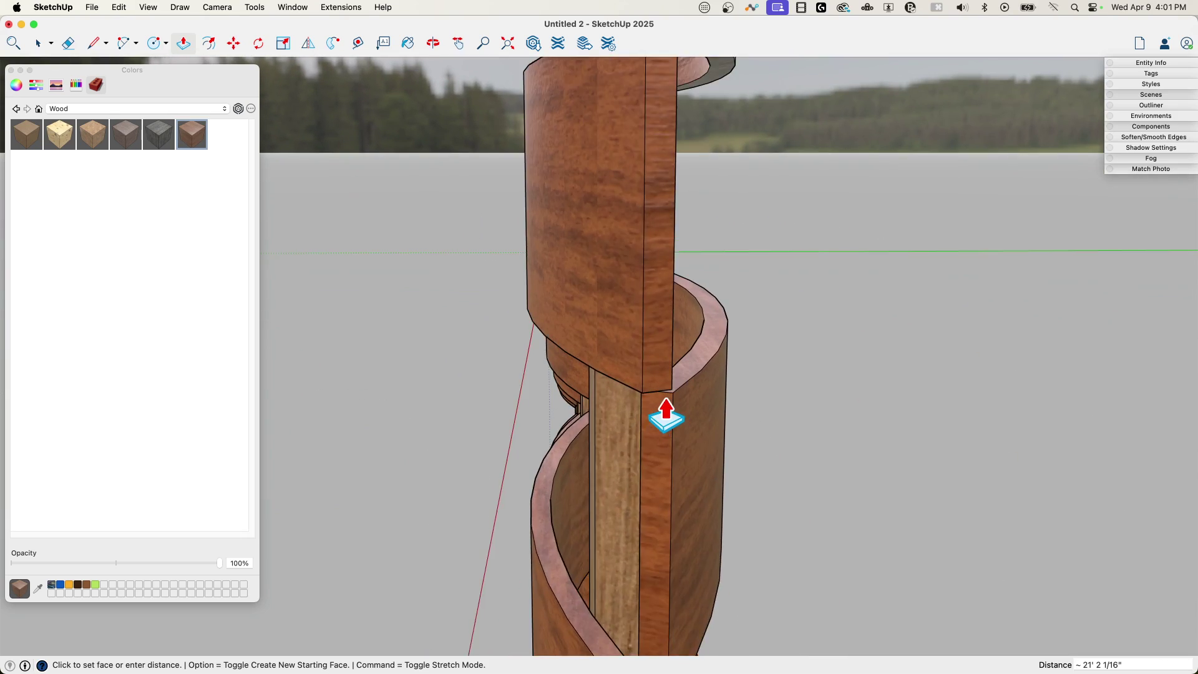
{"action": "scroll", "coordinate": [649, 390], "scroll_direction": "down", "scroll_amount": 8}
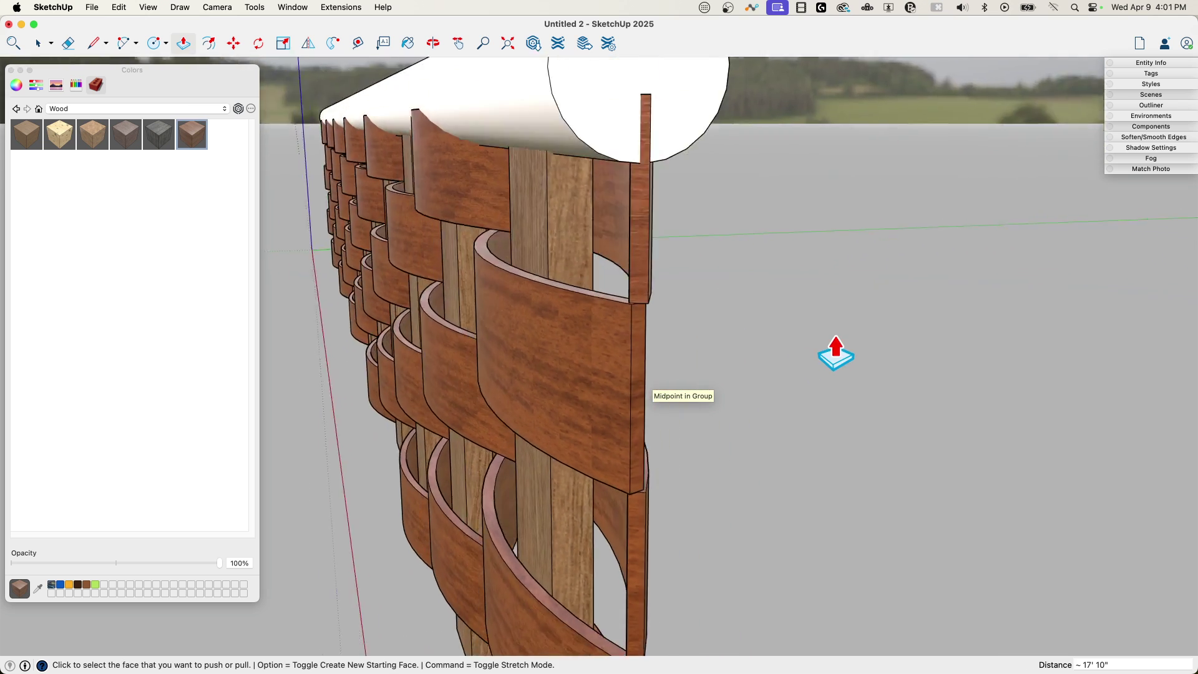
Step: Paint the rail's curved surface with the brown wood texture sampled from the upright boards
{"action": "key", "text": "space"}
{"action": "middle_click_drag", "start_coordinate": [836, 349], "coordinate": [630, 335]}
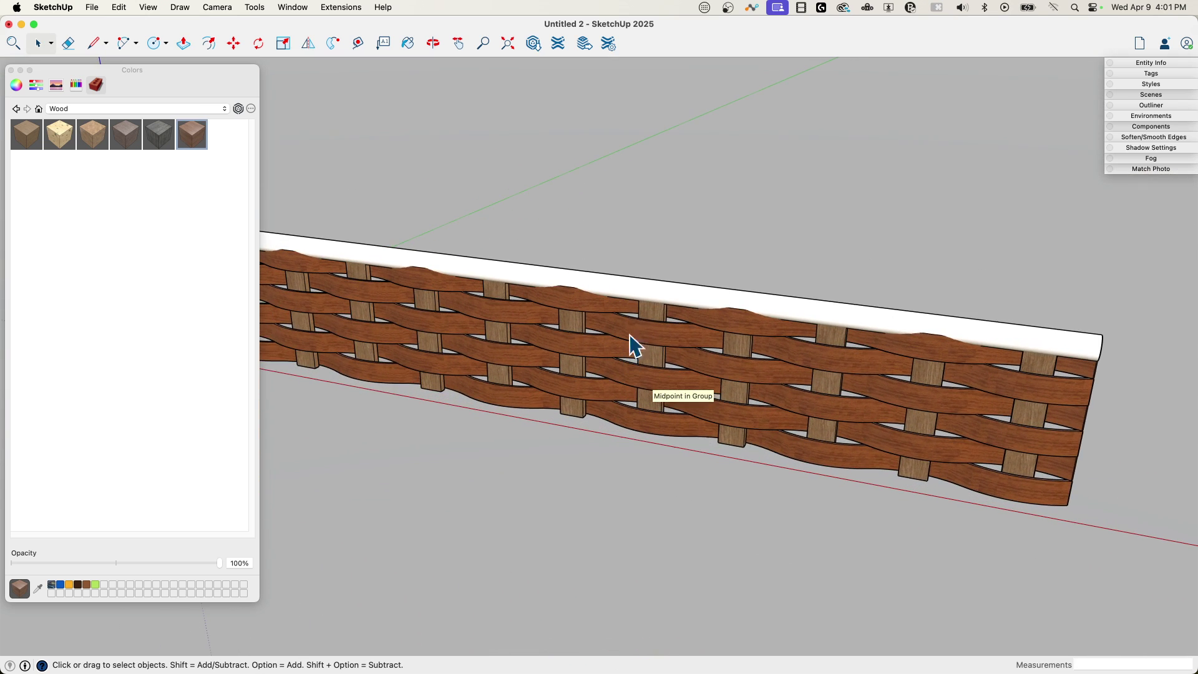
{"action": "left_click", "coordinate": [637, 291]}
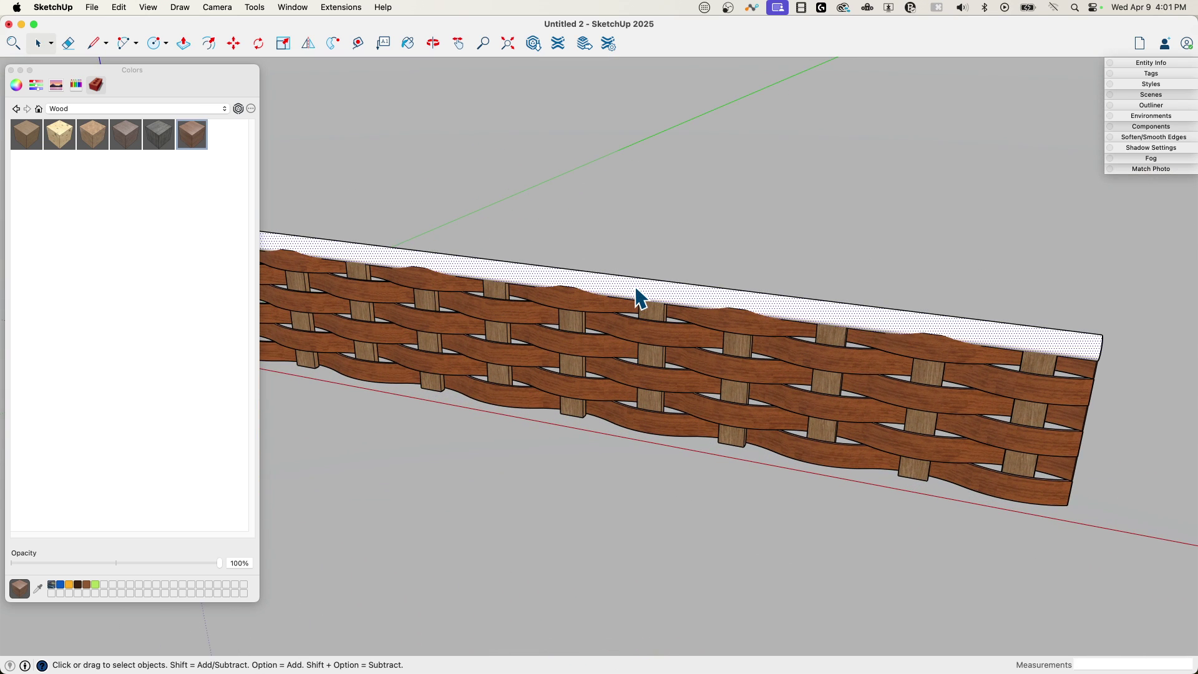
{"action": "key", "text": "b"}
{"action": "left_click", "coordinate": [654, 303], "text": "super"}
{"action": "left_click", "coordinate": [783, 294]}
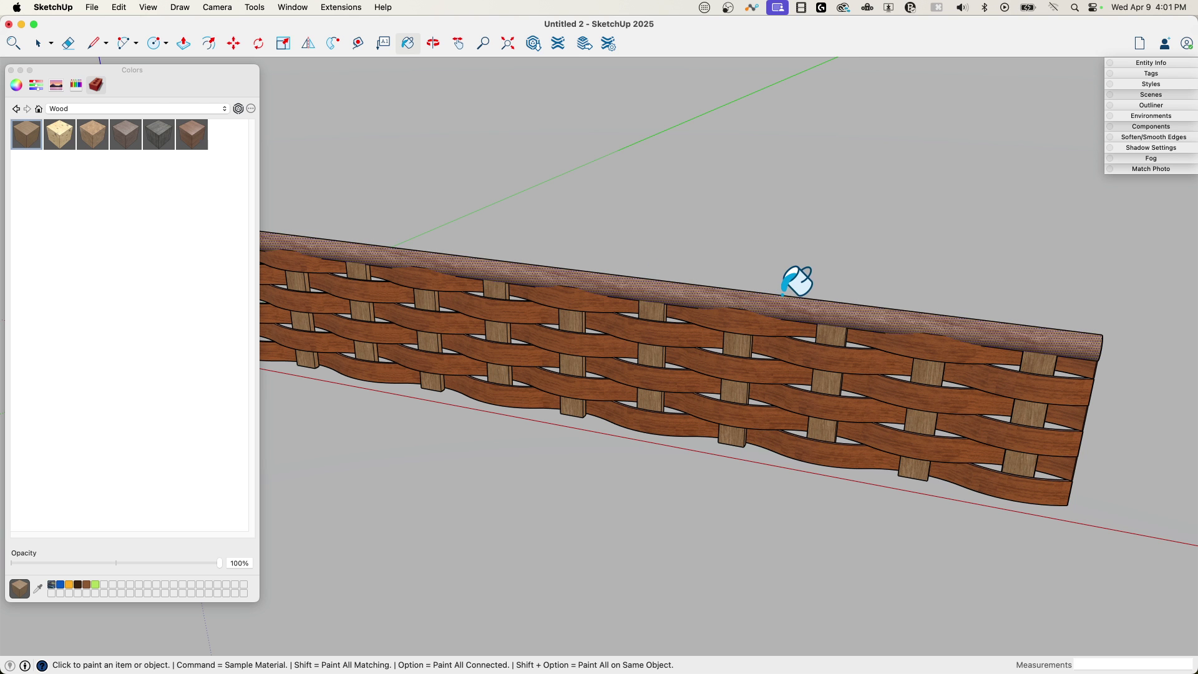
Step: Select all connected faces and edges of the round rail and make them a group
{"action": "key", "text": "space"}
{"action": "middle_click_drag", "start_coordinate": [752, 275], "coordinate": [909, 356]}
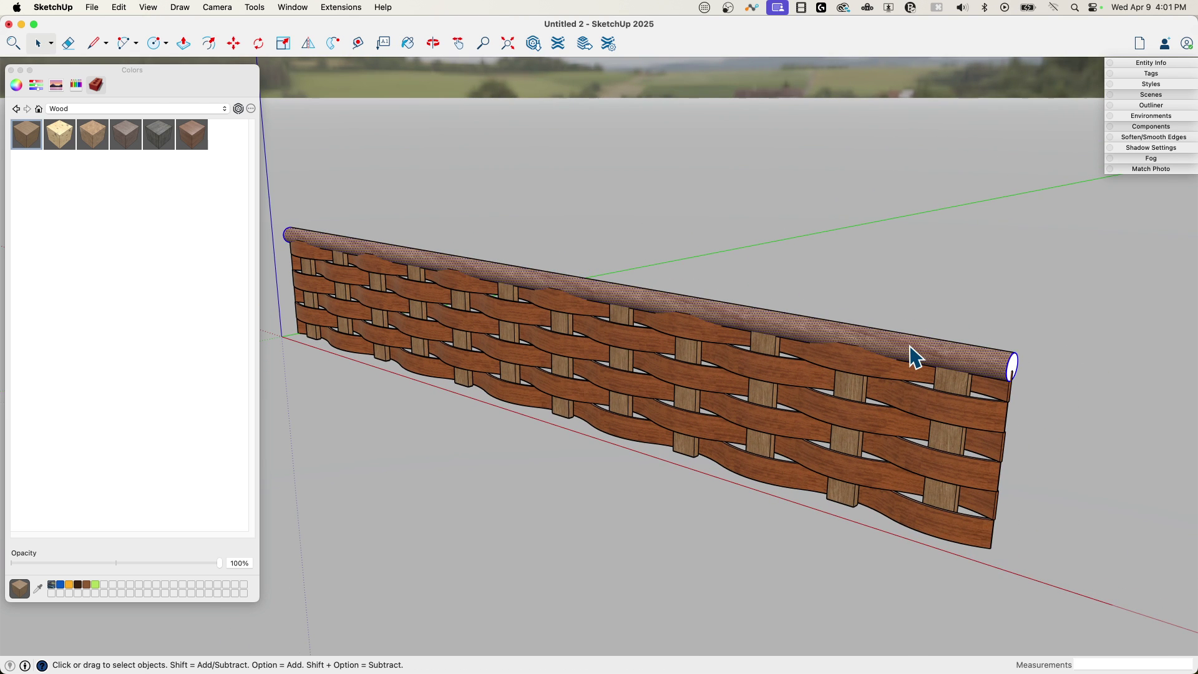
{"action": "left_click", "coordinate": [912, 357]}
{"action": "right_click", "coordinate": [913, 357]}
{"action": "left_click", "coordinate": [954, 455]}
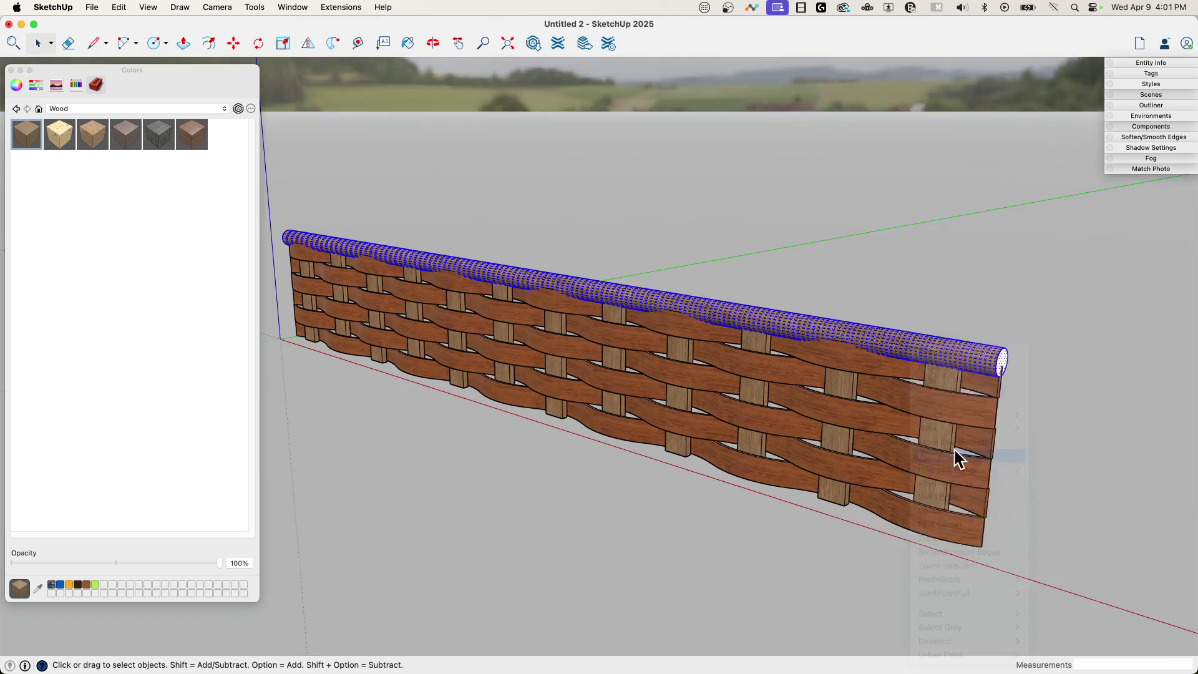
Step: Move the rail group straight up about 1 5/8" so it rests on top of the slats
{"action": "scroll", "coordinate": [885, 321], "scroll_direction": "up", "scroll_amount": 10}
{"action": "key", "text": "m"}
{"action": "scroll", "coordinate": [754, 359], "scroll_direction": "up", "scroll_amount": 2}
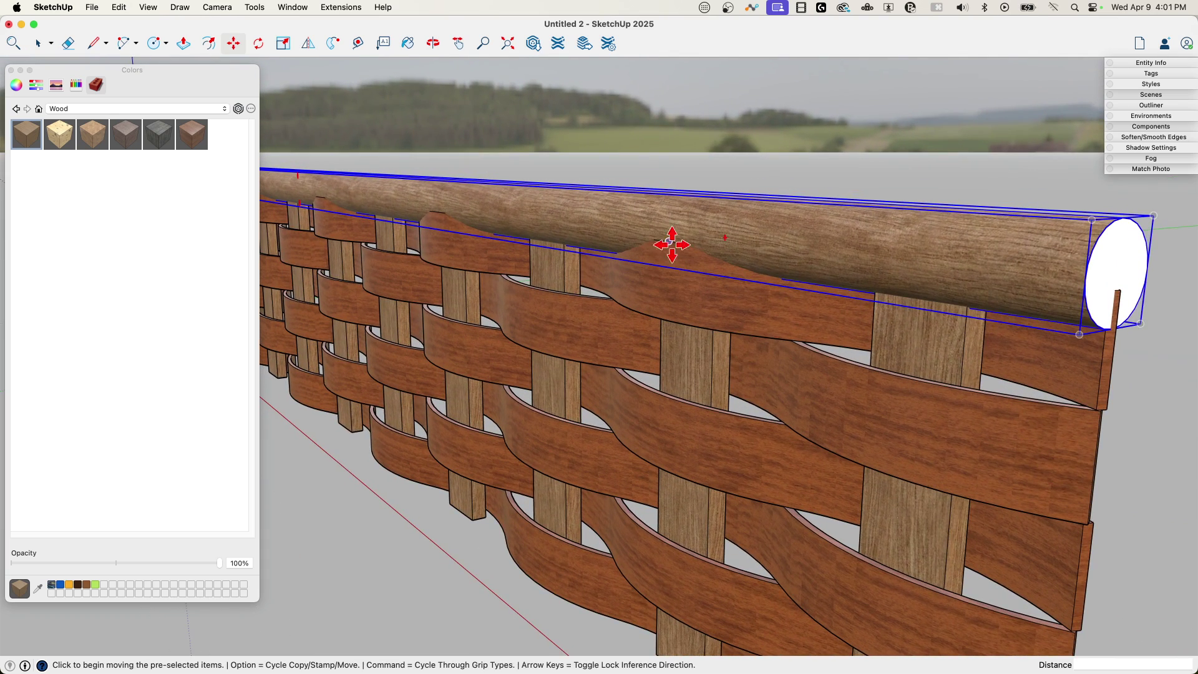
{"action": "left_click", "coordinate": [806, 251]}
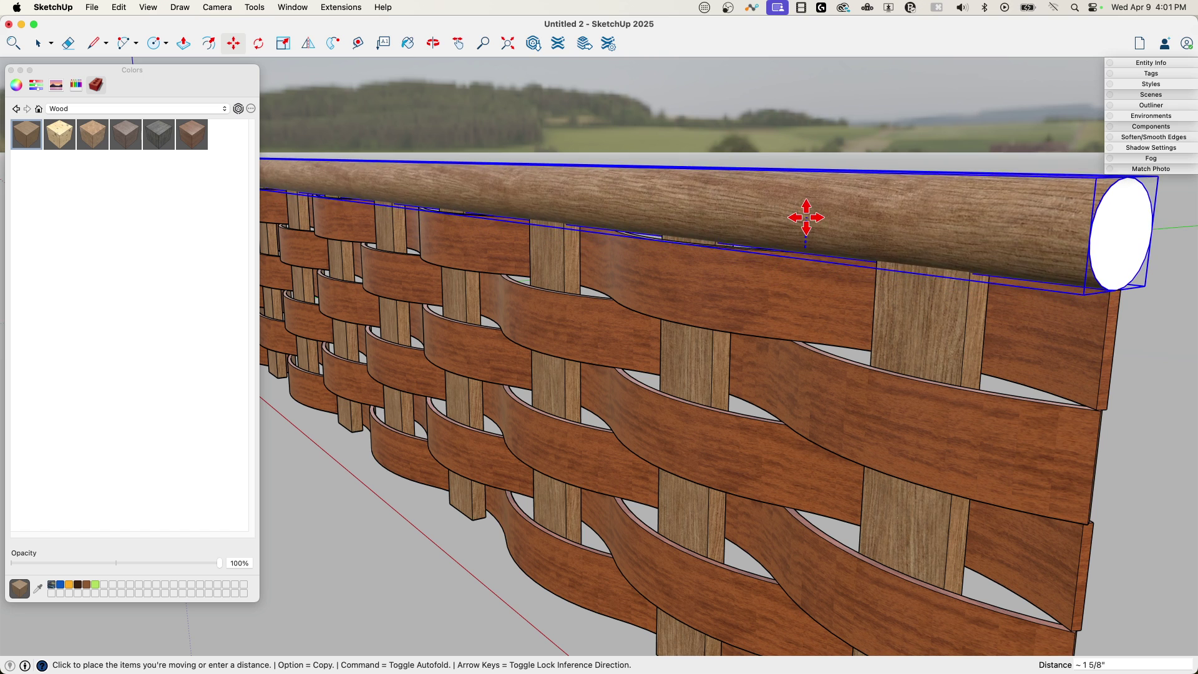
{"action": "left_click", "coordinate": [806, 217]}
{"action": "key", "text": "space"}
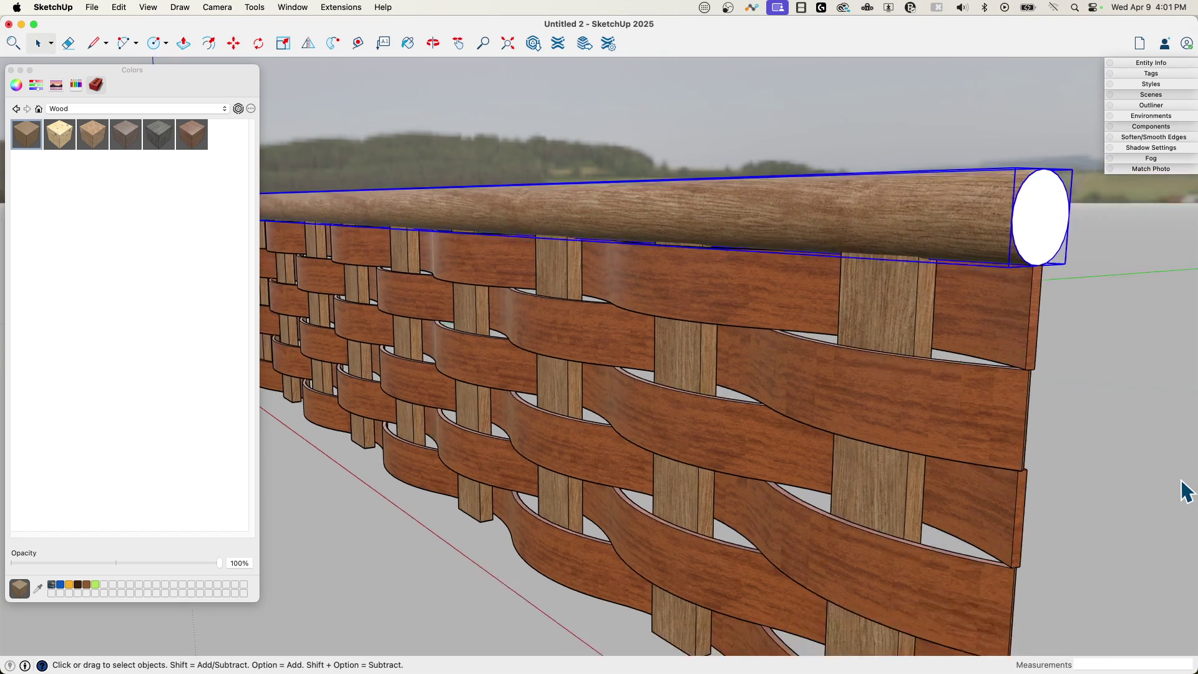
Step: Select all boards, slats and the rail of the fence and combine them into one group
{"action": "left_click", "coordinate": [1176, 482]}
{"action": "middle_click_drag", "start_coordinate": [1070, 502], "coordinate": [302, 274]}
{"action": "left_click_drag", "start_coordinate": [315, 225], "coordinate": [1115, 508]}
{"action": "right_click", "coordinate": [810, 377]}
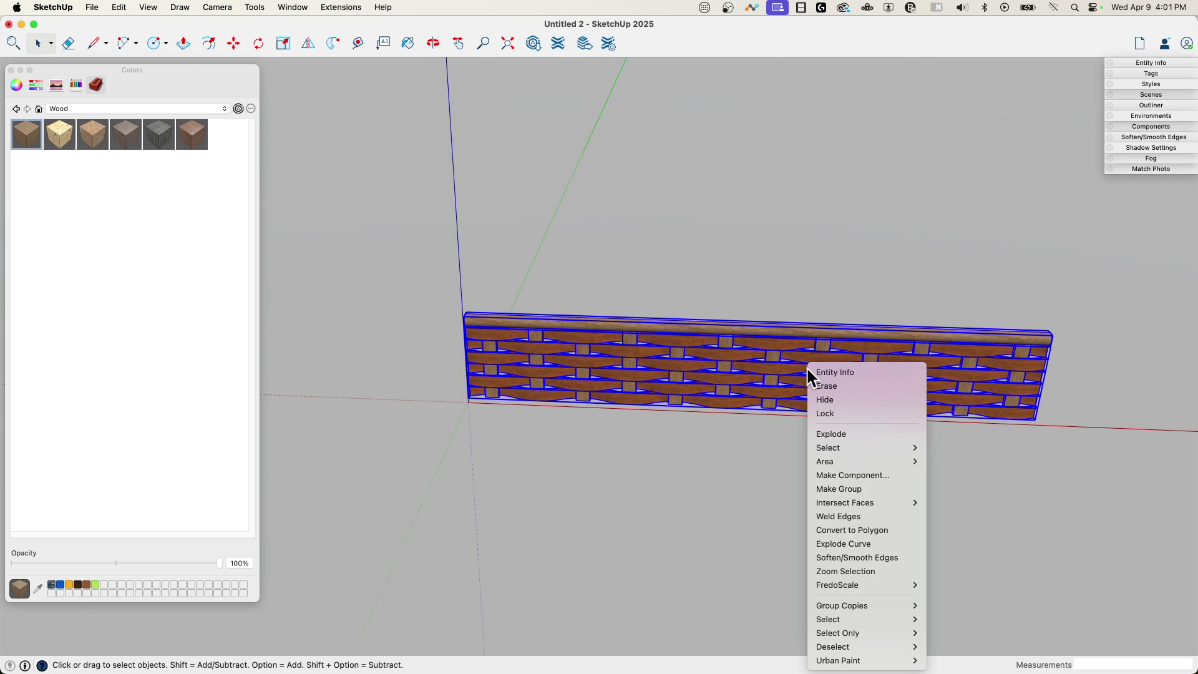
{"action": "left_click", "coordinate": [851, 489]}
Step: Deselect the fence group and close the Colors window
{"action": "middle_click_drag", "start_coordinate": [713, 465], "coordinate": [552, 216]}
{"action": "left_click", "coordinate": [605, 227]}
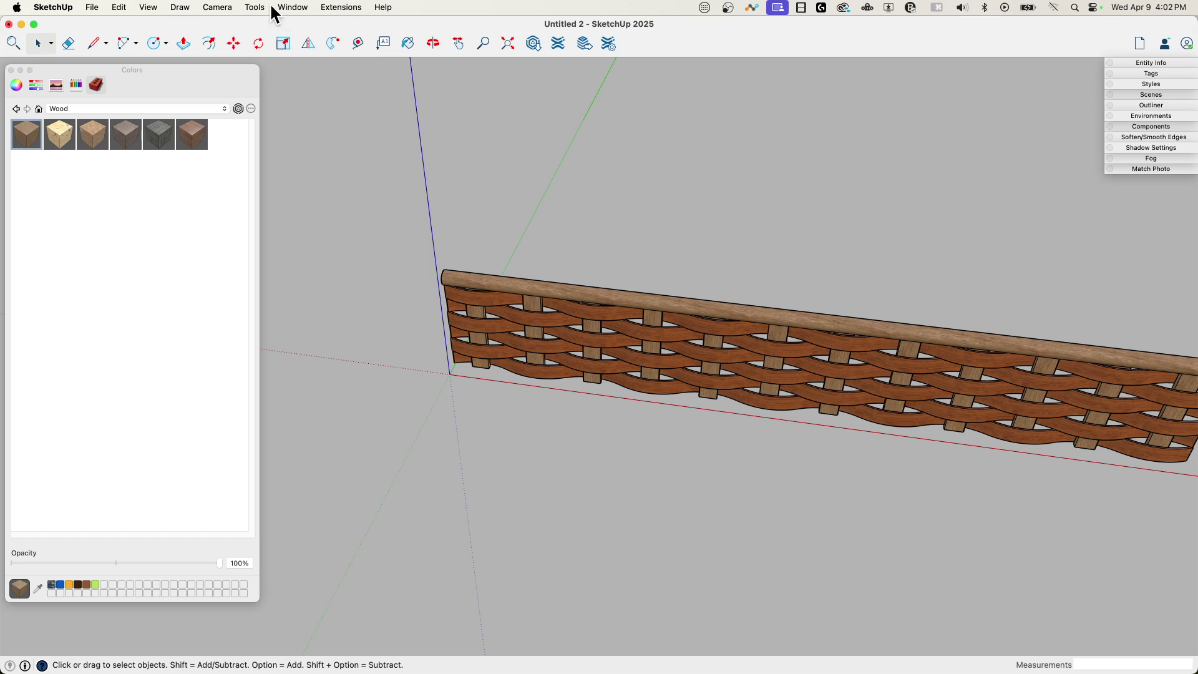
{"action": "key", "text": "F11"}
{"action": "left_click", "coordinate": [318, 100]}
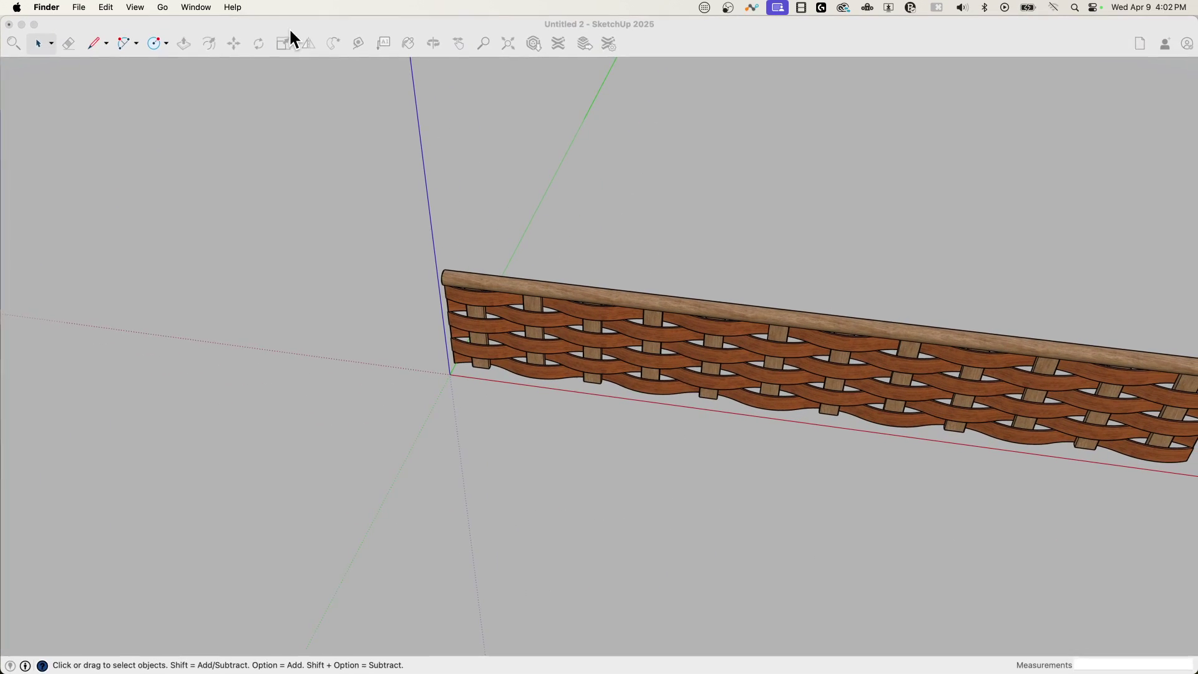
{"action": "left_click", "coordinate": [188, 63]}
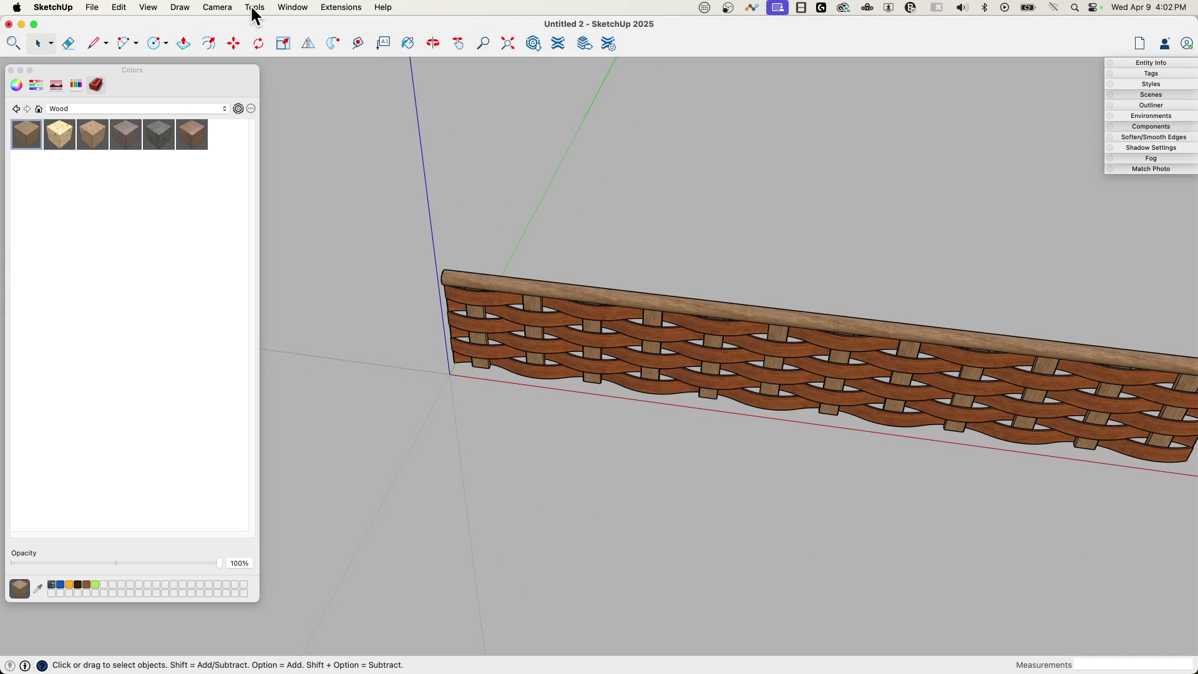
{"action": "left_click", "coordinate": [10, 71]}
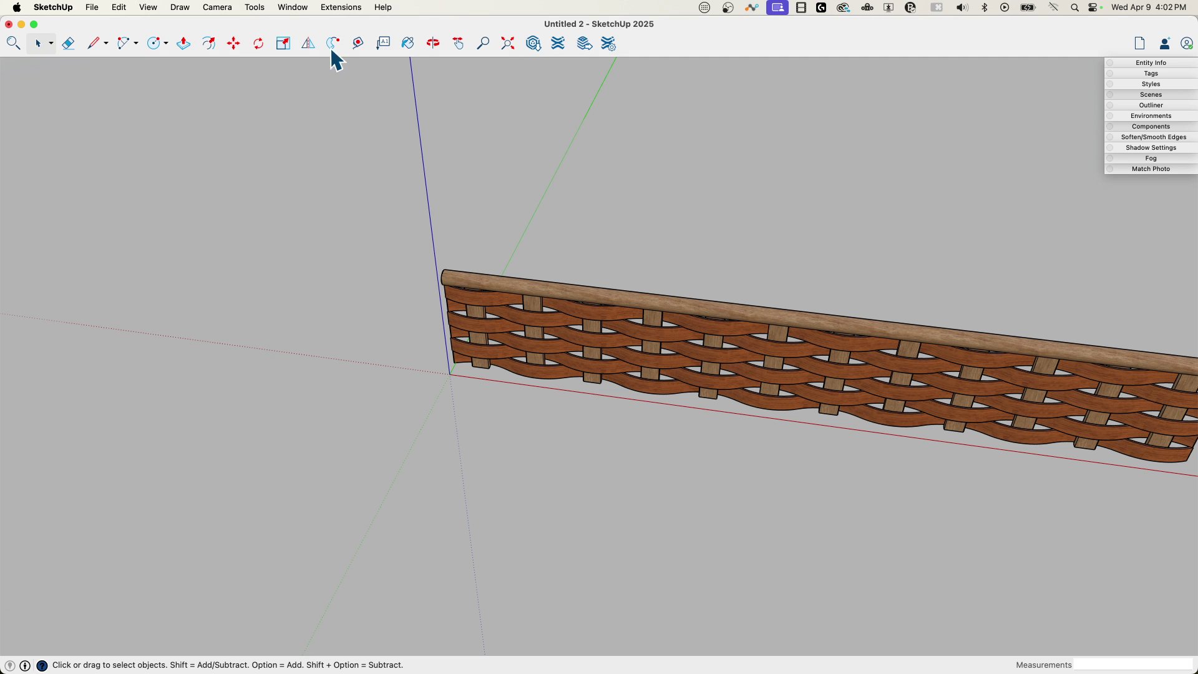
{"action": "scroll", "coordinate": [629, 193], "scroll_direction": "down", "scroll_amount": 3}
{"action": "scroll", "coordinate": [557, 179], "scroll_direction": "up", "scroll_amount": 2}
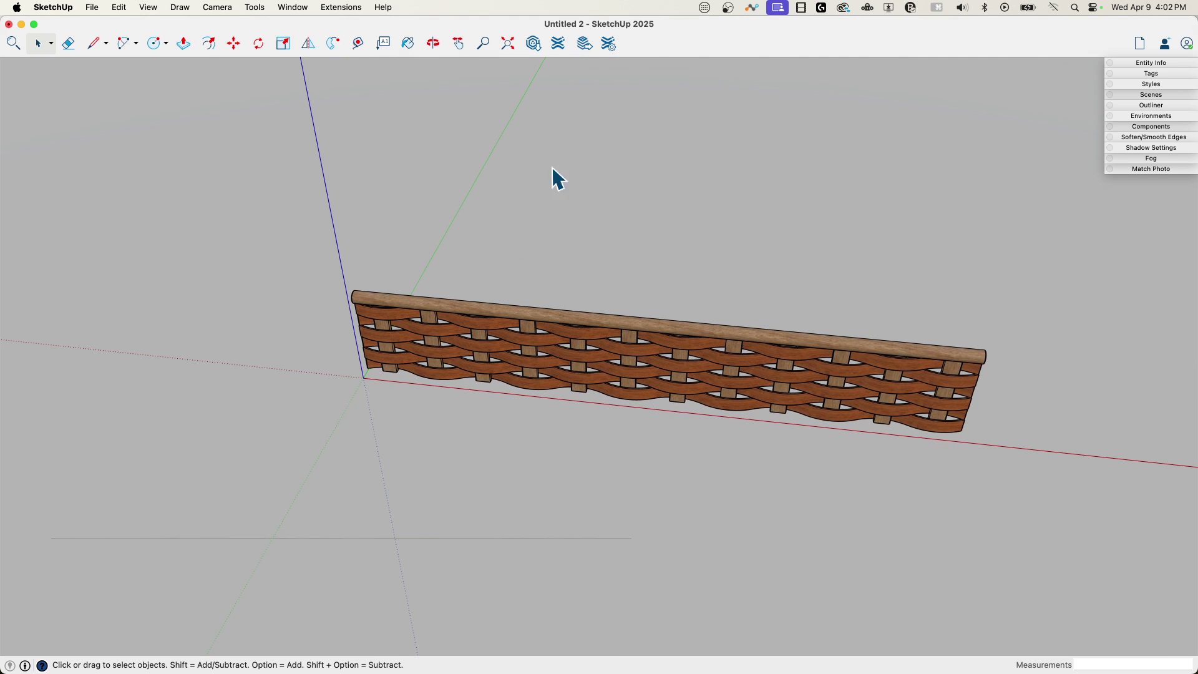
Step: Select the fence group and bend it 360° into a closed ring with TrueBend
{"action": "left_click", "coordinate": [285, 9]}
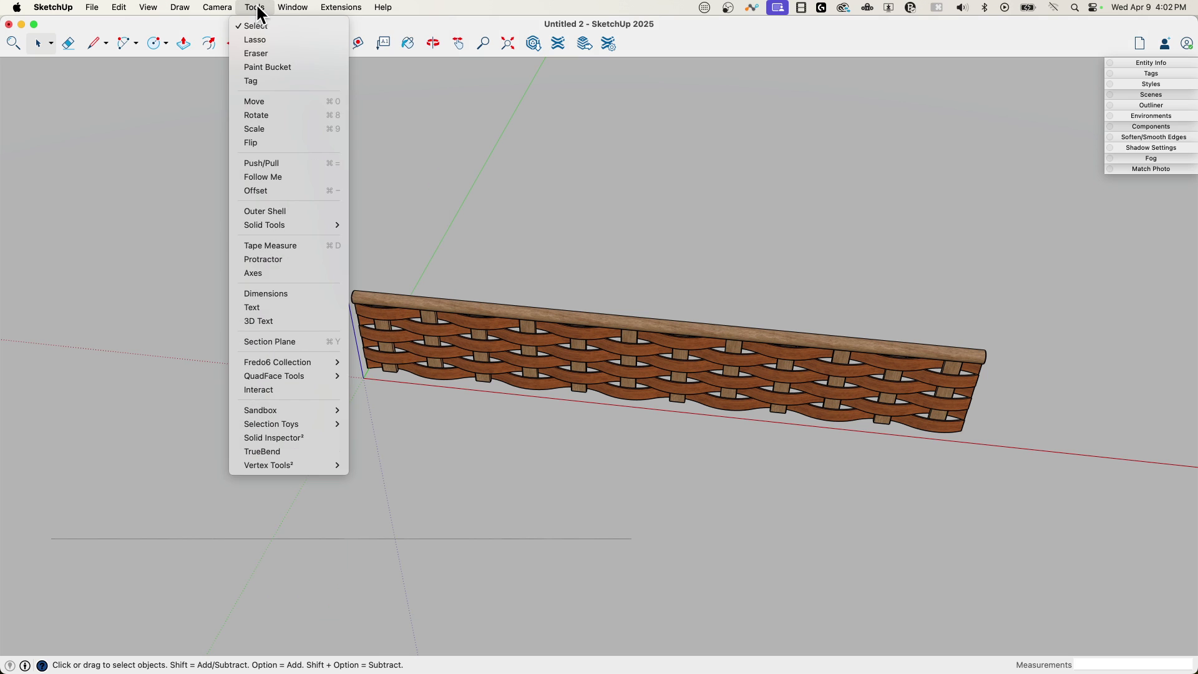
{"action": "left_click", "coordinate": [263, 451]}
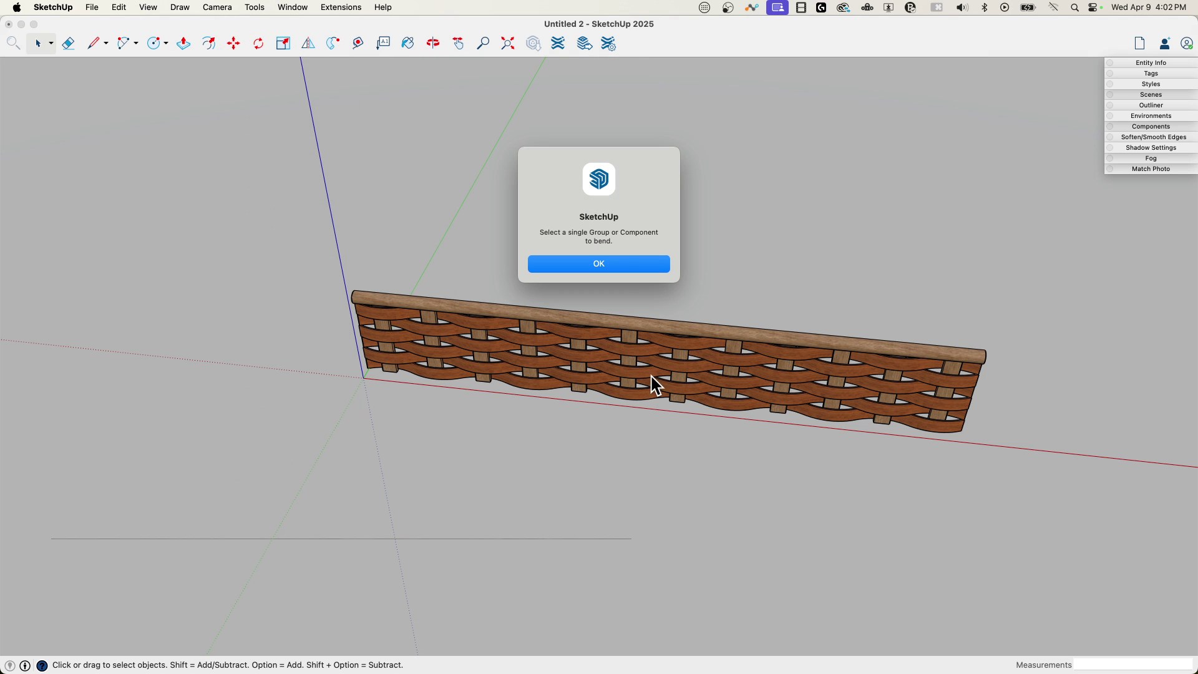
{"action": "left_click", "coordinate": [610, 270]}
{"action": "left_click", "coordinate": [625, 373]}
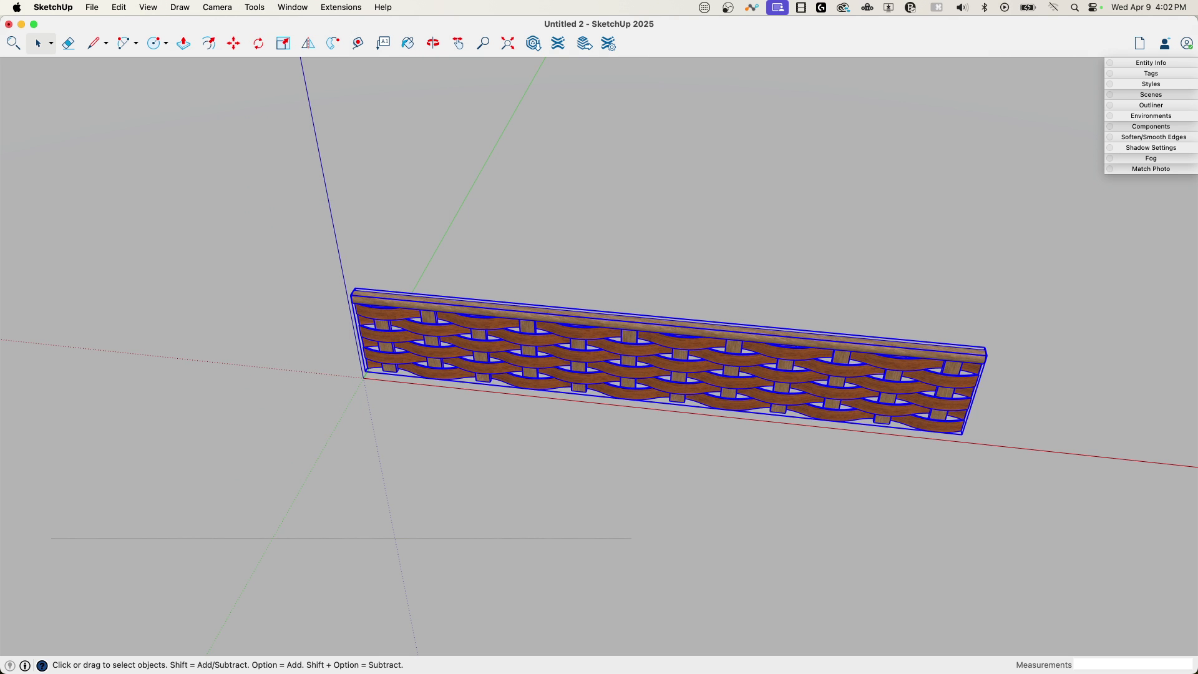
{"action": "left_click", "coordinate": [256, 10]}
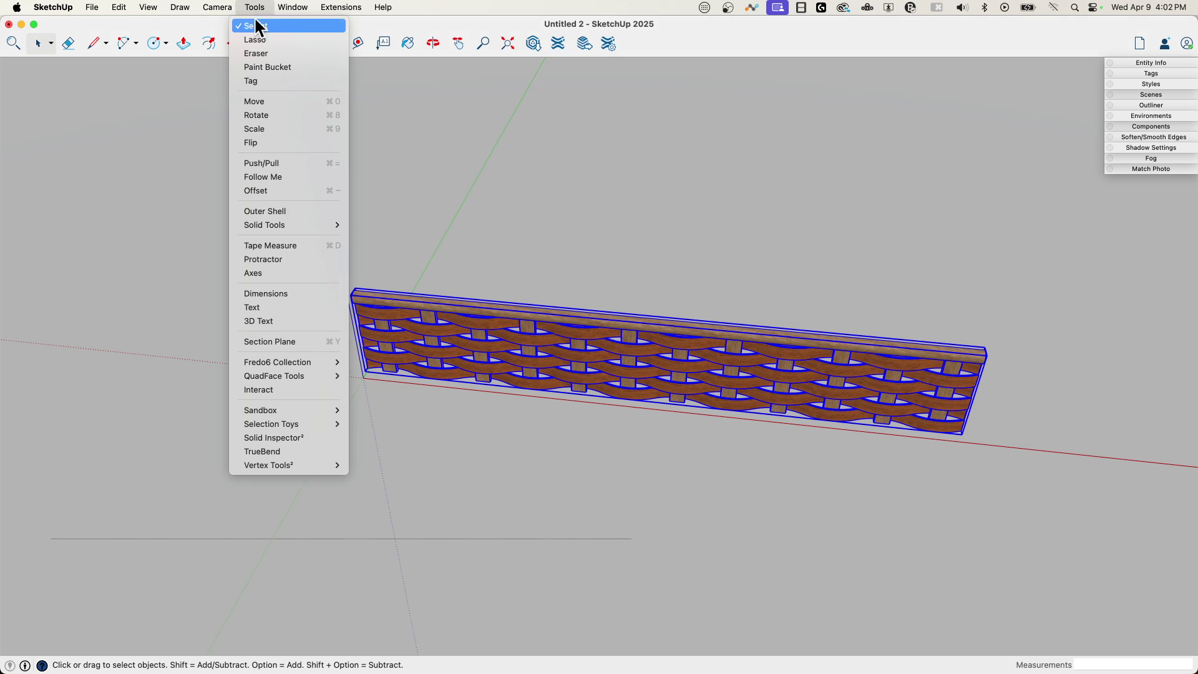
{"action": "left_click", "coordinate": [284, 453]}
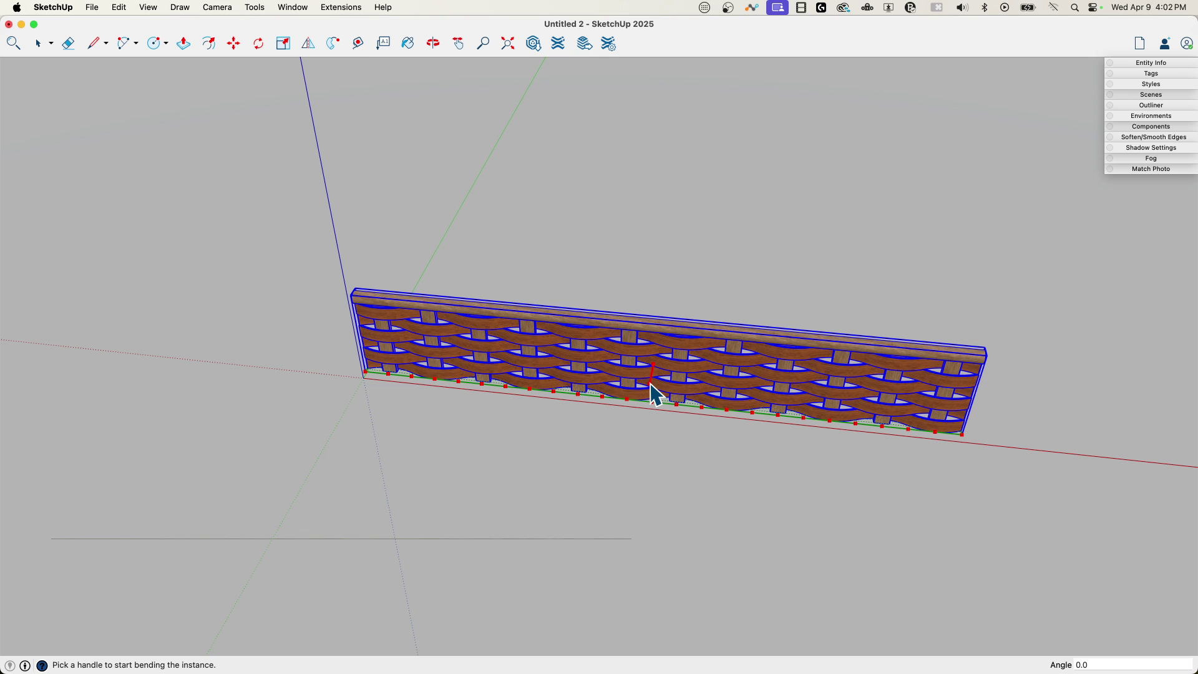
{"action": "left_click_drag", "start_coordinate": [646, 398], "coordinate": [587, 572]}
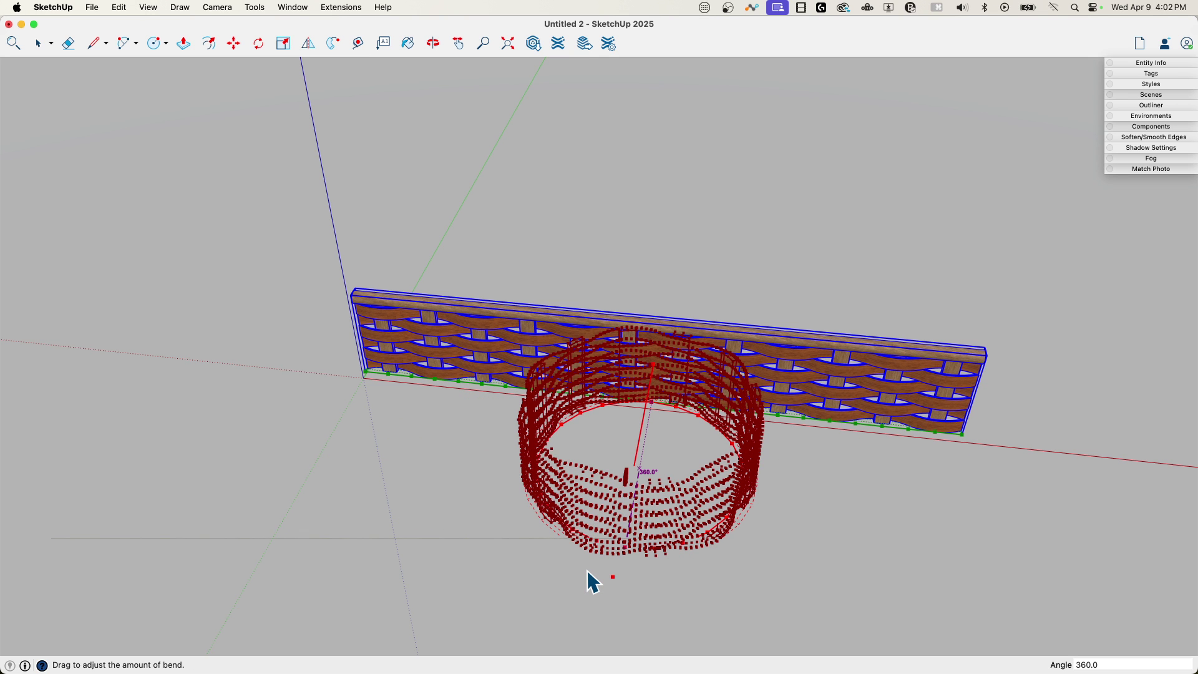
{"action": "key", "text": "space"}
{"action": "mouse_move", "coordinate": [778, 225]}
{"action": "middle_mouse_down"}
{"action": "mouse_move", "coordinate": [878, 332]}
{"action": "mouse_move", "coordinate": [859, 367]}
{"action": "mouse_move", "coordinate": [861, 350]}
{"action": "mouse_move", "coordinate": [685, 460]}
{"action": "mouse_move", "coordinate": [503, 423]}
{"action": "mouse_move", "coordinate": [836, 342]}
{"action": "mouse_move", "coordinate": [637, 393]}
{"action": "mouse_move", "coordinate": [682, 410]}
{"action": "mouse_move", "coordinate": [768, 238]}
{"action": "middle_mouse_up"}
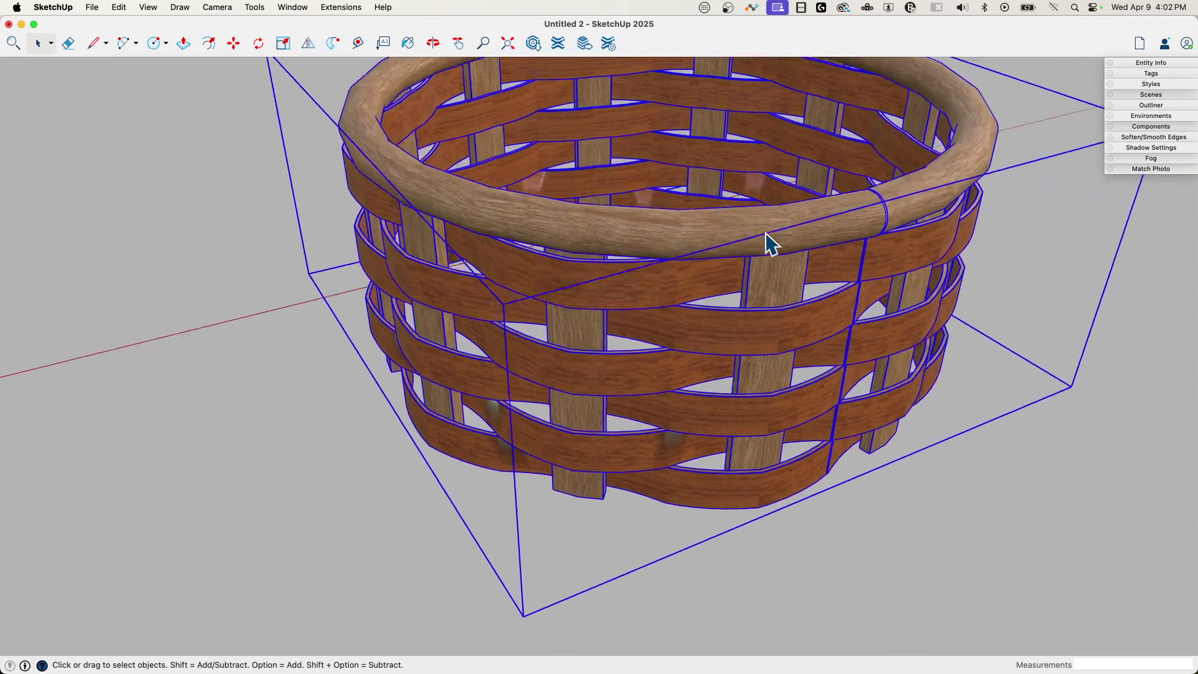
Step: Copy the woven ring to the other side of the origin, roughly along the red axis
{"action": "scroll", "coordinate": [811, 380], "scroll_direction": "down", "scroll_amount": 3}
{"action": "middle_click_drag", "start_coordinate": [811, 380], "coordinate": [660, 403]}
{"action": "key", "text": "m"}
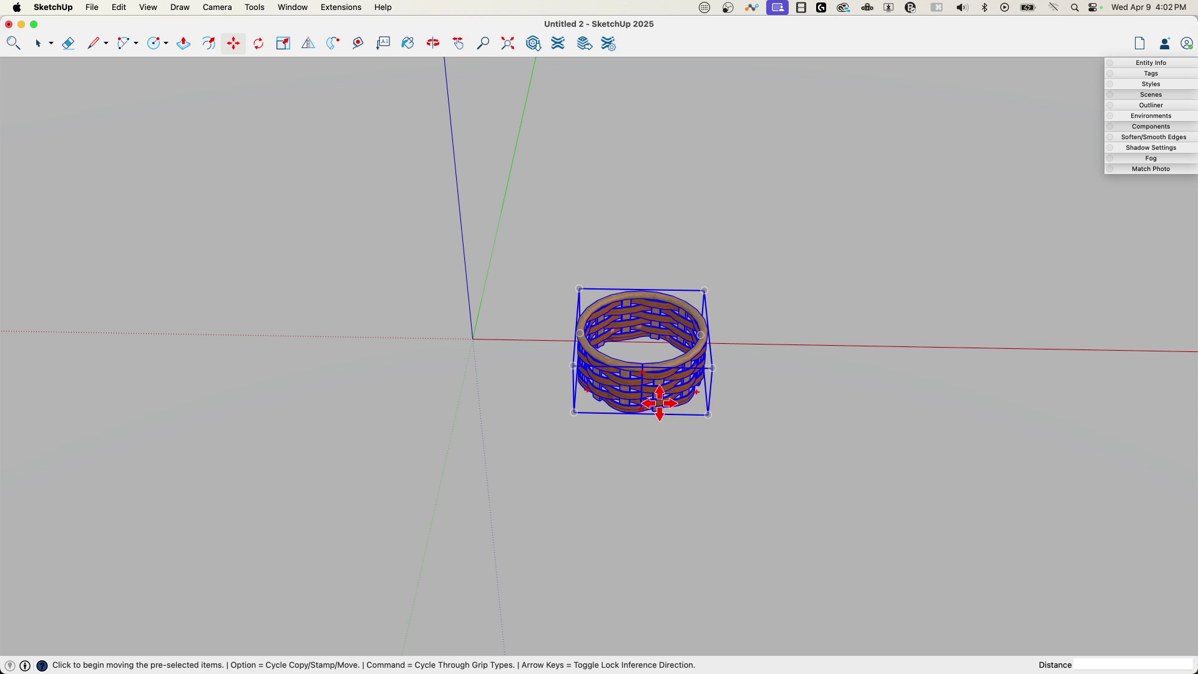
{"action": "left_click", "coordinate": [660, 403]}
{"action": "key", "text": "alt"}
{"action": "left_click", "coordinate": [284, 350]}
{"action": "key", "text": "space"}
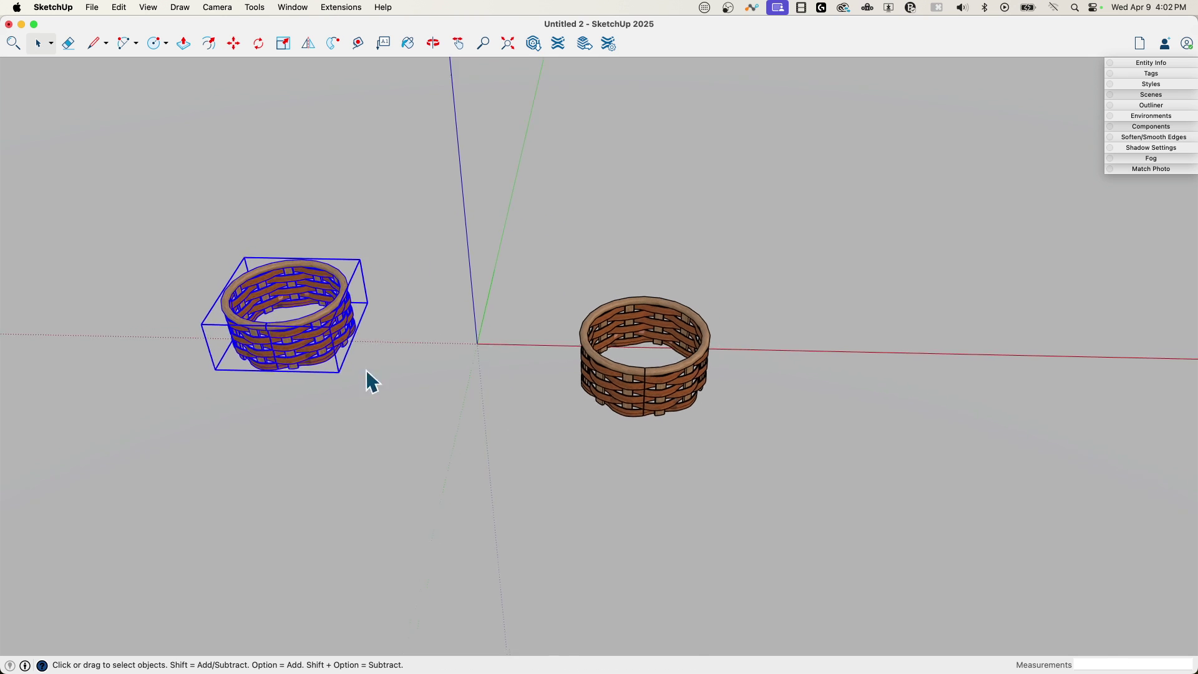
Step: Delete the copied woven ring beyond the origin
{"action": "middle_click_drag", "start_coordinate": [372, 382], "coordinate": [674, 378]}
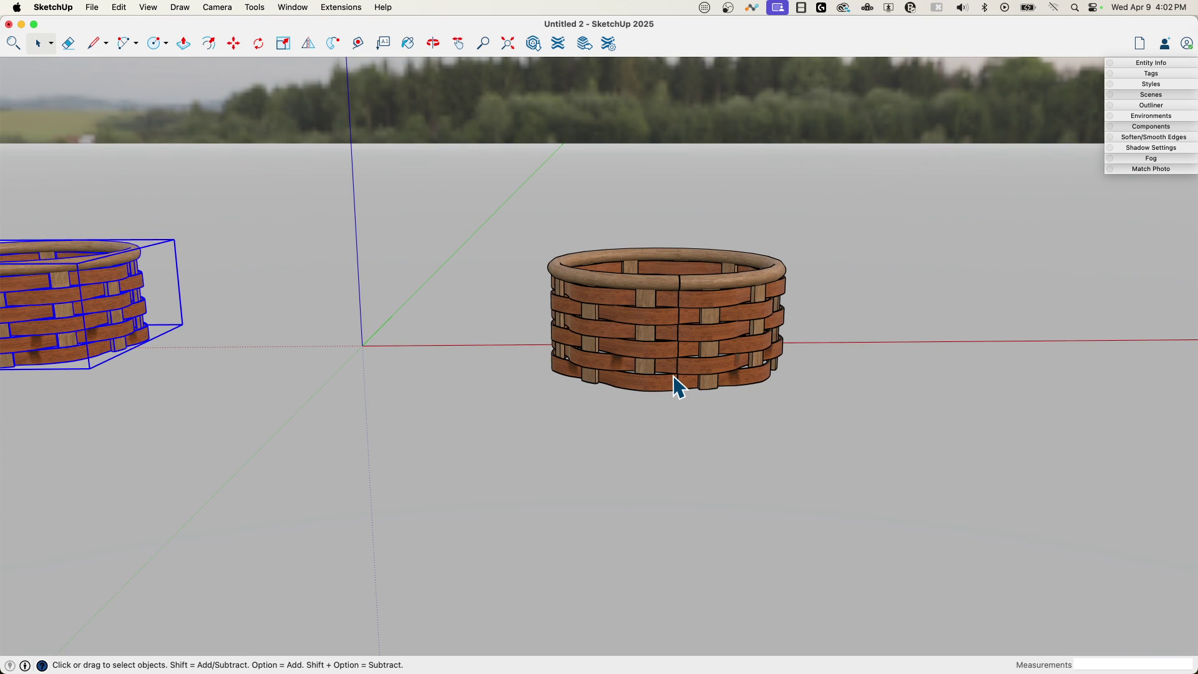
{"action": "left_click", "coordinate": [680, 379]}
{"action": "left_click", "coordinate": [82, 339]}
{"action": "key", "text": "Delete"}
{"action": "middle_click_drag", "start_coordinate": [374, 455], "coordinate": [415, 343]}
{"action": "mouse_move", "coordinate": [696, 343]}
{"action": "middle_mouse_down"}
{"action": "mouse_move", "coordinate": [676, 318]}
{"action": "mouse_move", "coordinate": [689, 365]}
{"action": "middle_mouse_up"}
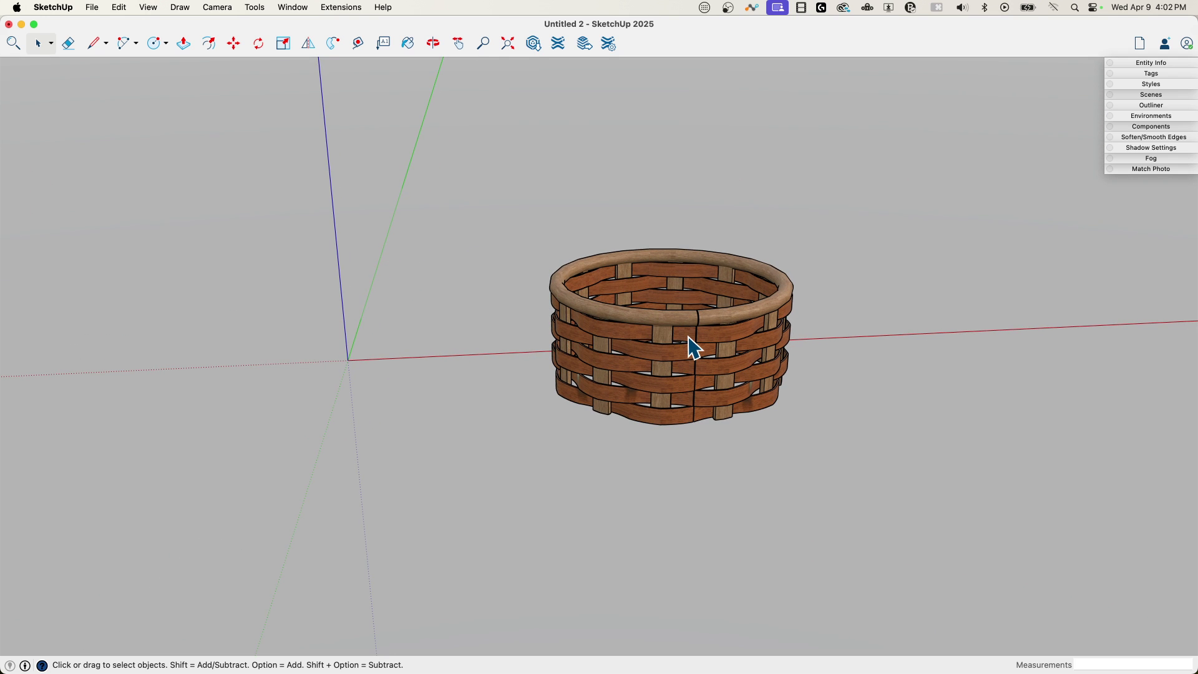
Step: Undo the ring's deletion, its copy and the 360° bend of the fence
{"action": "key", "text": "super+z"}
{"action": "key", "text": "super+z"}
{"action": "key", "text": "super+z"}
Step: Tilt the straight fence group by -5° about the red axis with the Move tool's rotation grip
{"action": "middle_click_drag", "start_coordinate": [670, 359], "coordinate": [712, 443]}
{"action": "left_click", "coordinate": [677, 343]}
{"action": "key", "text": "m"}
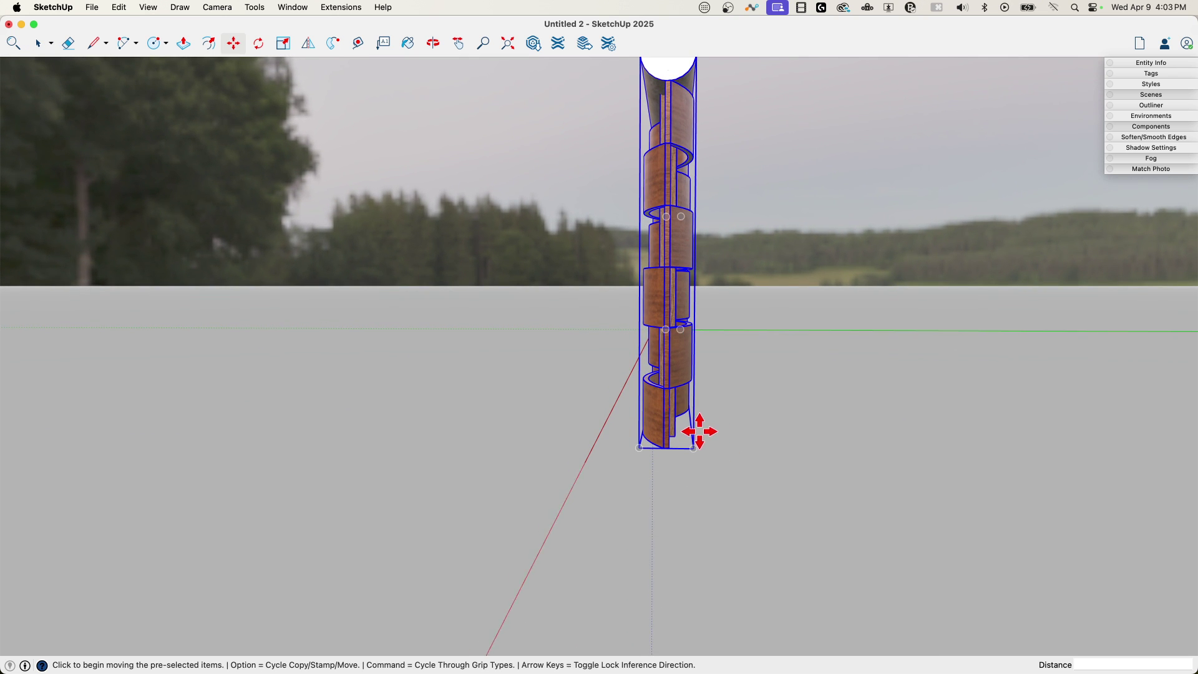
{"action": "left_click", "coordinate": [690, 237]}
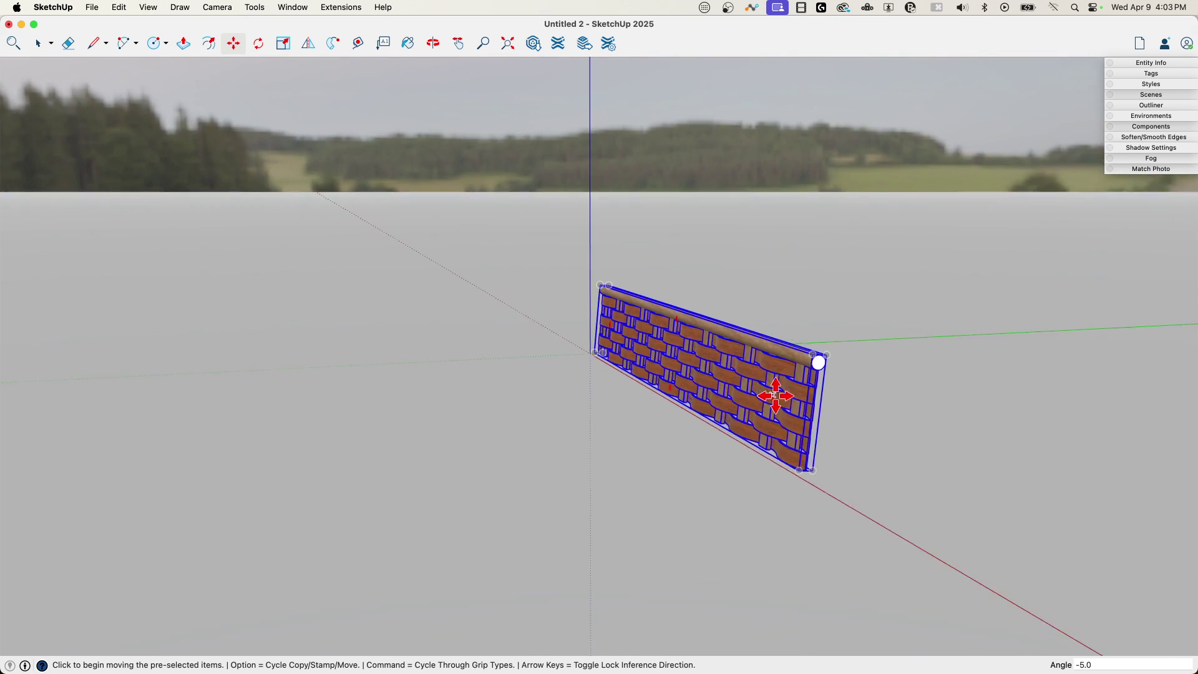
{"action": "key", "text": "space"}
Step: Bend the tilted fence group 360° with TrueBend into a closed basket with sloping sides
{"action": "left_click", "coordinate": [256, 8]}
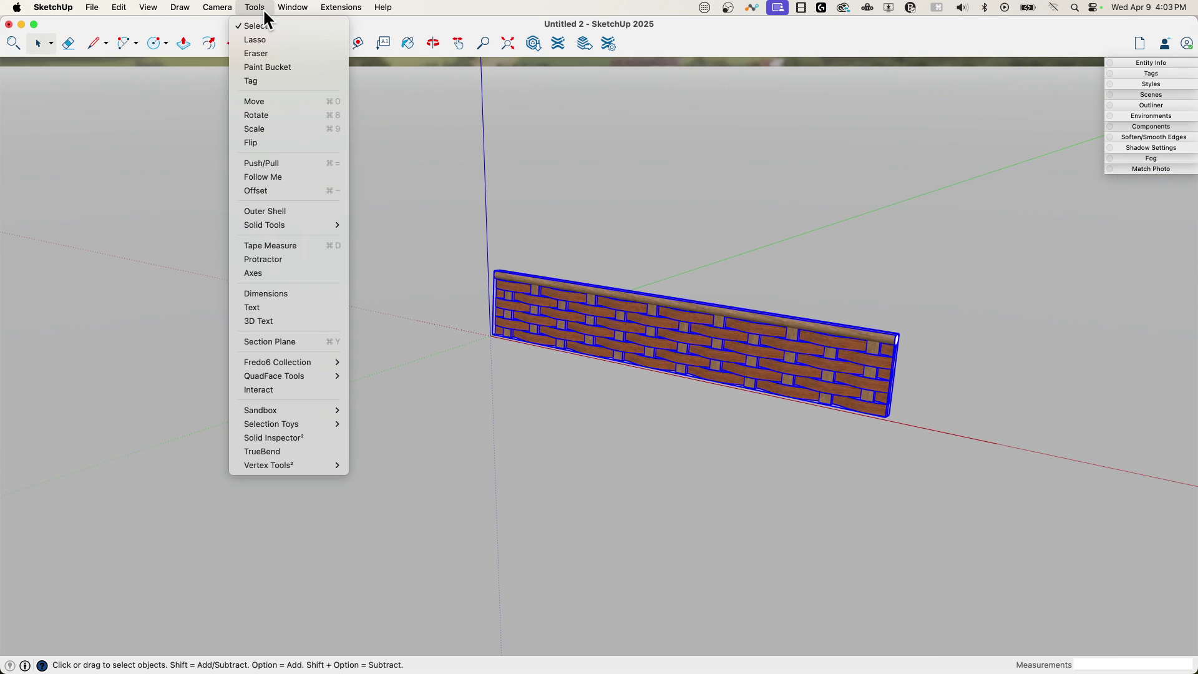
{"action": "mouse_move", "coordinate": [311, 426]}
{"action": "left_click", "coordinate": [309, 451]}
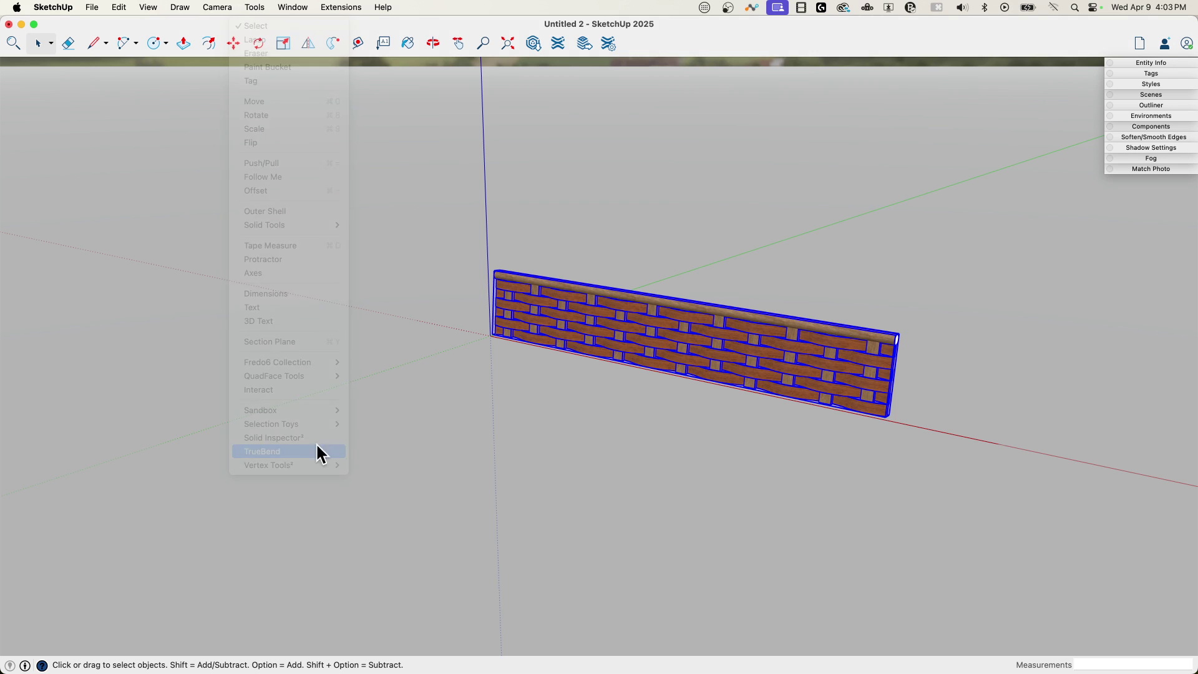
{"action": "left_click_drag", "start_coordinate": [649, 340], "coordinate": [494, 394]}
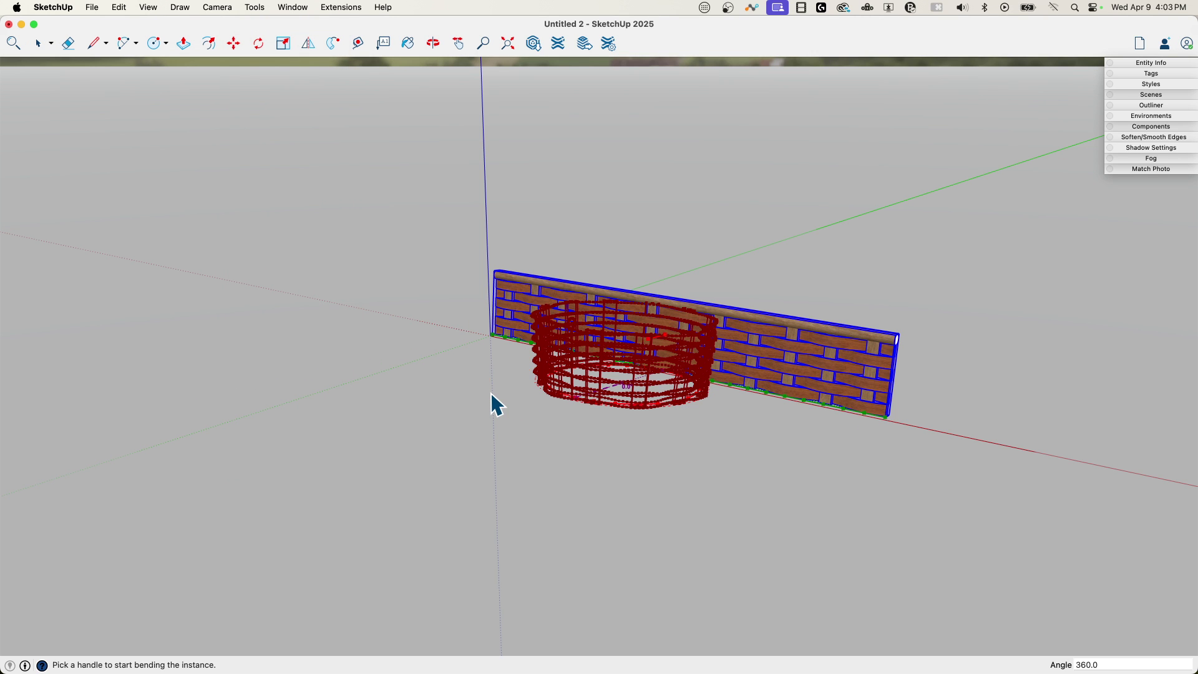
{"action": "key", "text": "Return"}
{"action": "middle_click_drag", "start_coordinate": [811, 187], "coordinate": [773, 339]}
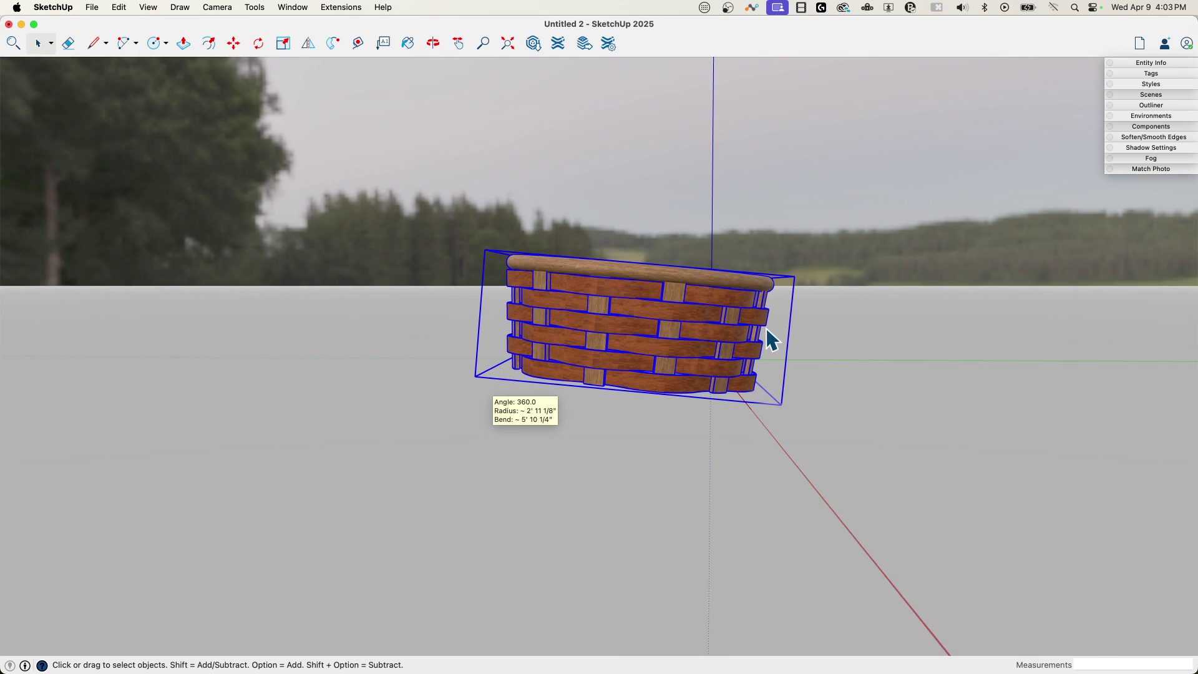
{"action": "middle_click_drag", "start_coordinate": [511, 362], "coordinate": [745, 223]}
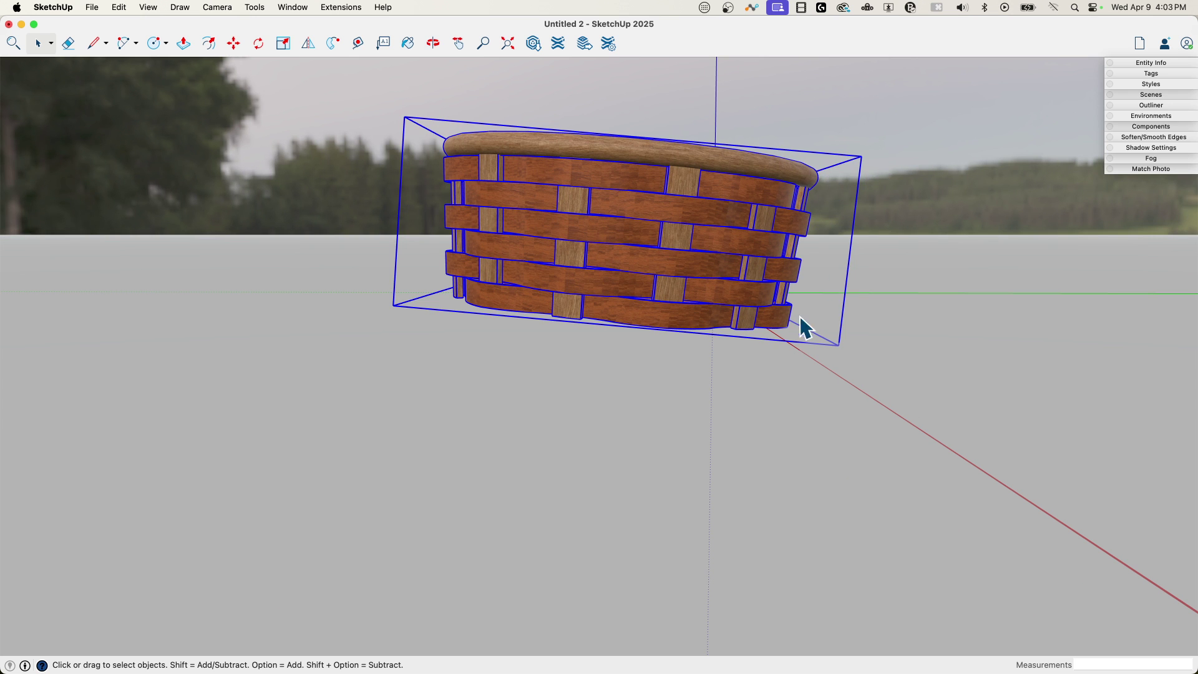
Step: Rotate the tilted basket about the red axis with the Move tool's rotation grip until its rim is level with the ground
{"action": "middle_click_drag", "start_coordinate": [580, 172], "coordinate": [731, 340]}
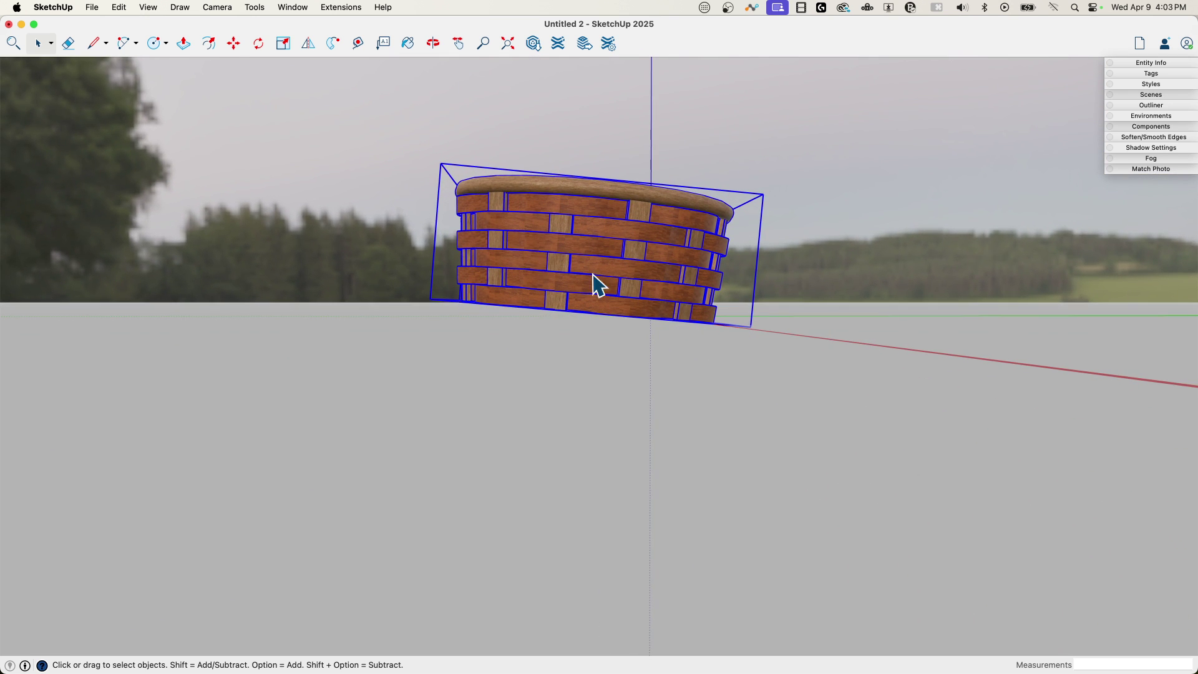
{"action": "middle_click_drag", "start_coordinate": [596, 286], "coordinate": [634, 281]}
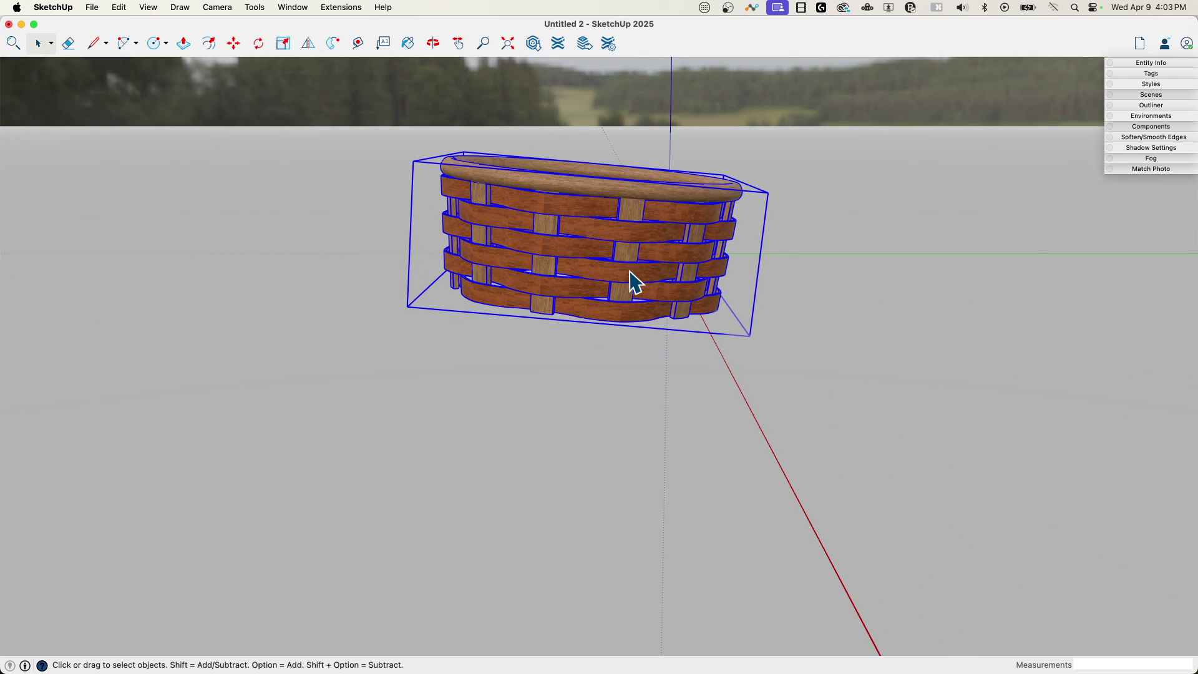
{"action": "key", "text": "m"}
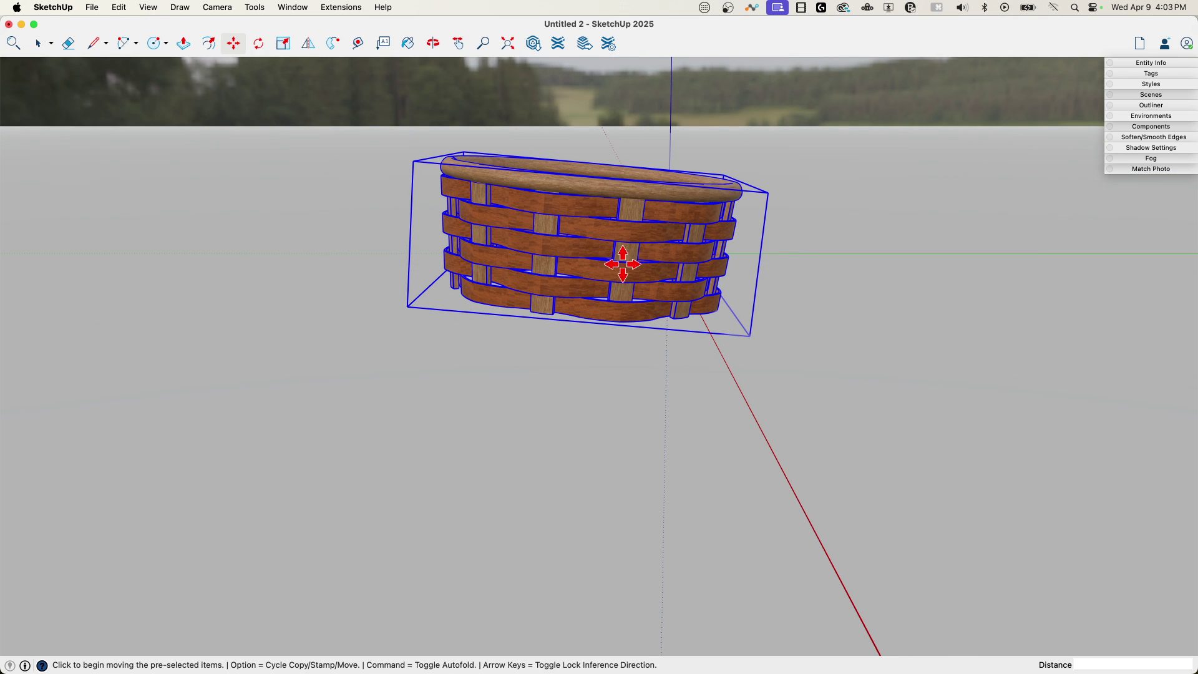
{"action": "left_click", "coordinate": [724, 261]}
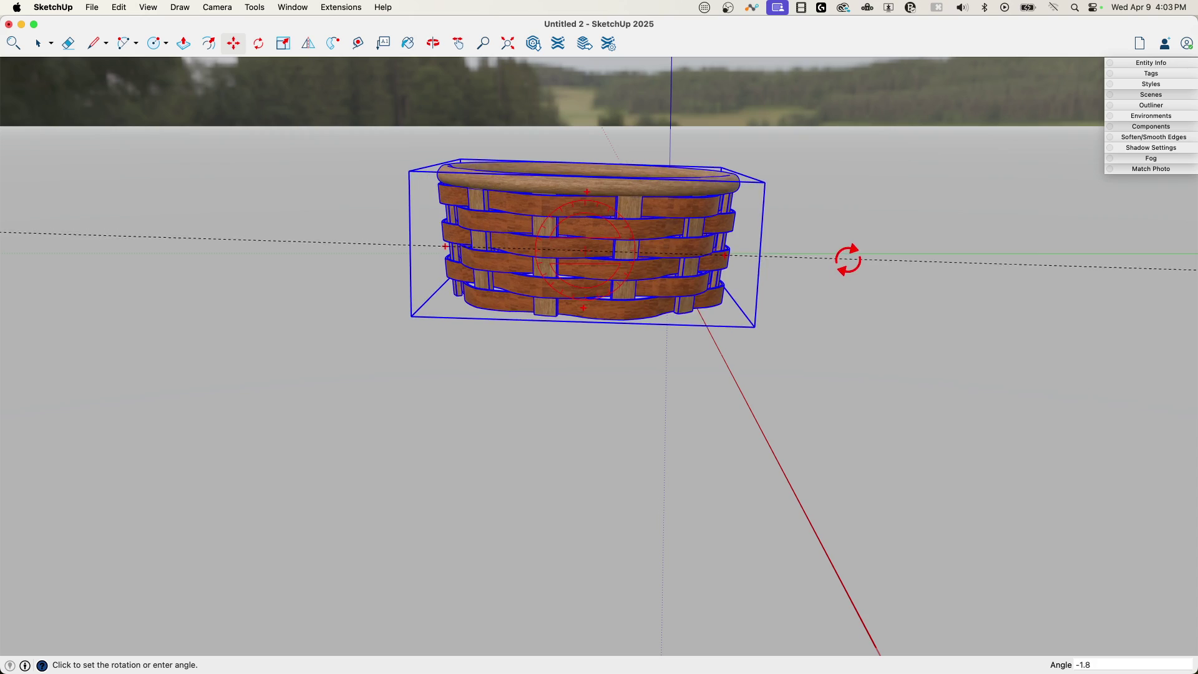
{"action": "left_click", "coordinate": [847, 256]}
{"action": "key", "text": "space"}
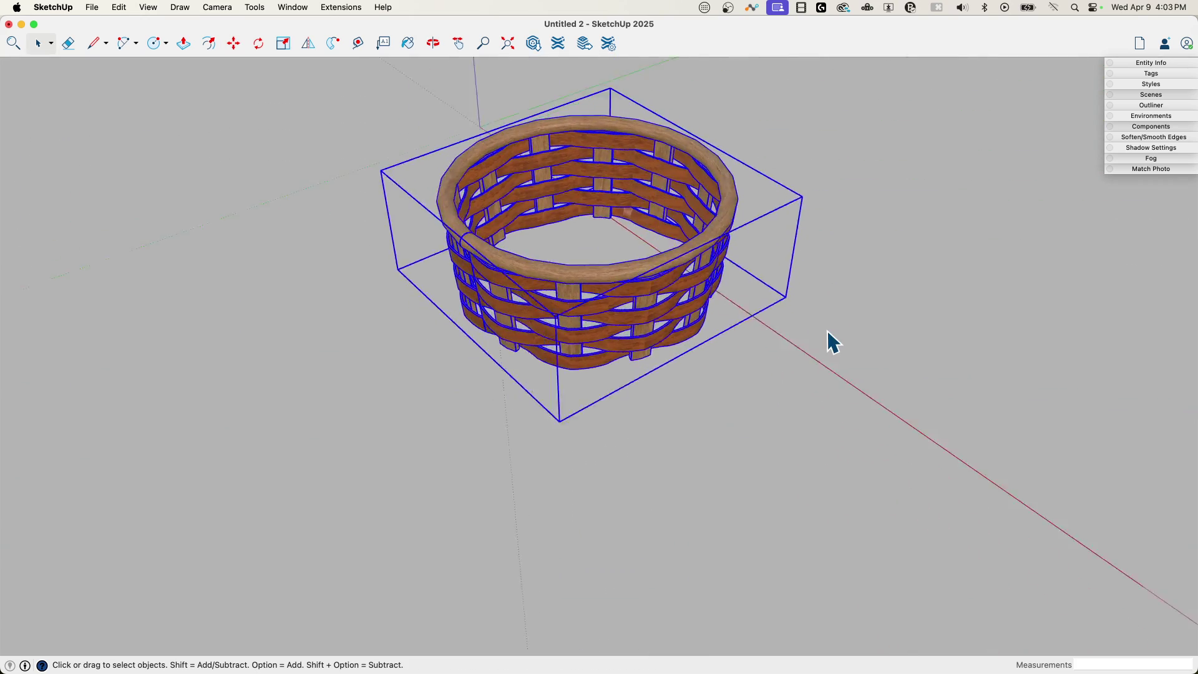
Step: Rotate the basket 180° about the blue axis with the Move tool's rotation grip to bring its seam to the opposite side
{"action": "middle_click_drag", "start_coordinate": [829, 331], "coordinate": [763, 288]}
{"action": "middle_click_drag", "start_coordinate": [561, 168], "coordinate": [671, 59]}
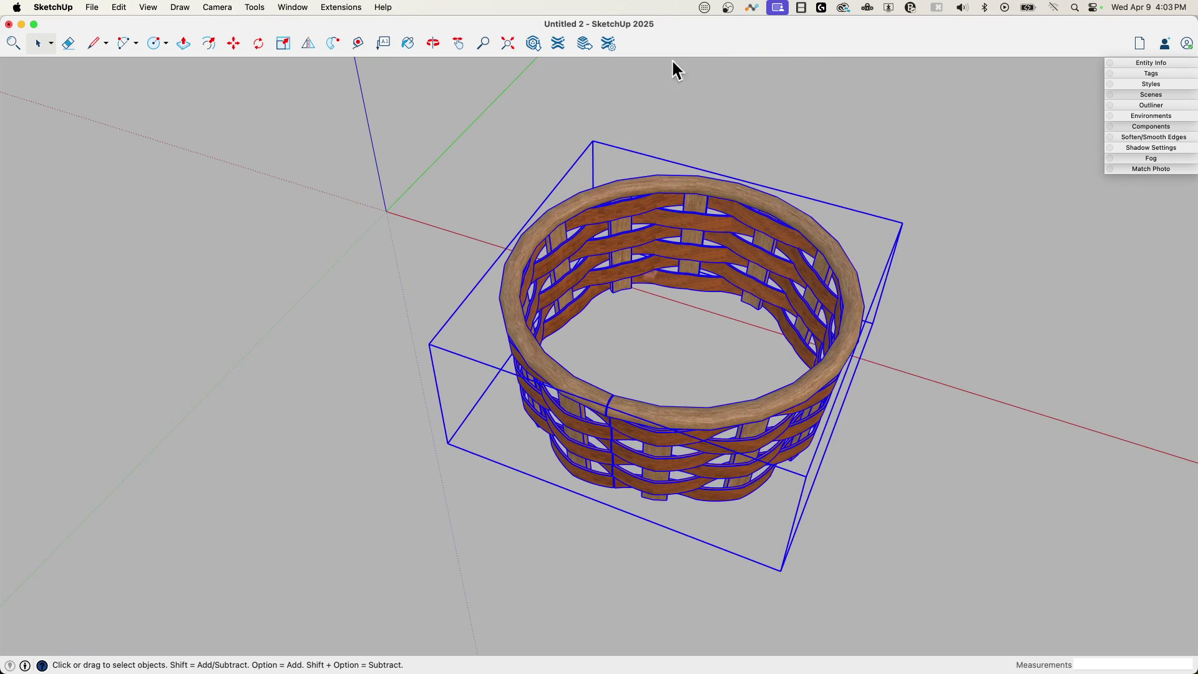
{"action": "middle_click_drag", "start_coordinate": [886, 363], "coordinate": [695, 312]}
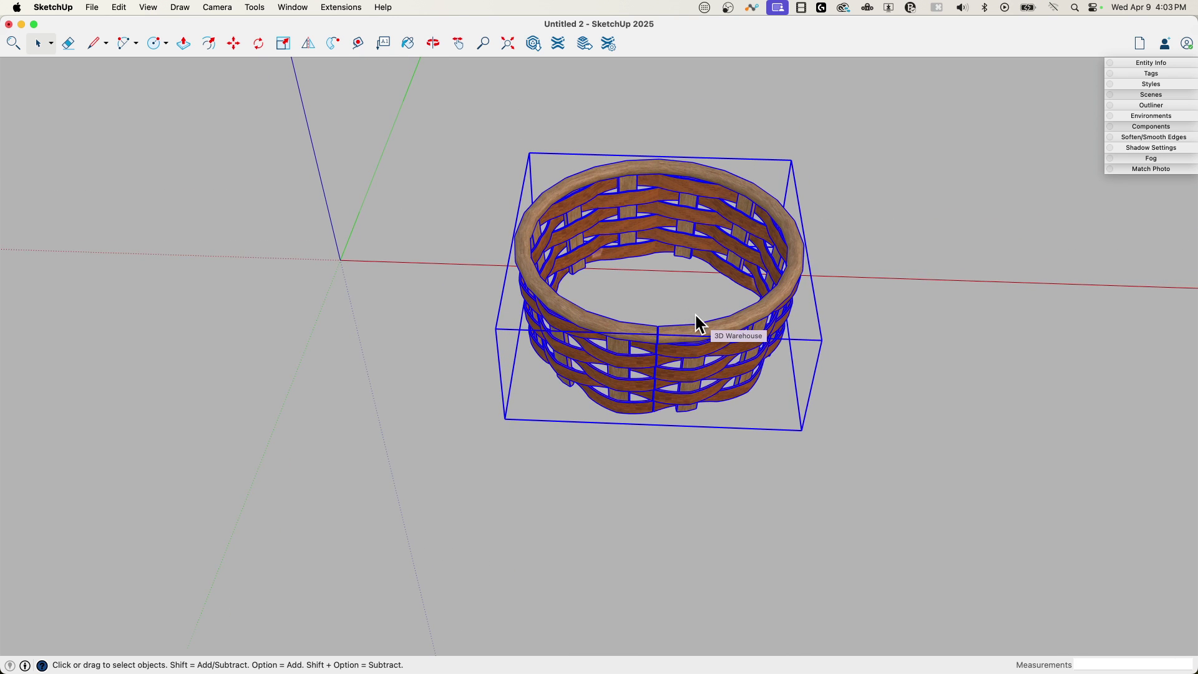
{"action": "key", "text": "m"}
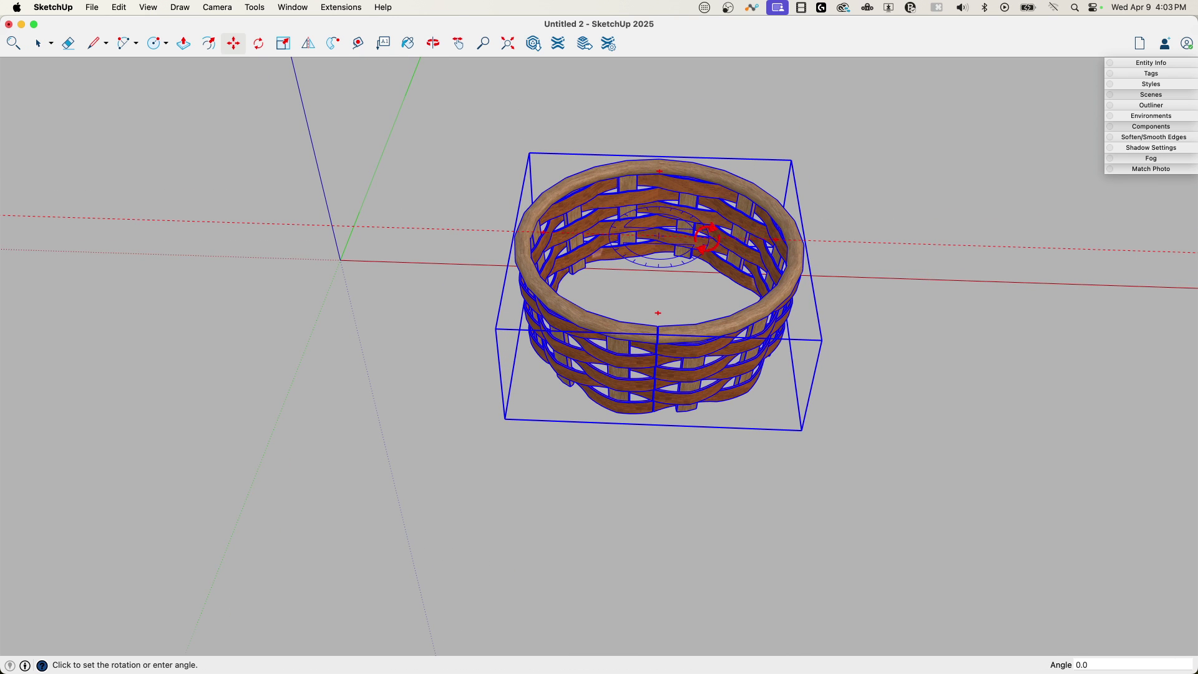
{"action": "left_click", "coordinate": [546, 235]}
{"action": "middle_click_drag", "start_coordinate": [718, 459], "coordinate": [698, 209]}
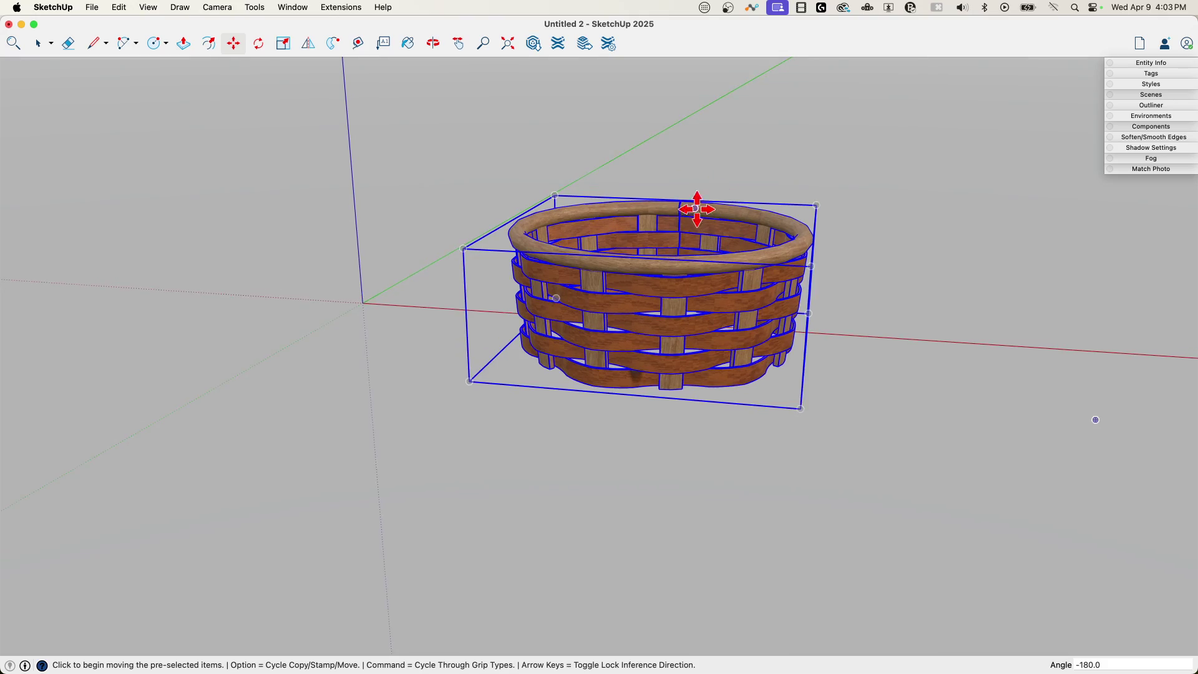
{"action": "scroll", "coordinate": [816, 260], "scroll_direction": "up", "scroll_amount": 10}
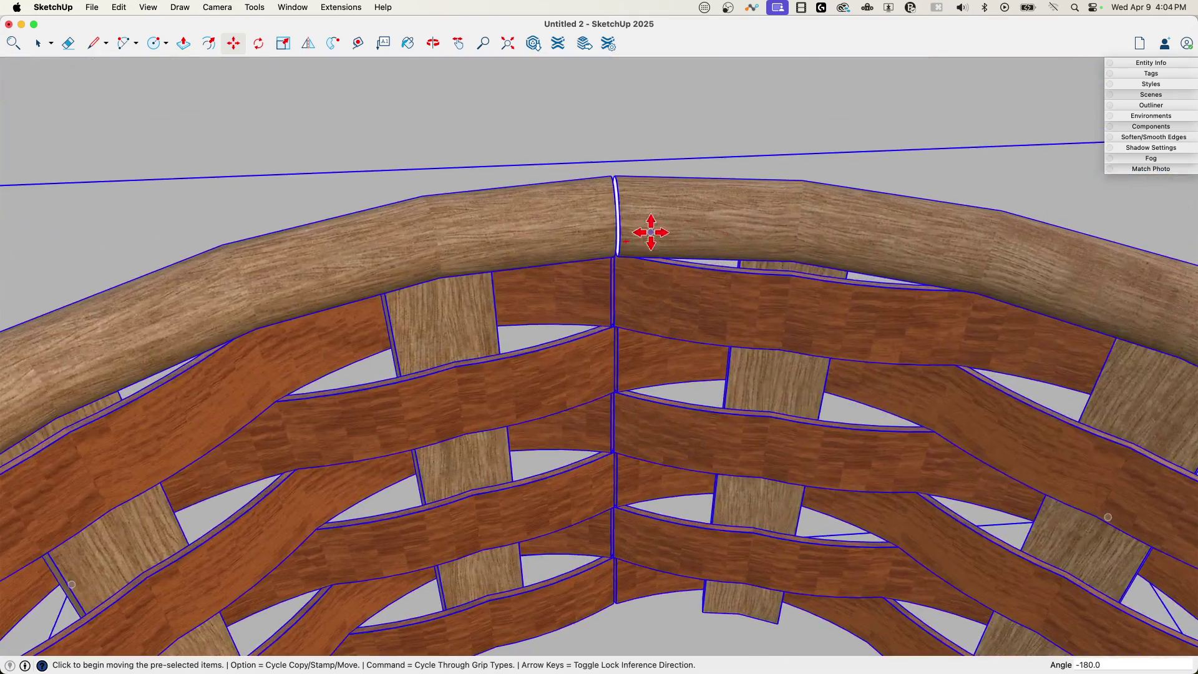
{"action": "scroll", "coordinate": [672, 235], "scroll_direction": "down", "scroll_amount": 10}
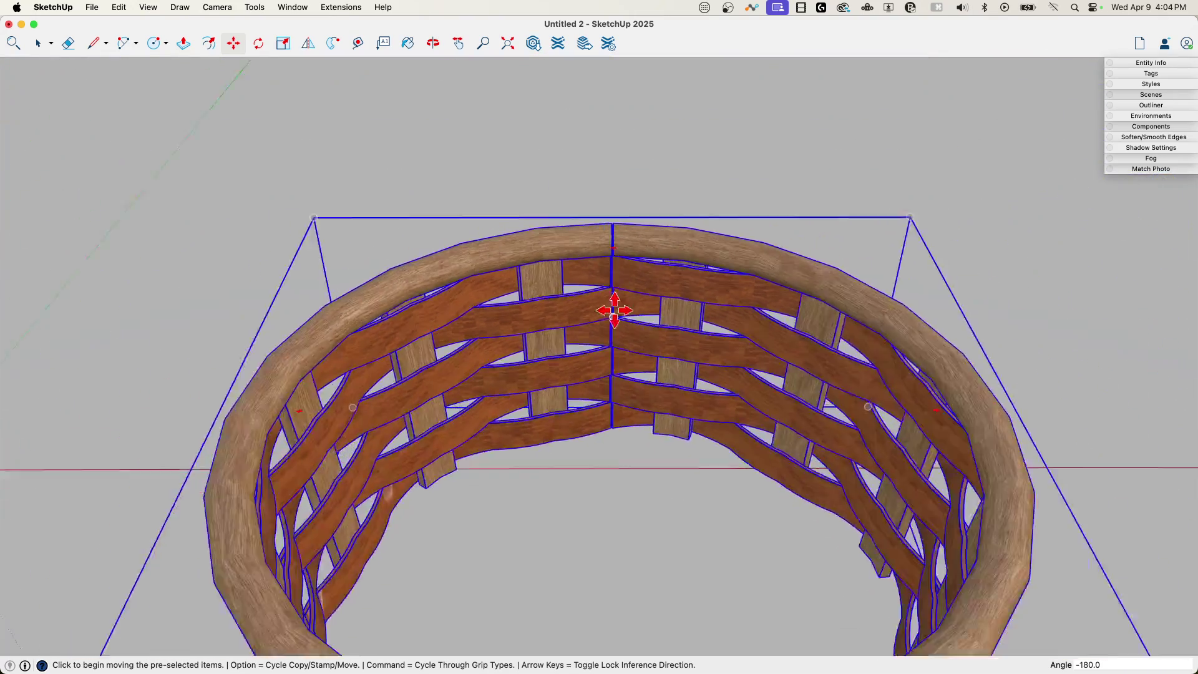
{"action": "middle_click_drag", "start_coordinate": [621, 185], "coordinate": [705, 208]}
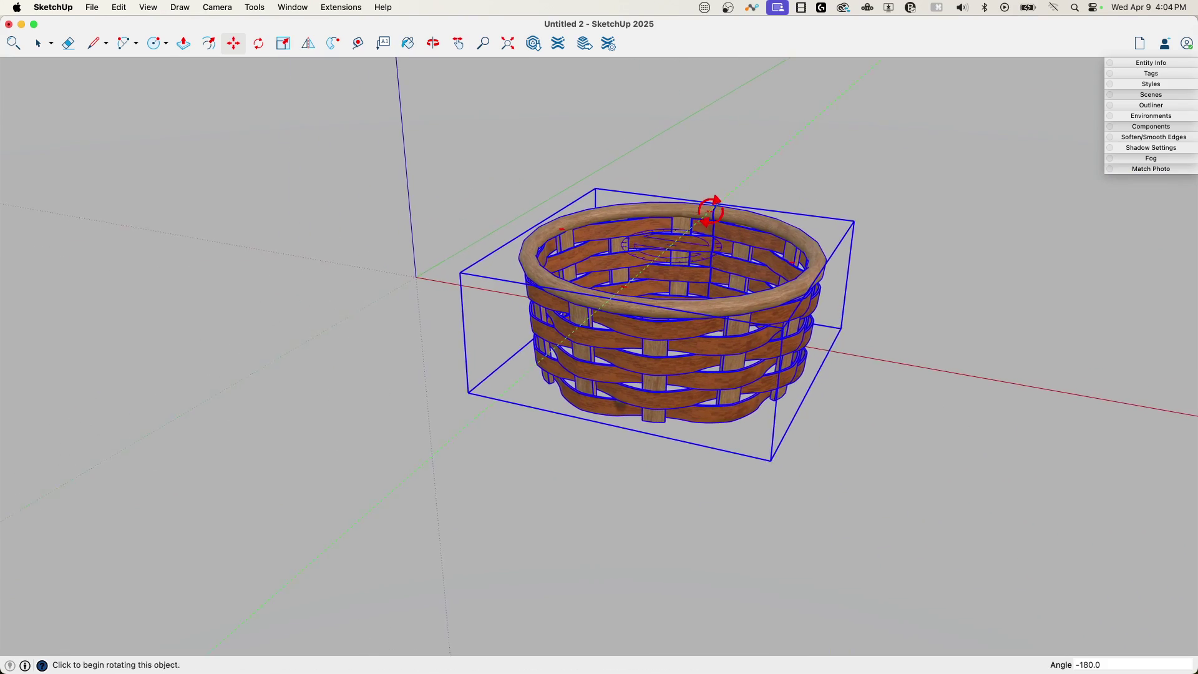
{"action": "key", "text": "space"}
Step: Move the basket by the centre point of its bottom onto the origin
{"action": "middle_click_drag", "start_coordinate": [779, 255], "coordinate": [668, 453]}
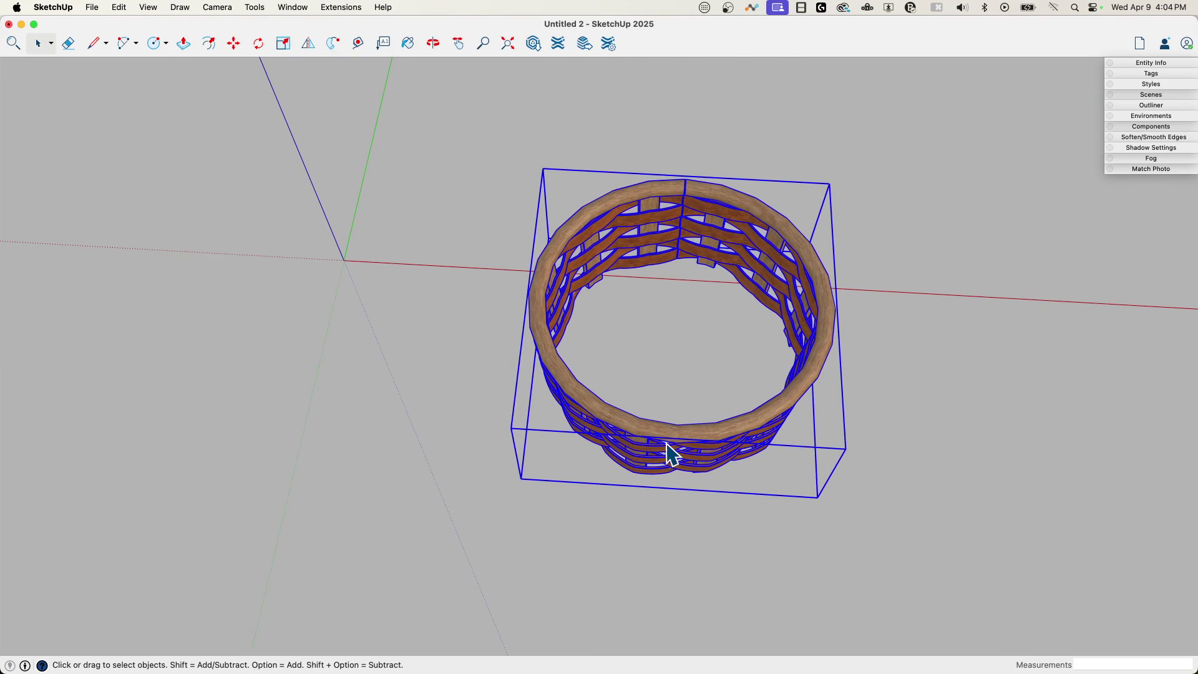
{"action": "middle_click_drag", "start_coordinate": [579, 356], "coordinate": [668, 357]}
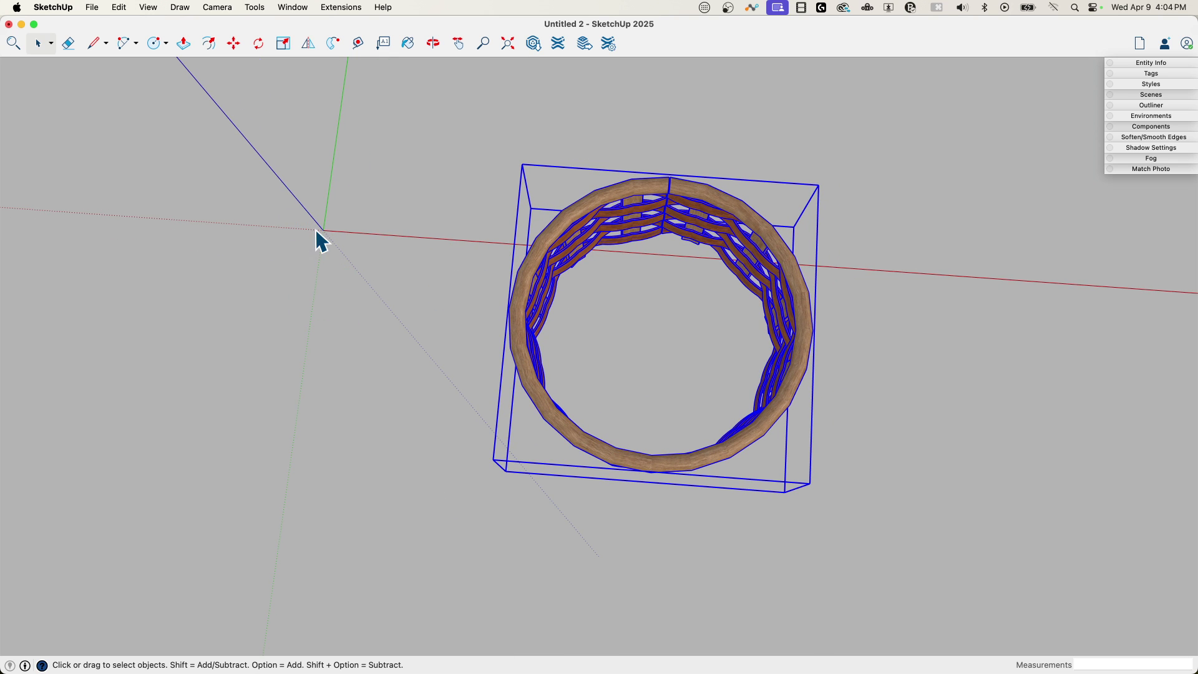
{"action": "key", "text": "m"}
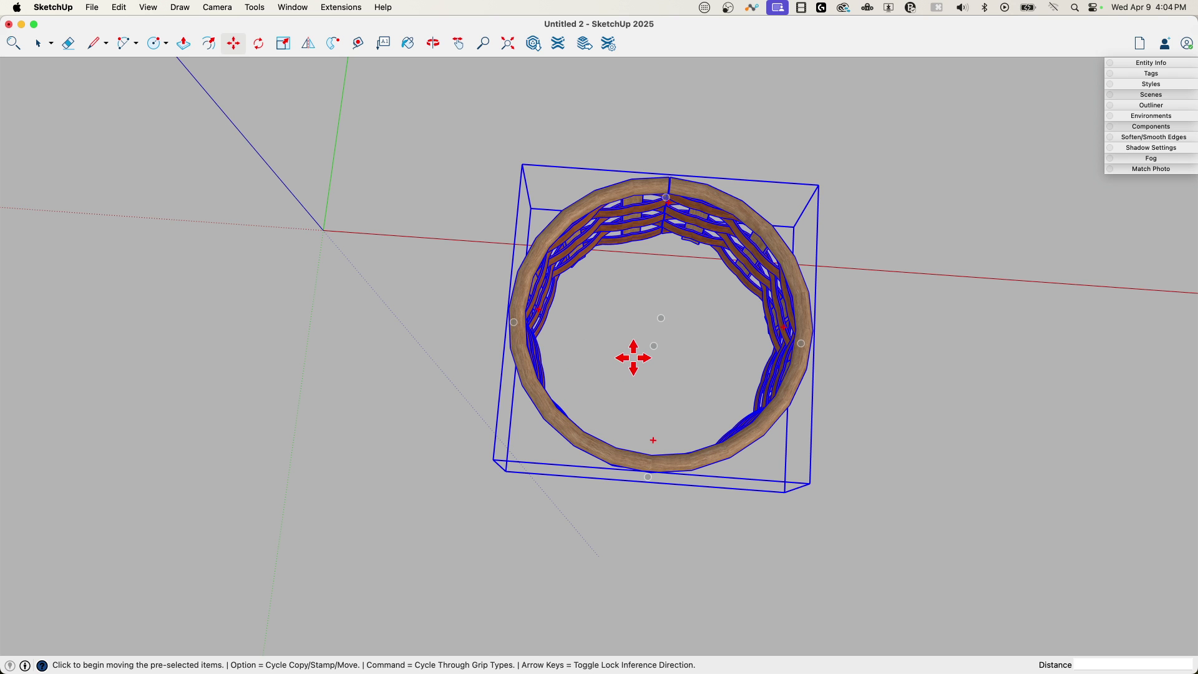
{"action": "left_click", "coordinate": [654, 346]}
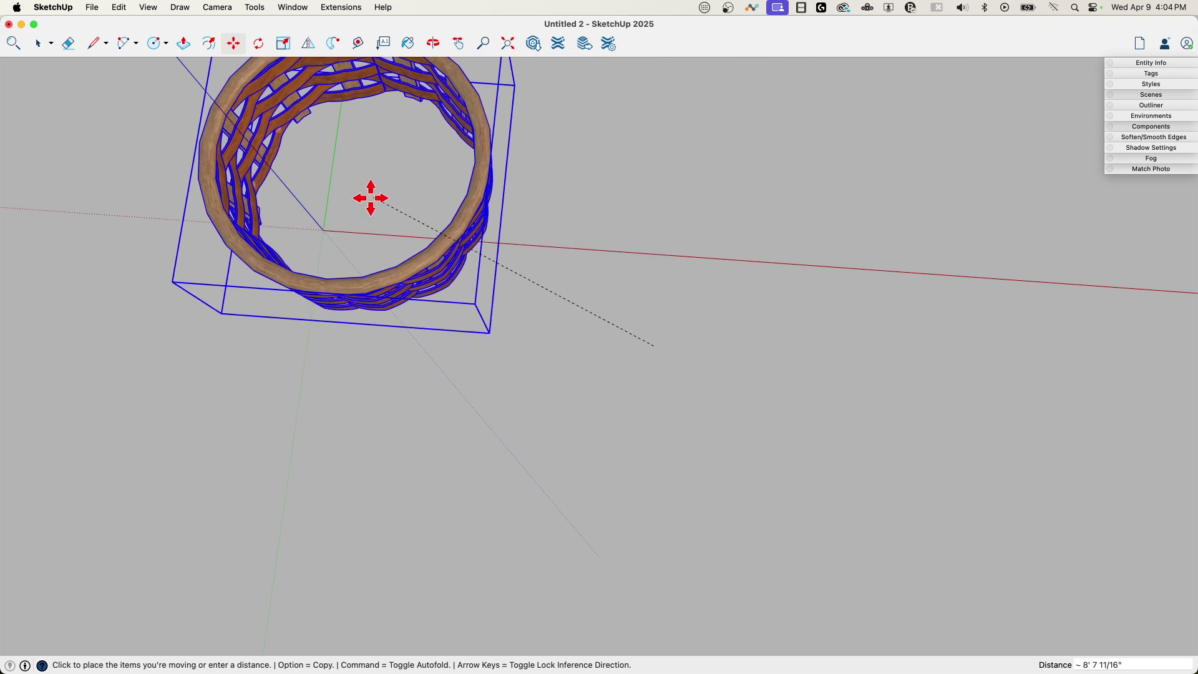
{"action": "left_click", "coordinate": [322, 228]}
Step: Draw a floor circle about 3' in radius centred on the origin inside the basket and extrude it about 2 3/16"
{"action": "middle_click_drag", "start_coordinate": [640, 308], "coordinate": [589, 312]}
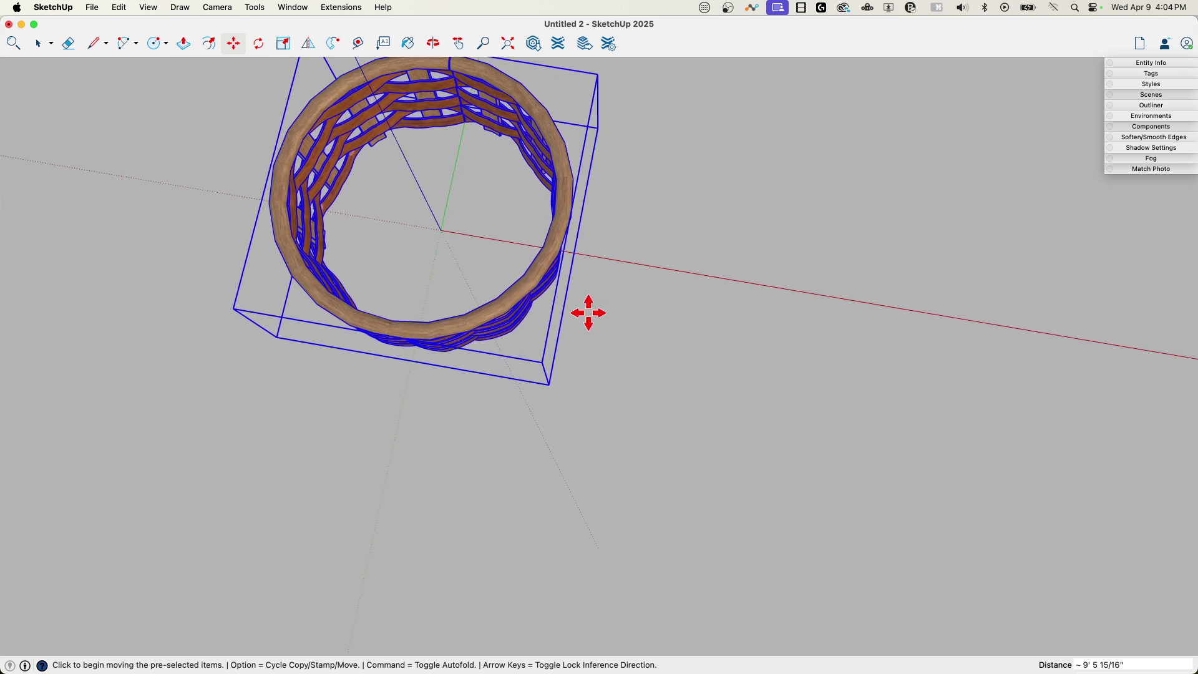
{"action": "scroll", "coordinate": [586, 287], "scroll_direction": "up", "scroll_amount": 3}
{"action": "key", "text": "c"}
{"action": "left_click", "coordinate": [590, 264]}
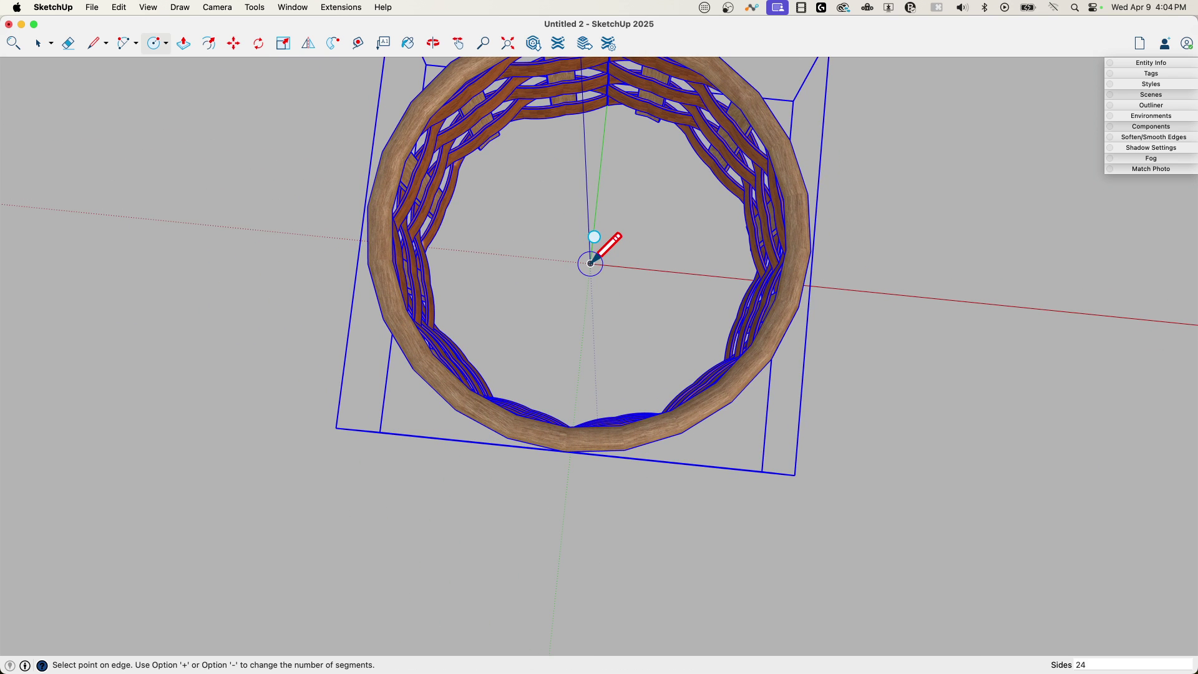
{"action": "left_click", "coordinate": [754, 272]}
{"action": "key", "text": "p"}
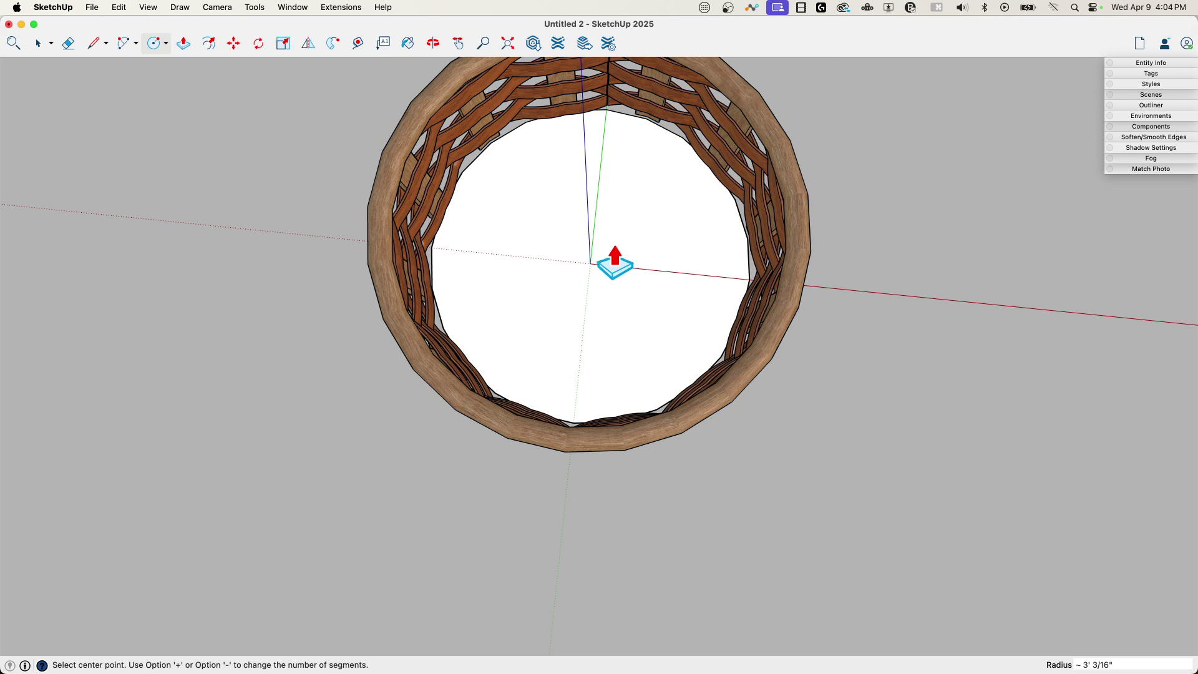
{"action": "left_click", "coordinate": [608, 270]}
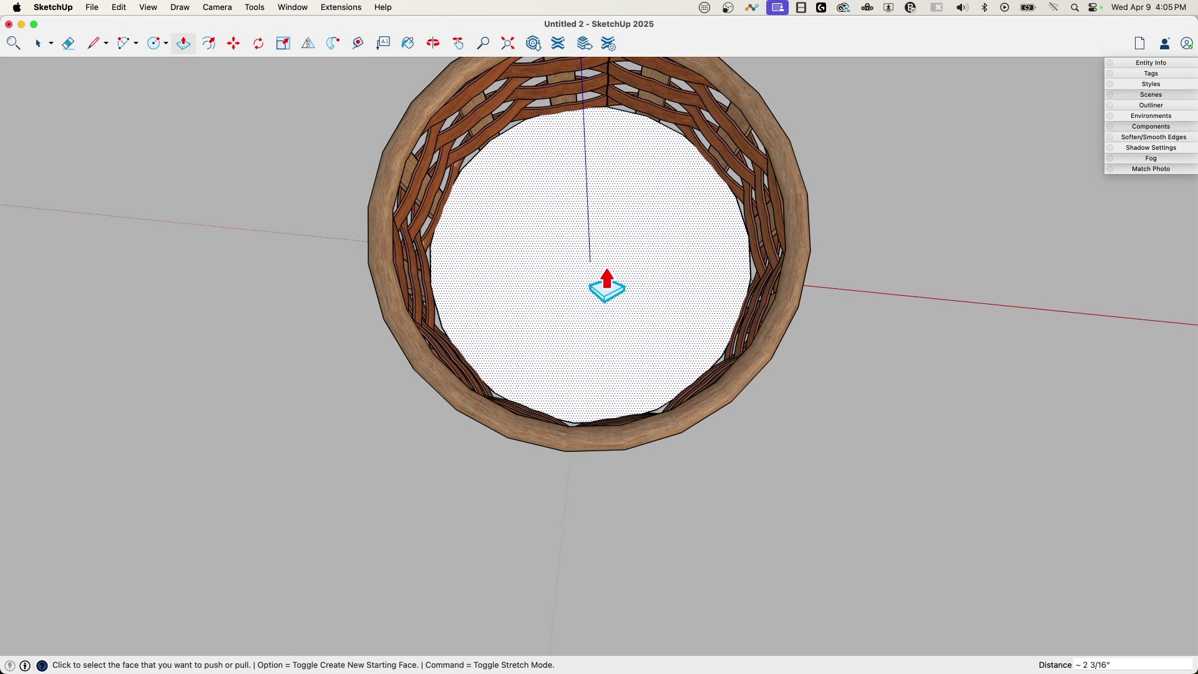
{"action": "key", "text": "space"}
Step: Paint the whole basket floor disc with the first brown Wood material and make the disc a group
{"action": "middle_click_drag", "start_coordinate": [594, 334], "coordinate": [560, 294]}
{"action": "left_click", "coordinate": [561, 294]}
{"action": "key", "text": "b"}
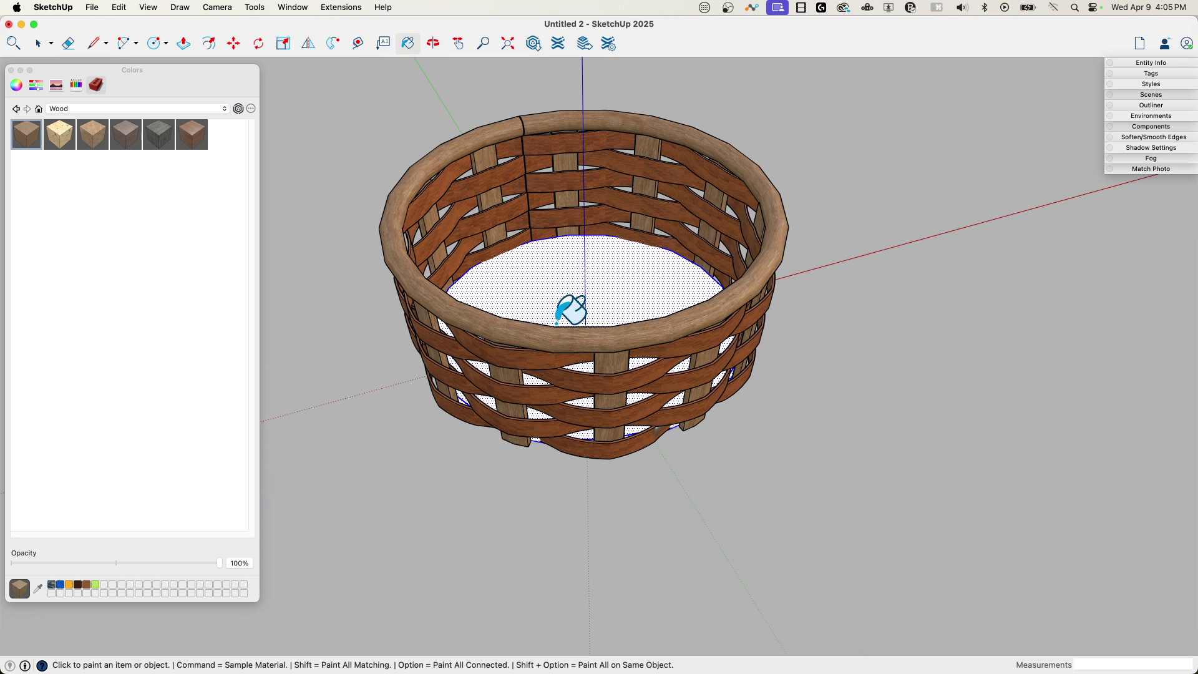
{"action": "left_click", "coordinate": [554, 289]}
{"action": "key", "text": "space"}
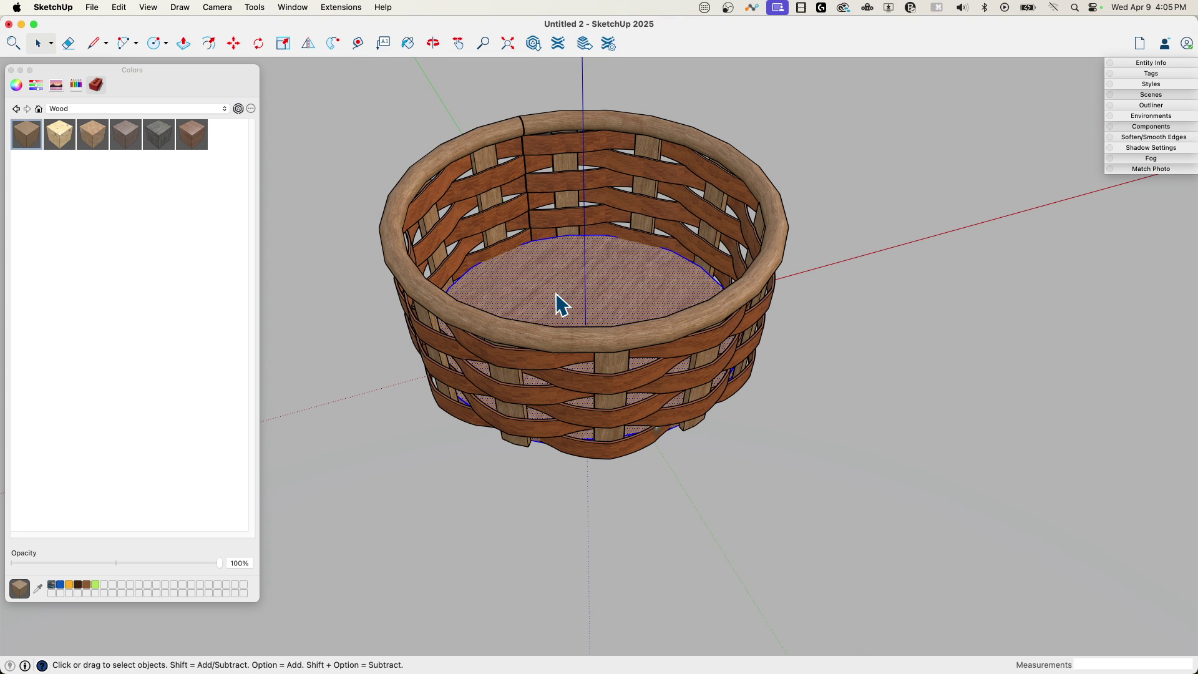
{"action": "right_click", "coordinate": [556, 294]}
{"action": "left_click", "coordinate": [606, 403]}
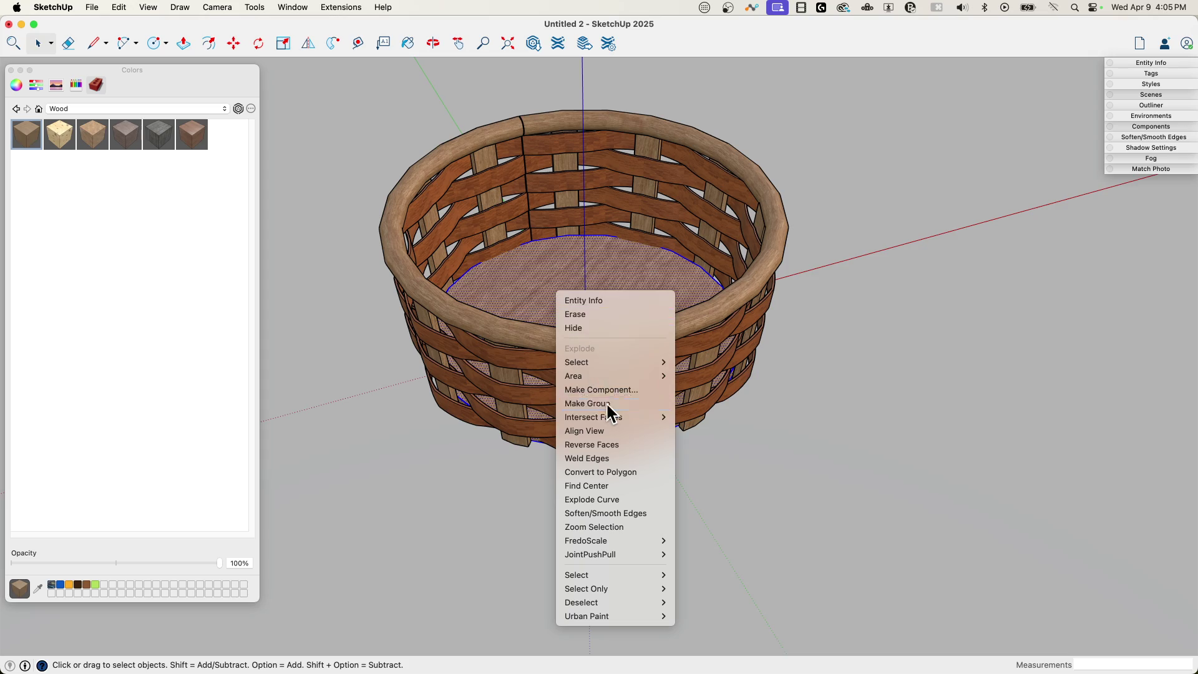
Step: Scale the floor disc group uniformly about its centre to about 0.97 in the red and green directions, then deselect it
{"action": "middle_click_drag", "start_coordinate": [1086, 309], "coordinate": [721, 572]}
{"action": "left_click", "coordinate": [600, 364]}
{"action": "key", "text": "s"}
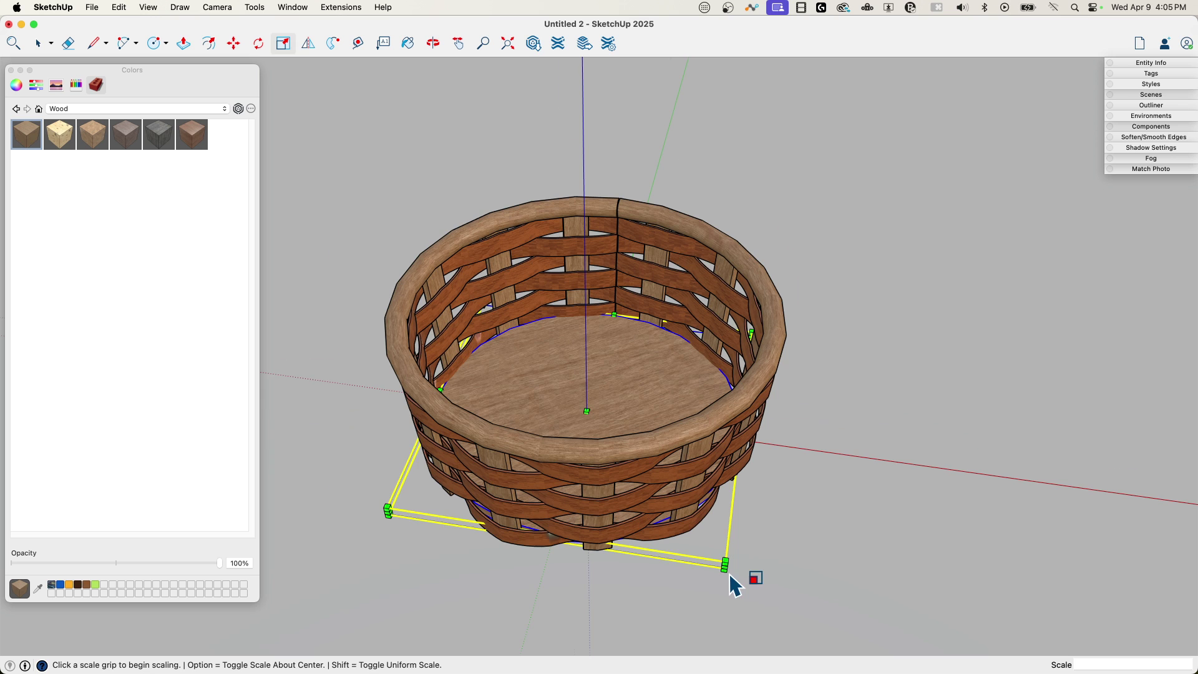
{"action": "scroll", "coordinate": [752, 578], "scroll_direction": "up", "scroll_amount": 3}
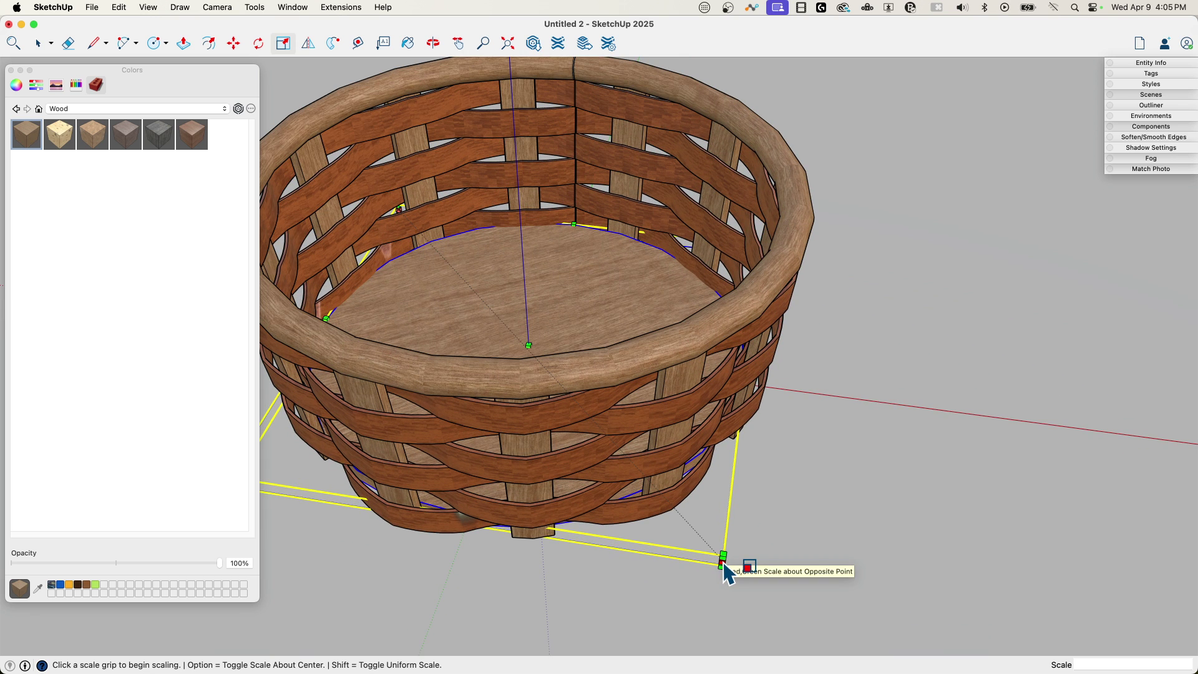
{"action": "left_click", "coordinate": [723, 564]}
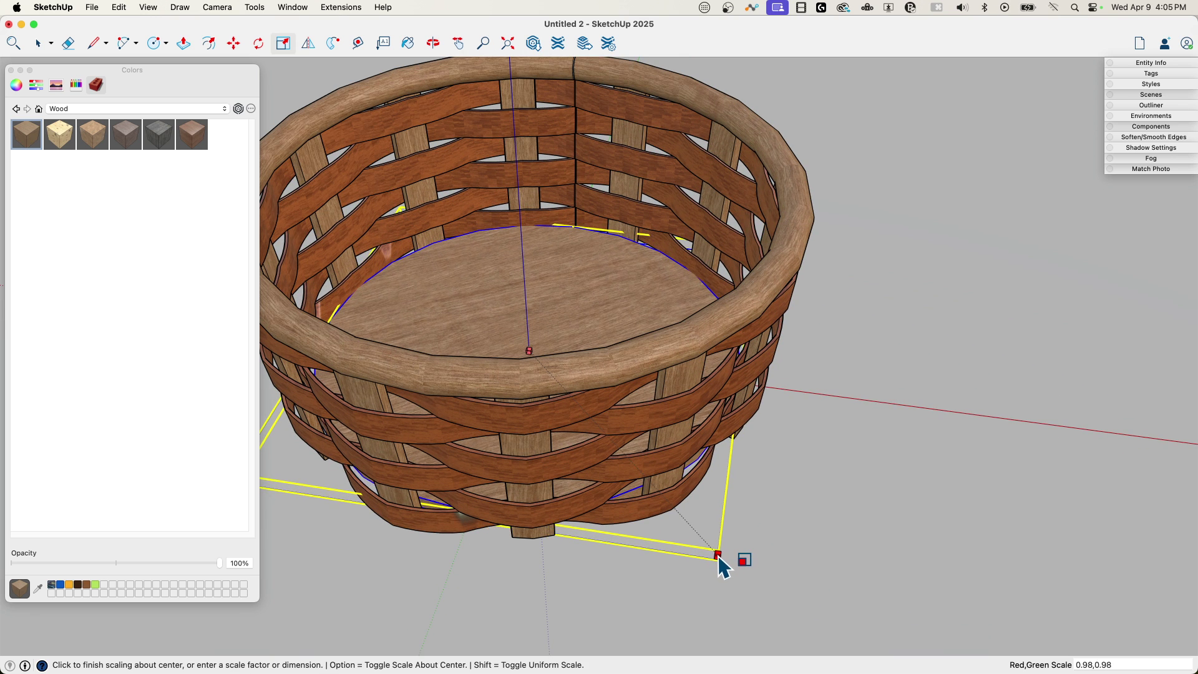
{"action": "key", "text": "shift"}
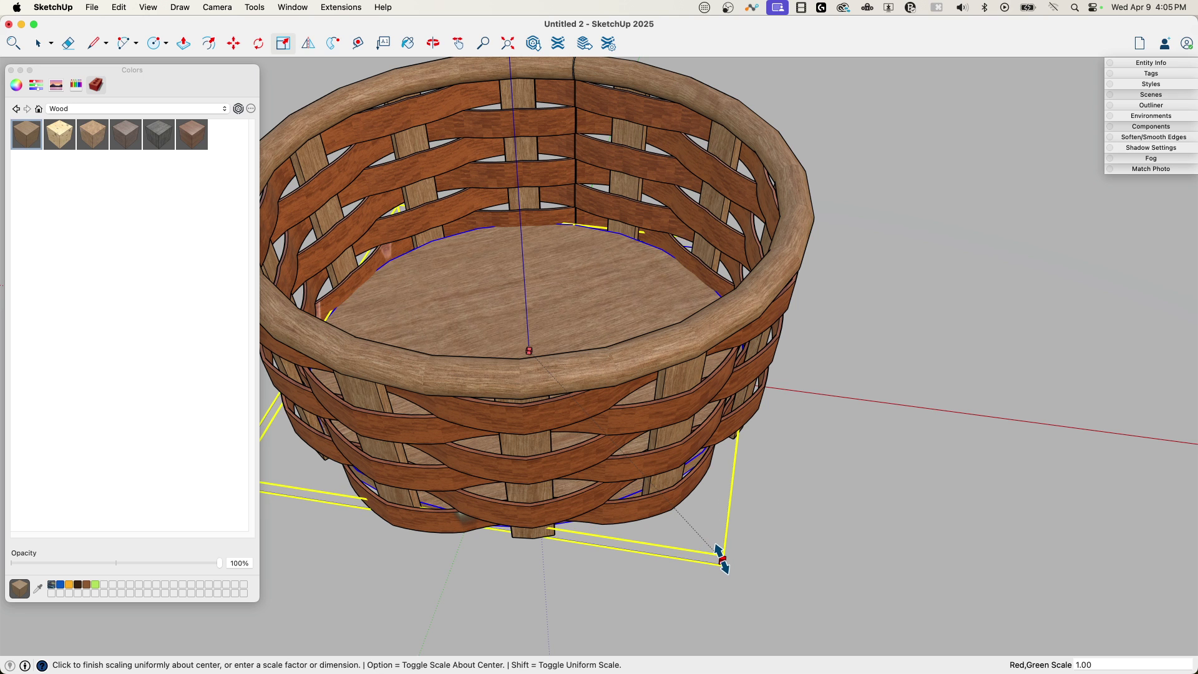
{"action": "left_click", "coordinate": [722, 562]}
{"action": "middle_click_drag", "start_coordinate": [717, 615], "coordinate": [730, 571]}
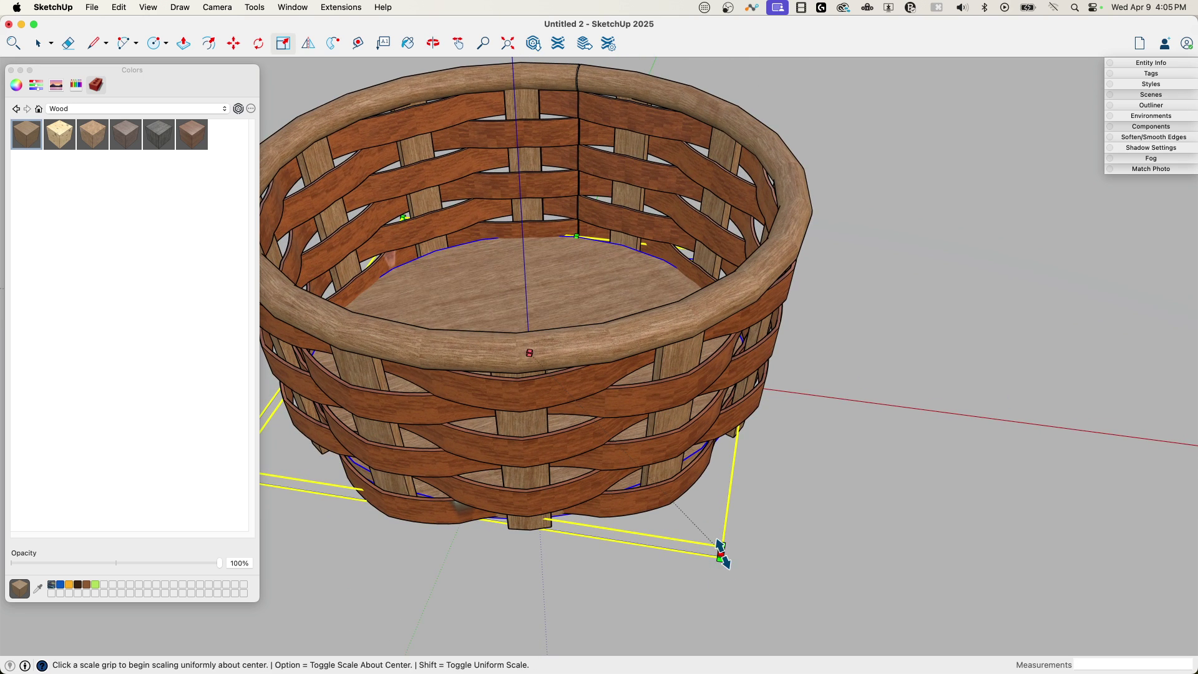
{"action": "left_click", "coordinate": [719, 551], "text": "shift"}
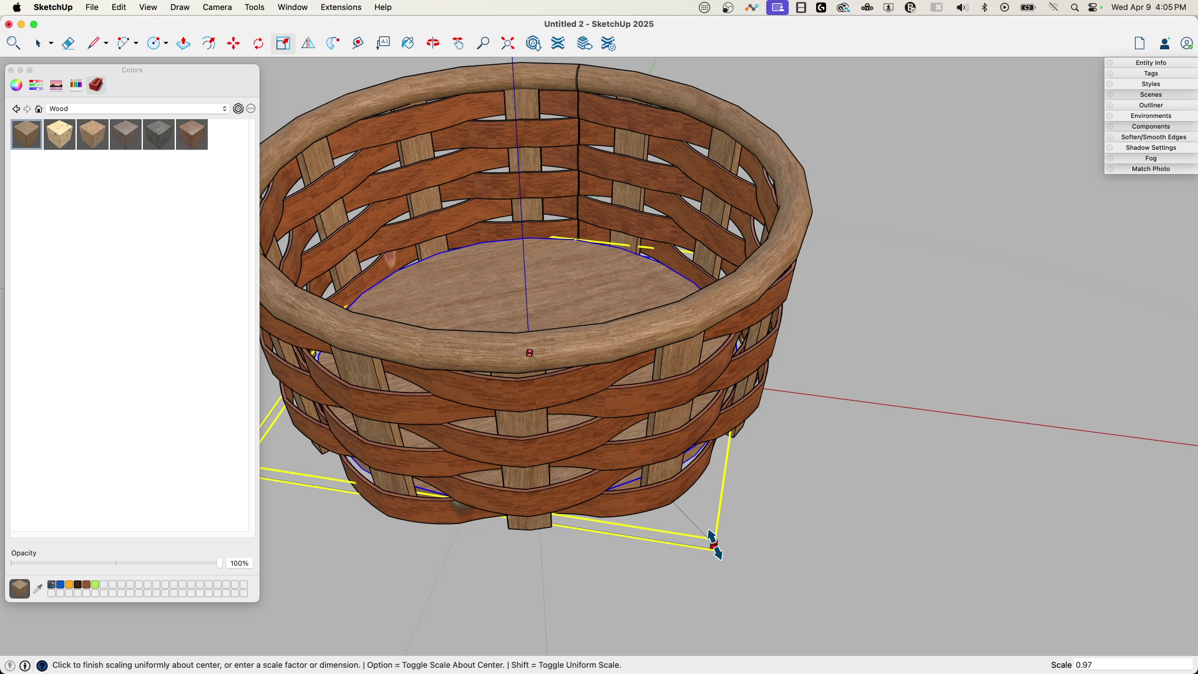
{"action": "left_click", "coordinate": [713, 544]}
{"action": "key", "text": "space"}
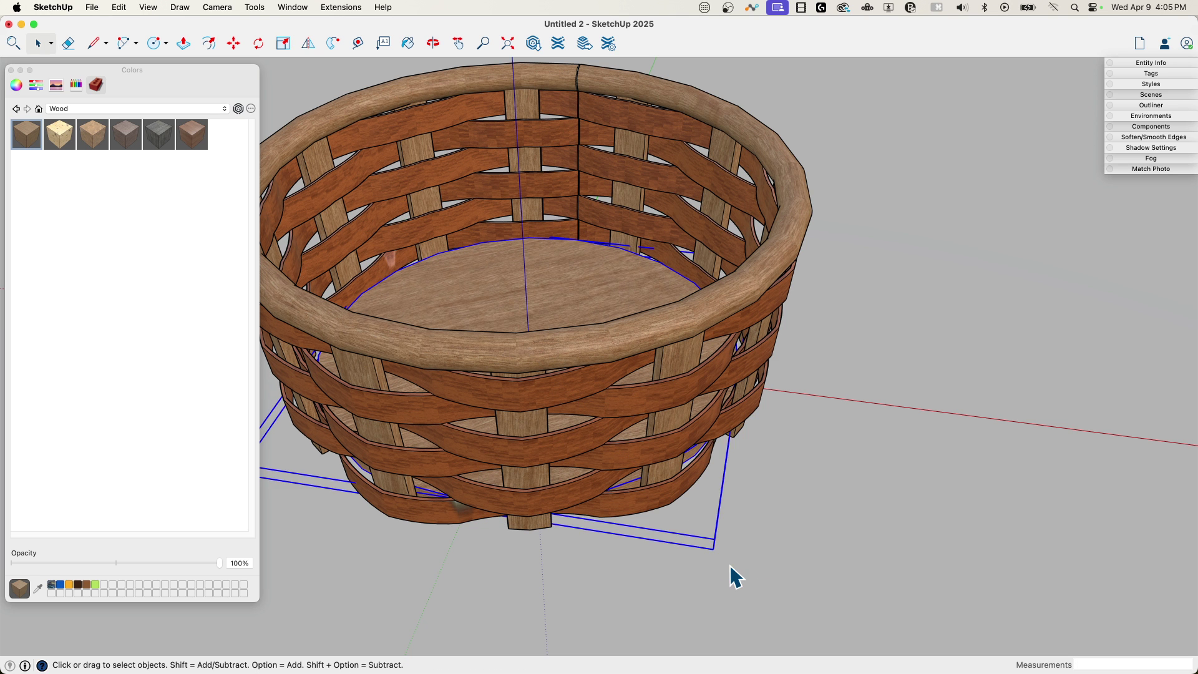
{"action": "left_click", "coordinate": [730, 564]}
Step: Show hidden geometry and draw a line about 6' 4 1/2" long along the red axis between opposite points of the basket rim
{"action": "scroll", "coordinate": [731, 564], "scroll_direction": "down", "scroll_amount": 1}
{"action": "middle_click_drag", "start_coordinate": [730, 564], "coordinate": [426, 345]}
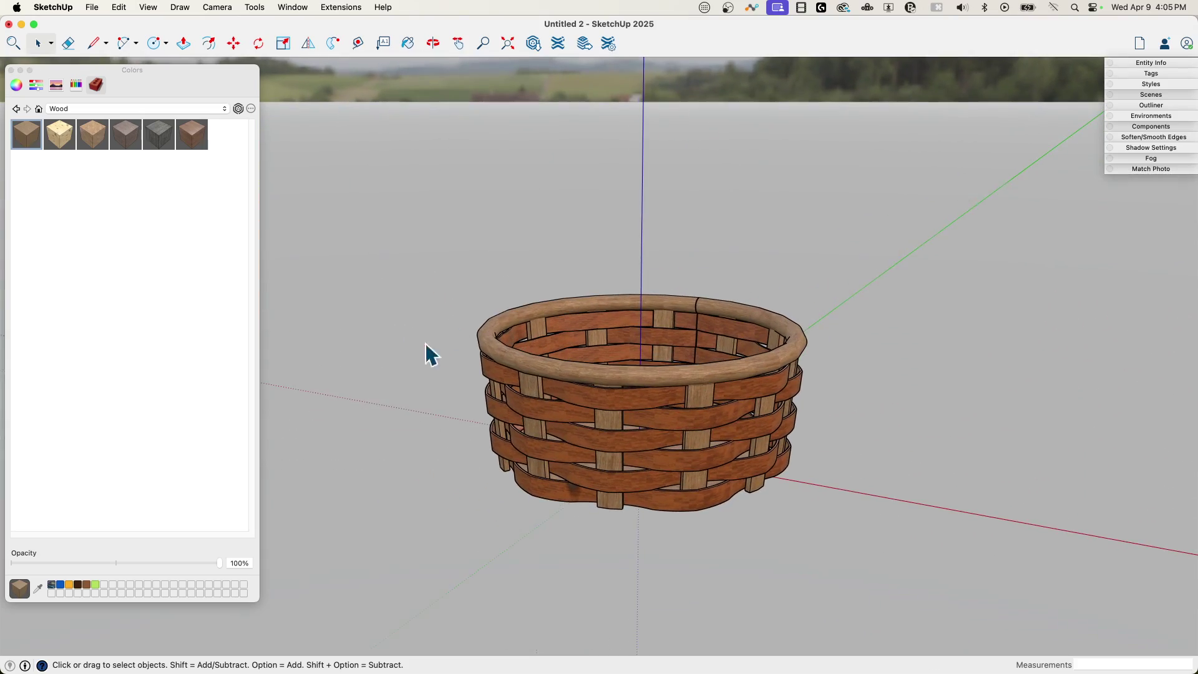
{"action": "middle_click_drag", "start_coordinate": [677, 382], "coordinate": [487, 503]}
{"action": "scroll", "coordinate": [487, 503], "scroll_direction": "up", "scroll_amount": 5}
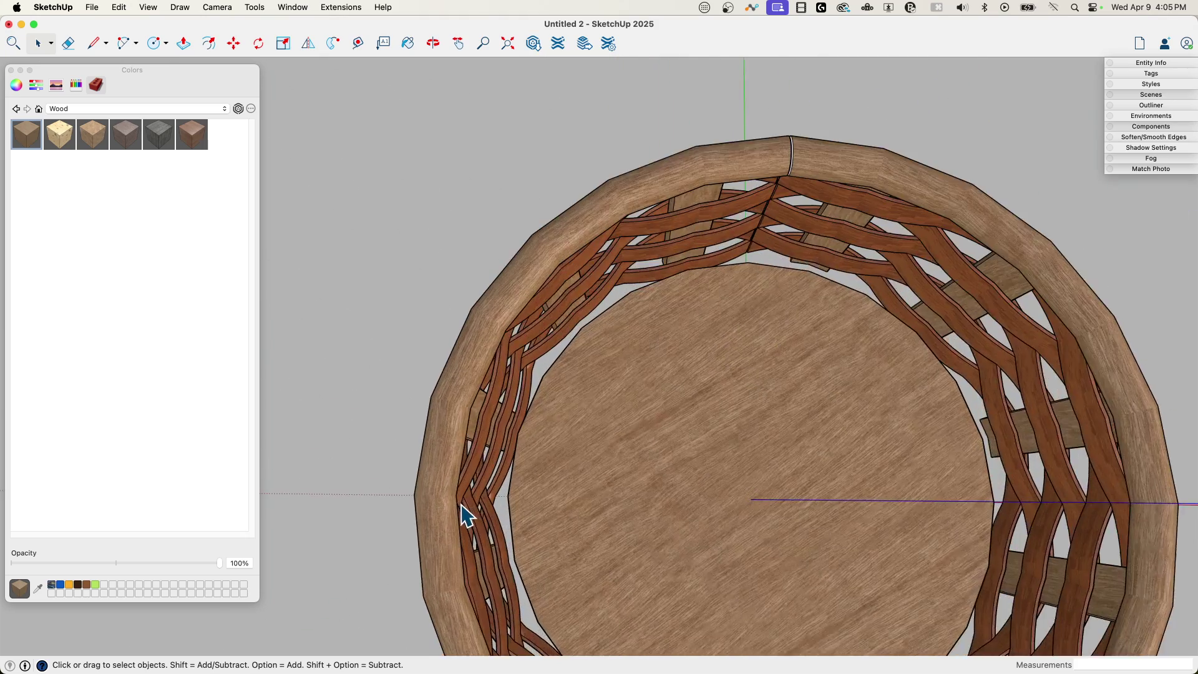
{"action": "key", "text": "l"}
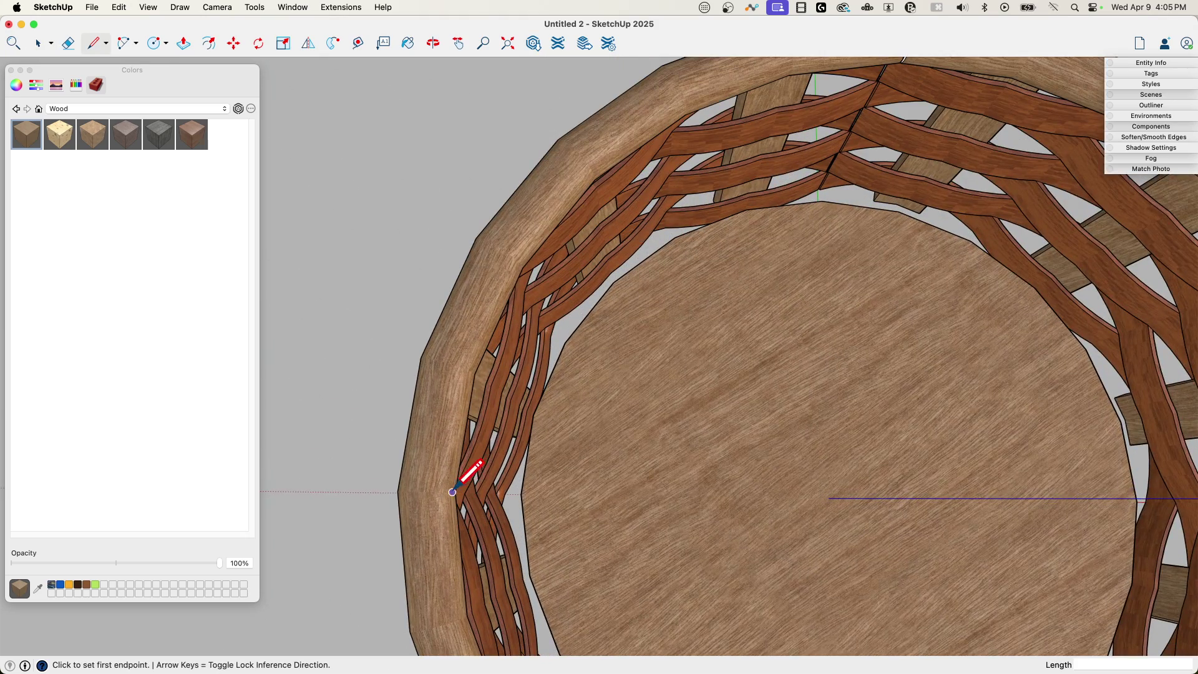
{"action": "key", "text": "alt+h"}
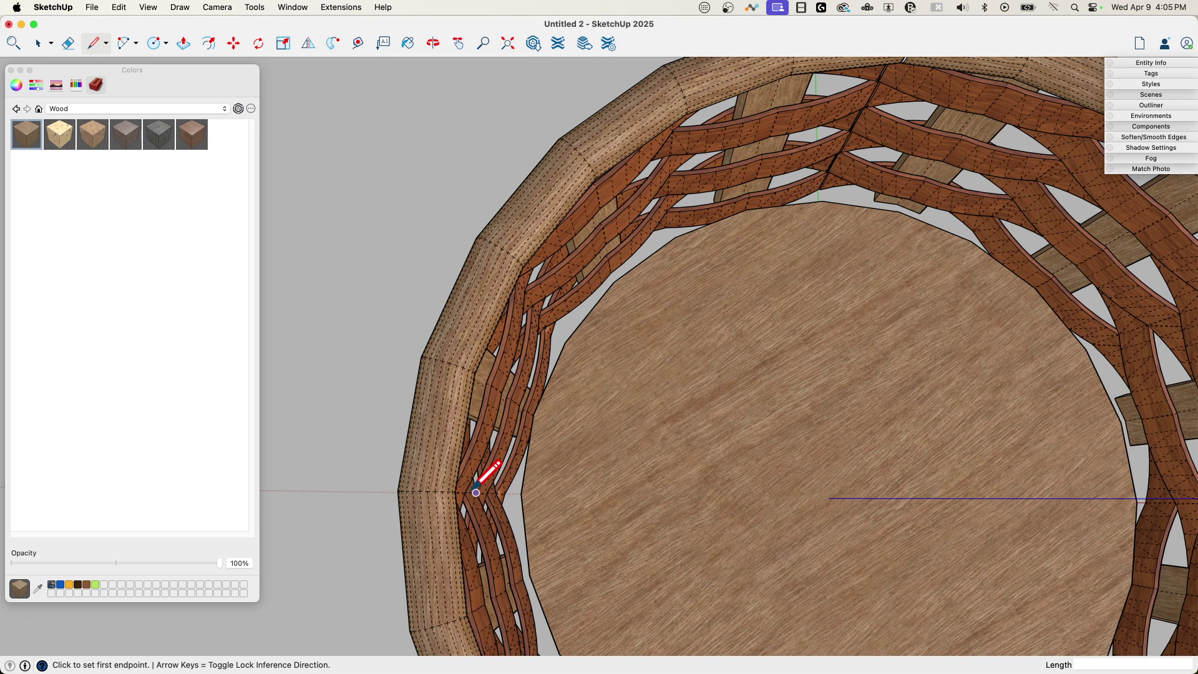
{"action": "left_click", "coordinate": [448, 492]}
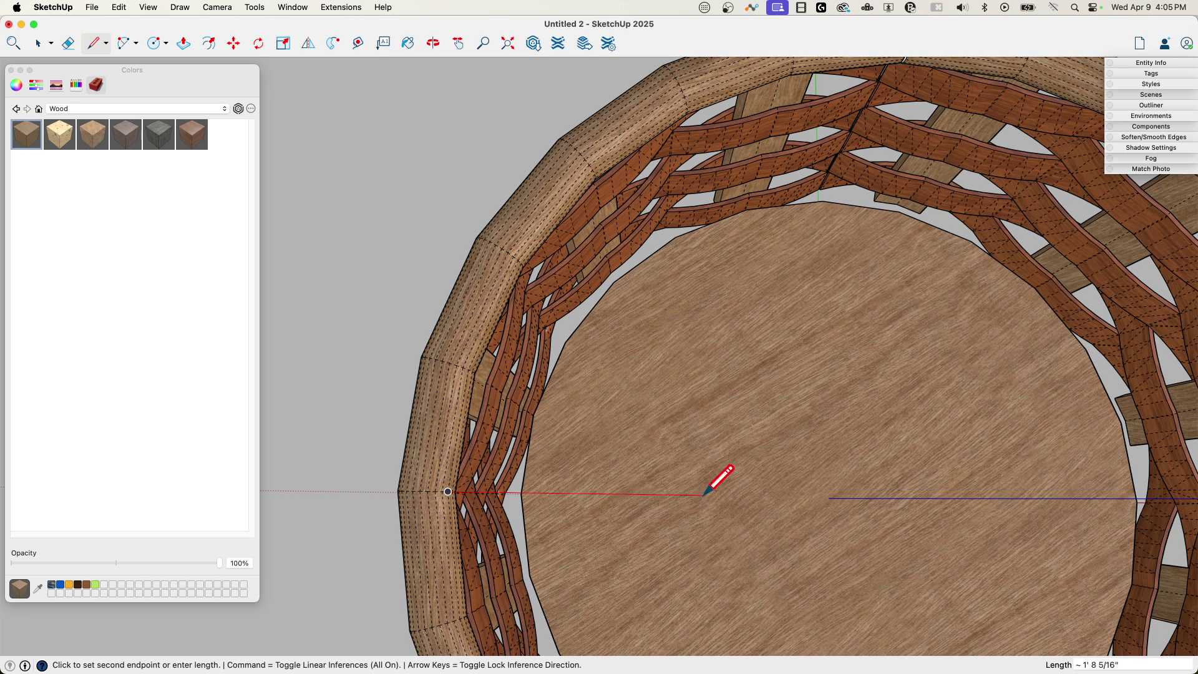
{"action": "mouse_move", "coordinate": [963, 476]}
{"action": "middle_mouse_down"}
{"action": "mouse_move", "coordinate": [942, 466]}
{"action": "mouse_move", "coordinate": [785, 476]}
{"action": "mouse_move", "coordinate": [525, 430]}
{"action": "mouse_move", "coordinate": [637, 438]}
{"action": "middle_mouse_up"}
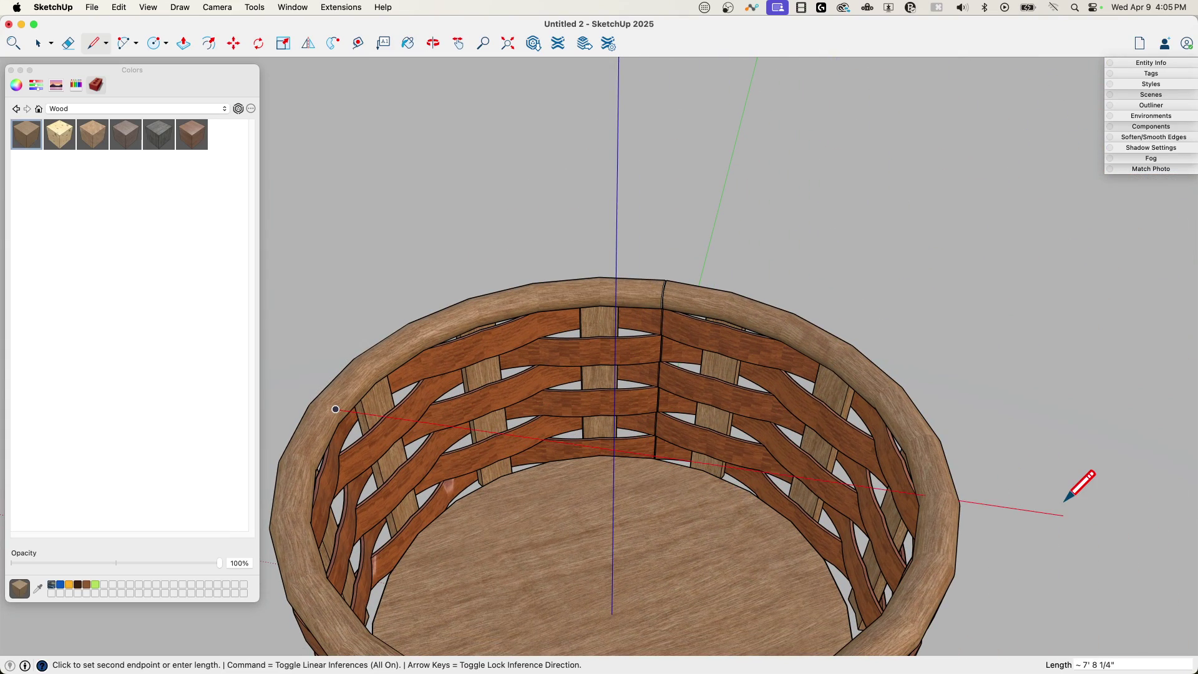
{"action": "left_click", "coordinate": [926, 495]}
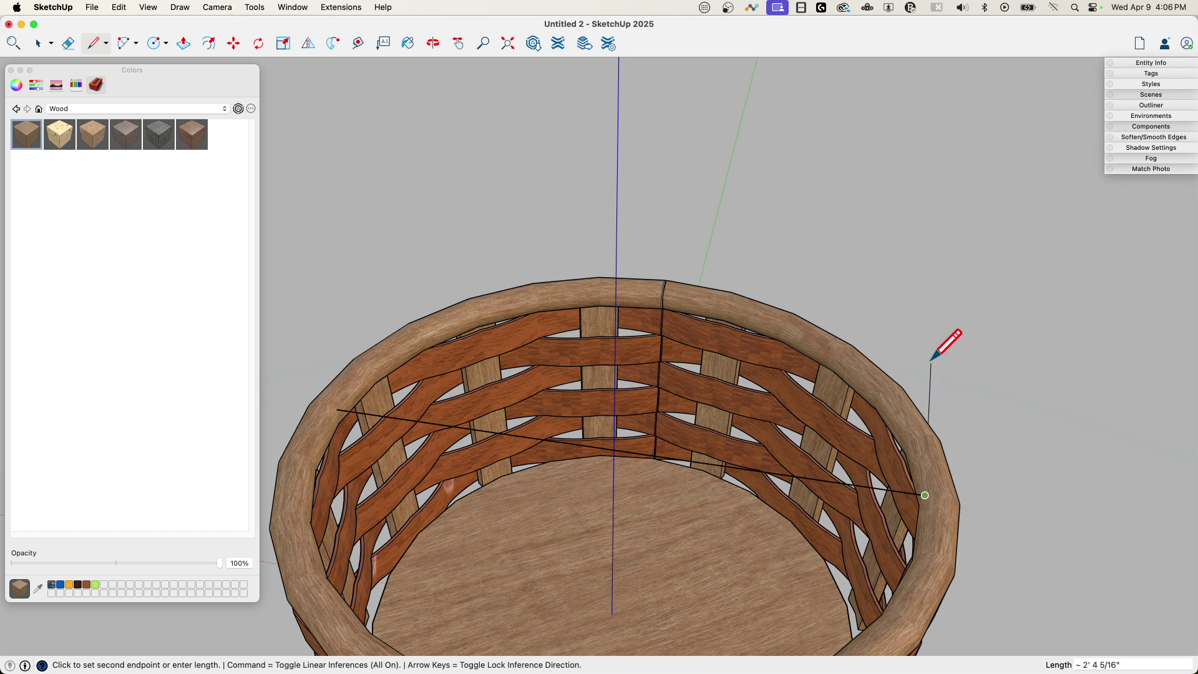
Step: Complete a vertical rectangle about 5' 9 7/8" high on the line across the rim
{"action": "middle_click_drag", "start_coordinate": [958, 387], "coordinate": [901, 139]}
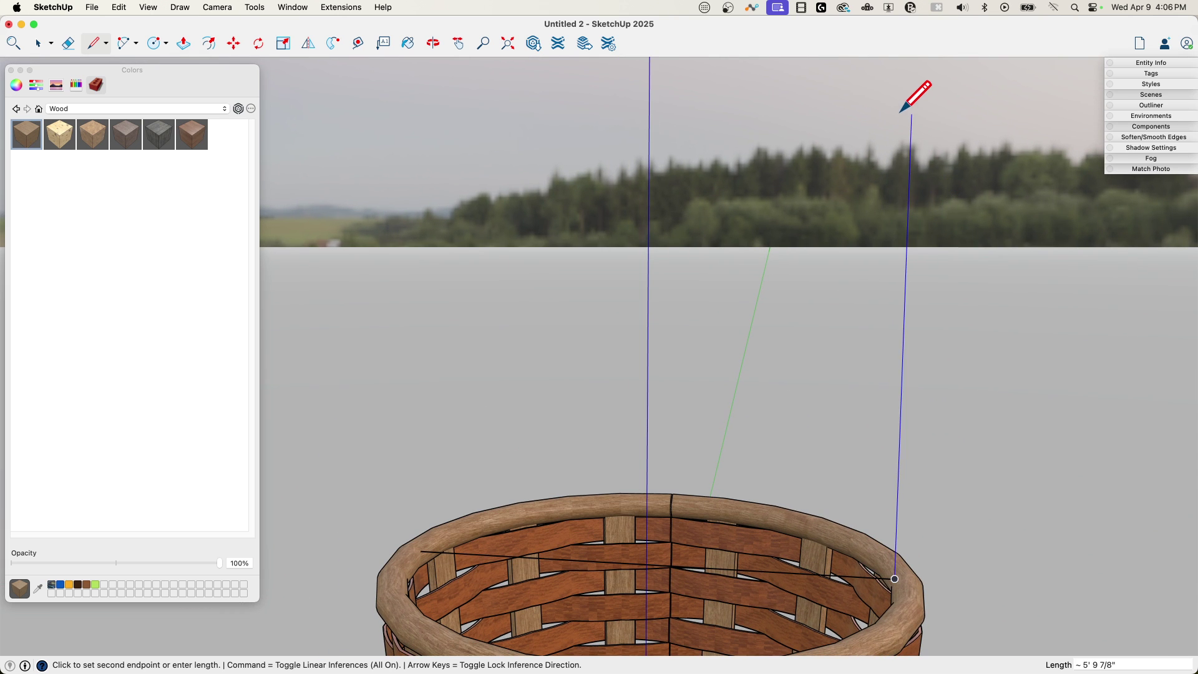
{"action": "left_click", "coordinate": [900, 113]}
{"action": "key", "text": "Right"}
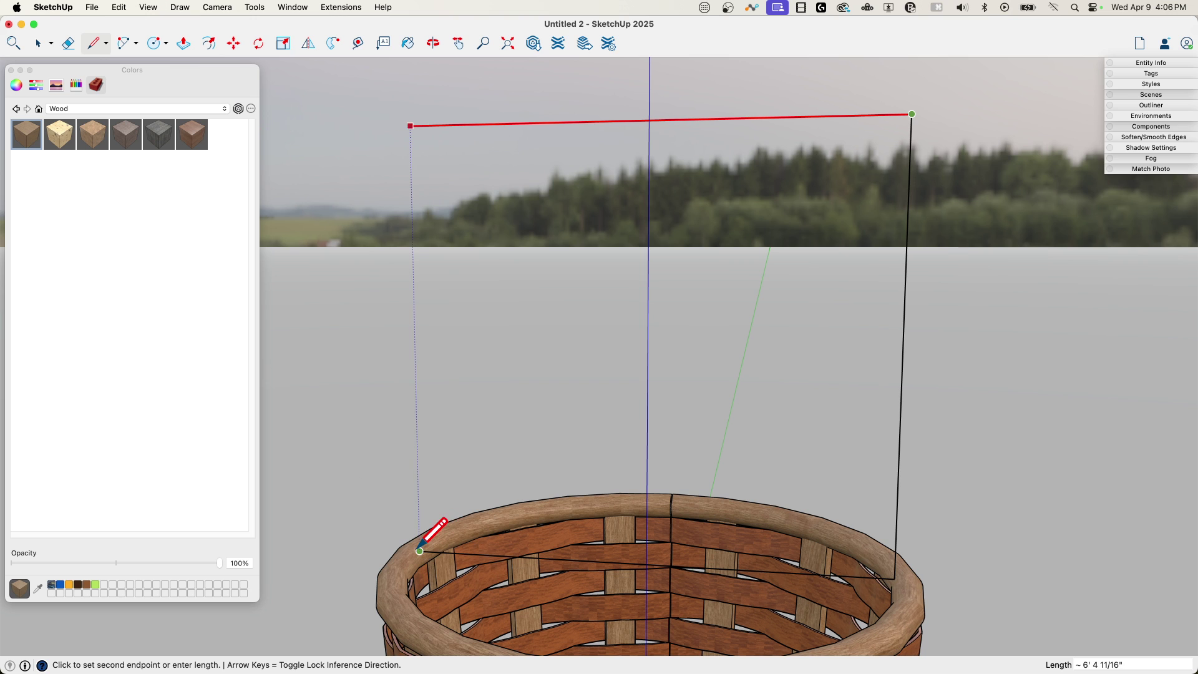
{"action": "left_click", "coordinate": [420, 551], "text": "shift"}
{"action": "left_click", "coordinate": [421, 549]}
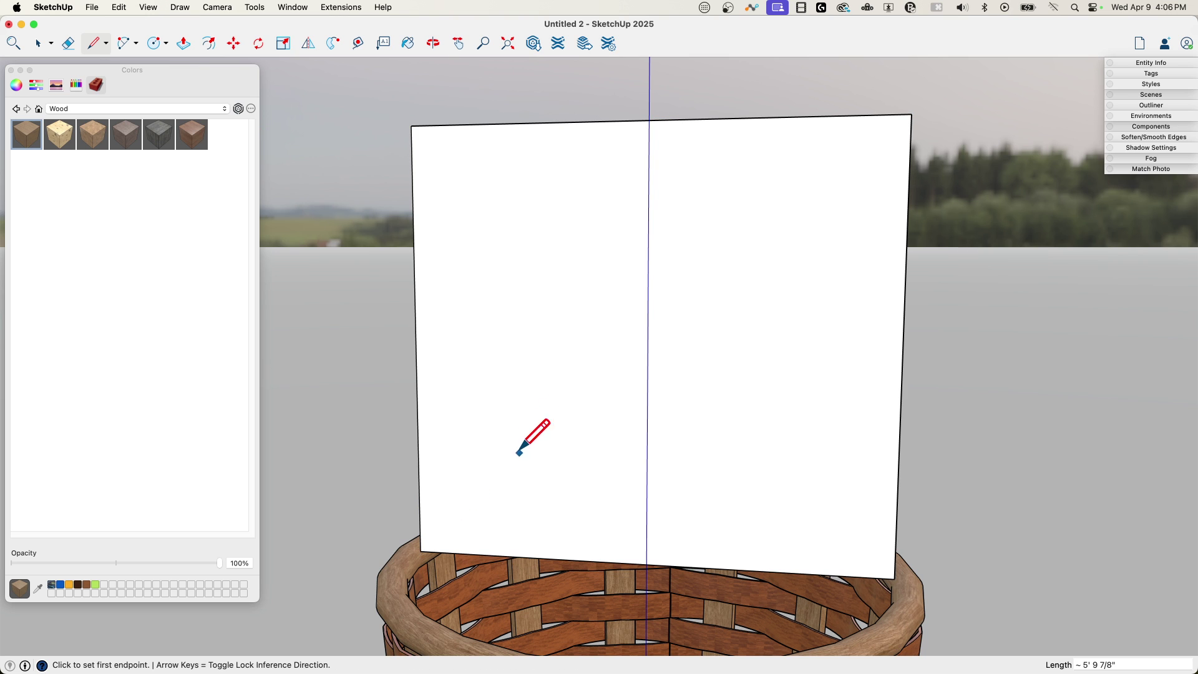
Step: Draw a half-circle arc spanning about 6' 4 1/2" between the rectangle's two vertical edges, bulging upward
{"action": "key", "text": "a"}
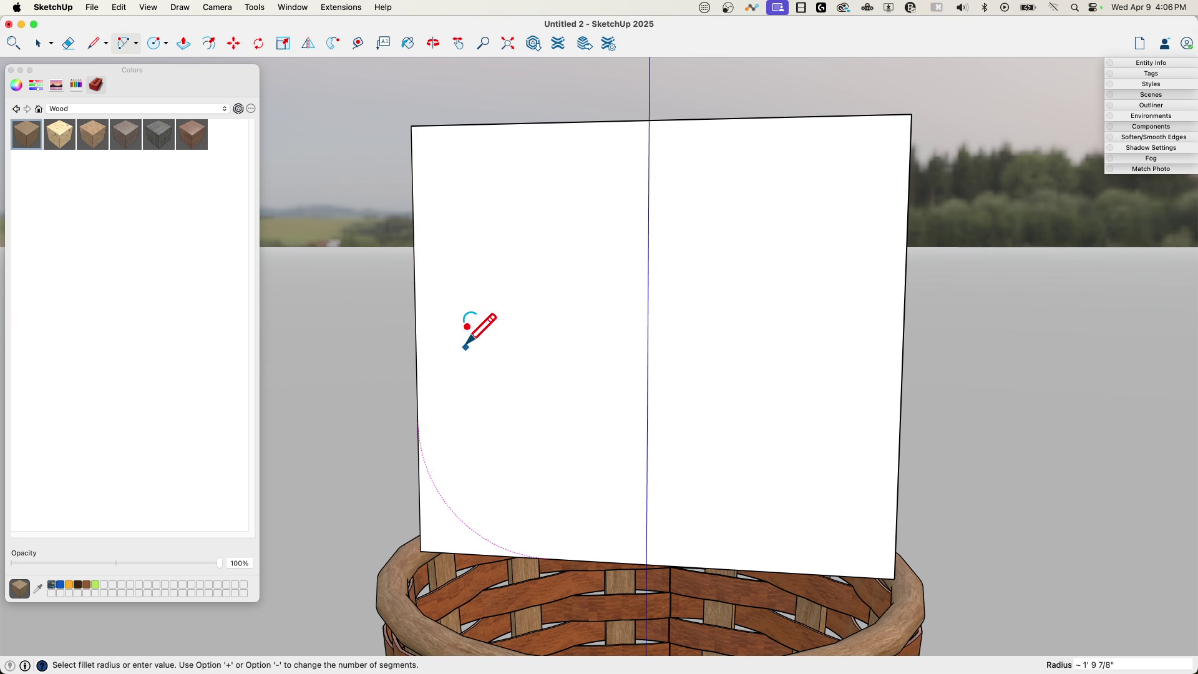
{"action": "left_click", "coordinate": [417, 397]}
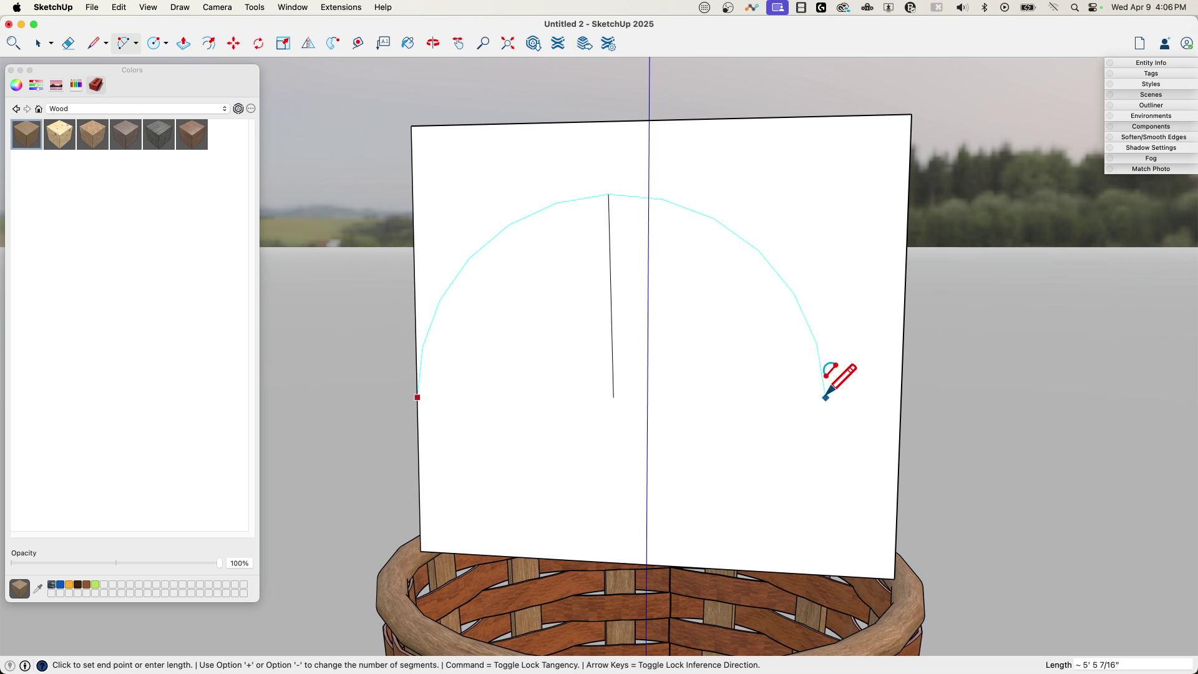
{"action": "left_click", "coordinate": [901, 399]}
Step: Erase the rectangle's edges above the arc and its base line, leaving only the handle outline
{"action": "key", "text": "e"}
{"action": "mouse_move", "coordinate": [983, 137]}
{"action": "left_mouse_down"}
{"action": "mouse_move", "coordinate": [876, 107]}
{"action": "mouse_move", "coordinate": [856, 114]}
{"action": "left_mouse_up"}
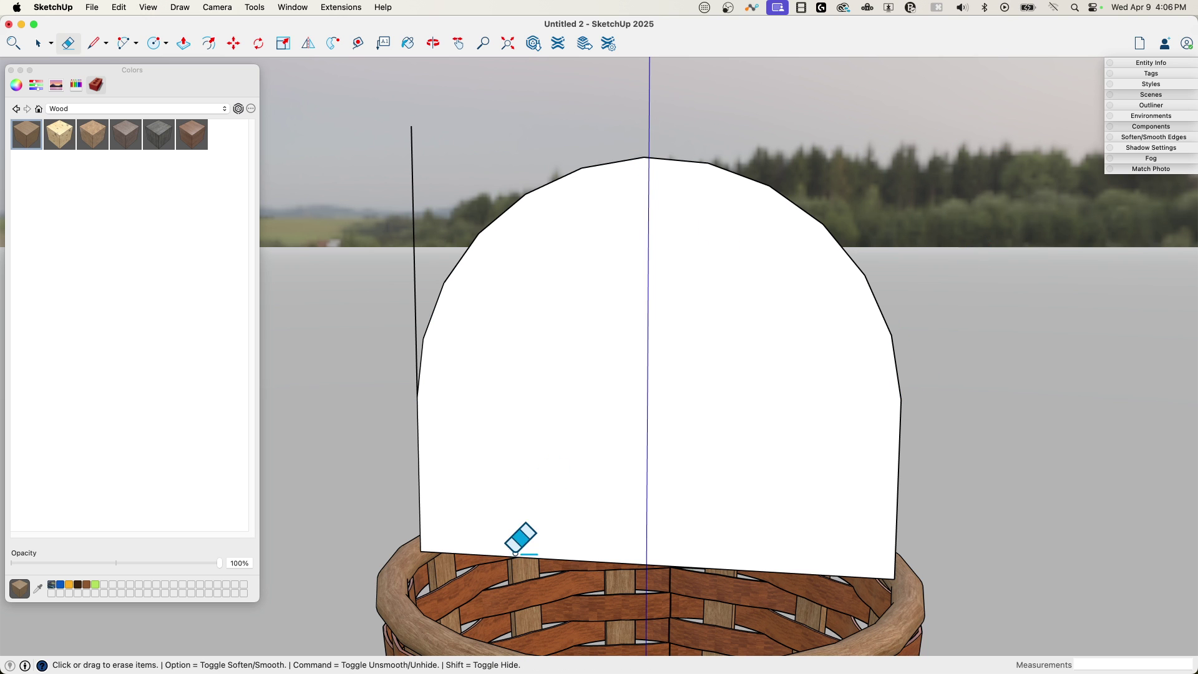
{"action": "left_click", "coordinate": [478, 554]}
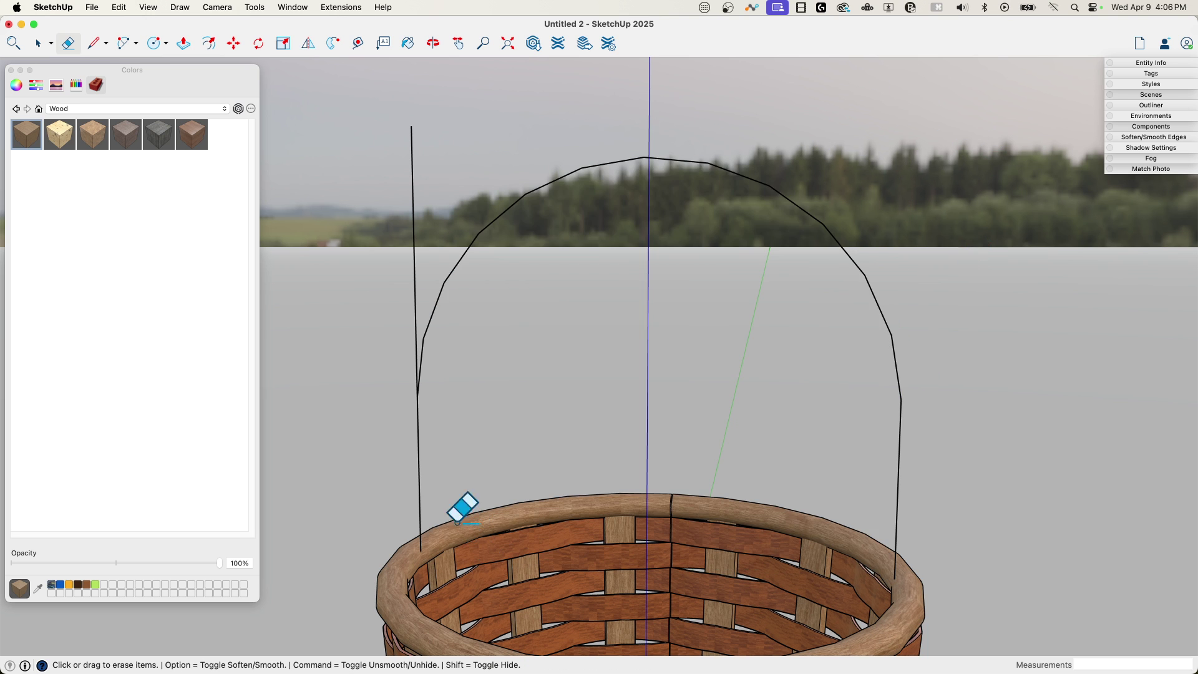
{"action": "left_click", "coordinate": [414, 250]}
Step: Weld the arc and its two vertical edges into one handle path
{"action": "key", "text": "space"}
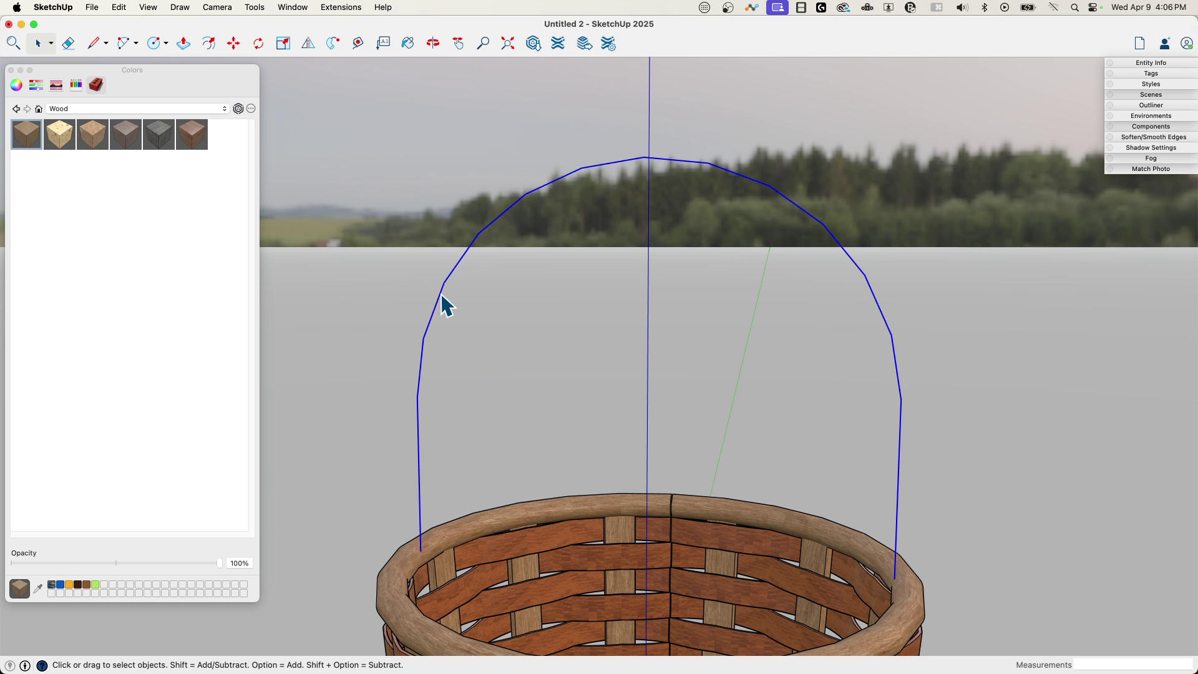
{"action": "right_click", "coordinate": [442, 297]}
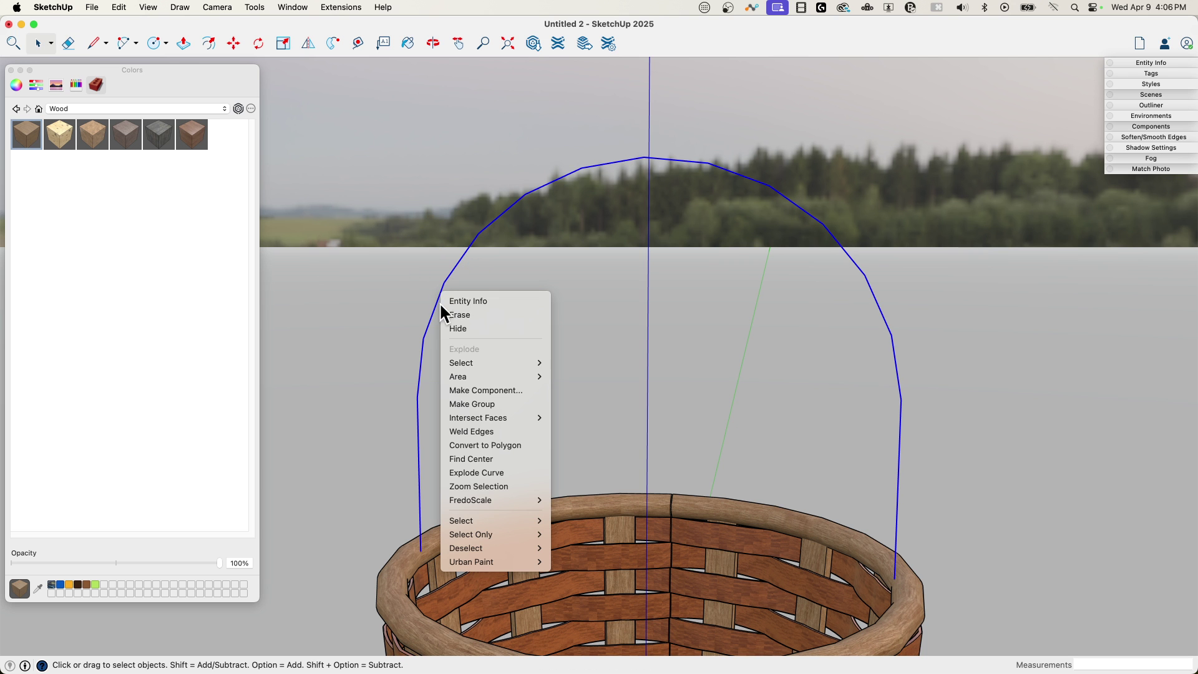
{"action": "left_click", "coordinate": [496, 431]}
Step: Draw a rectangle about 1 1/16" by 5 5/8" centred on the handle path's lower endpoint at the rim
{"action": "scroll", "coordinate": [437, 550], "scroll_direction": "up", "scroll_amount": 4}
{"action": "scroll", "coordinate": [451, 537], "scroll_direction": "up", "scroll_amount": 6}
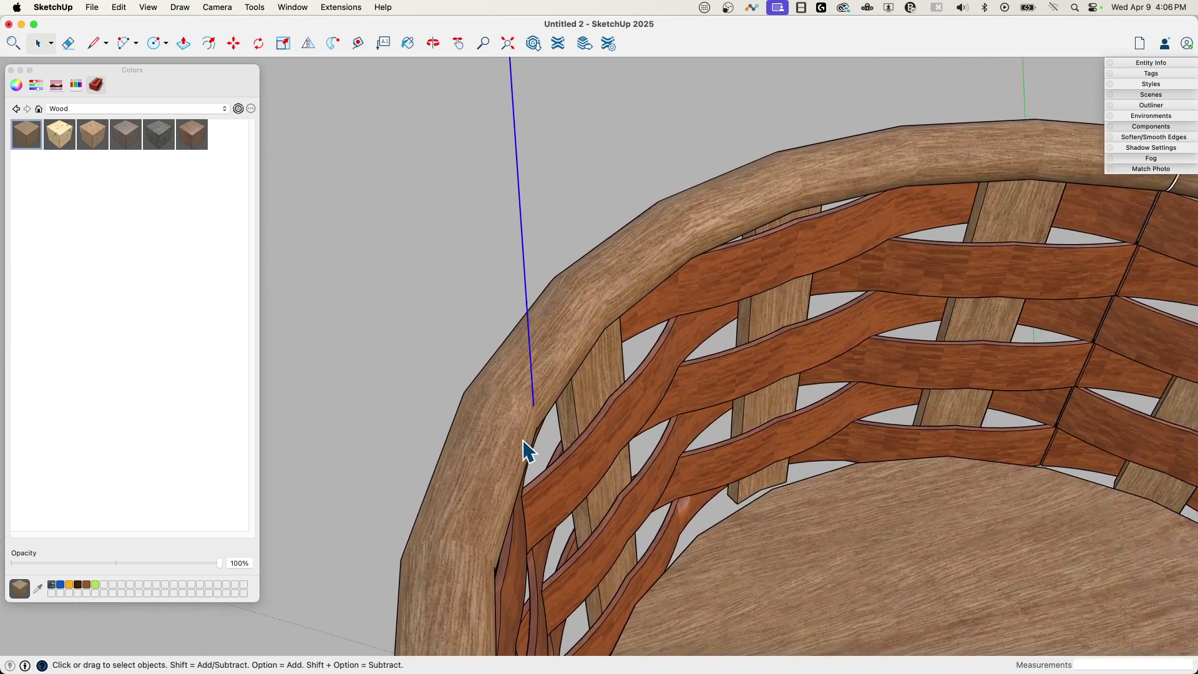
{"action": "key", "text": "r"}
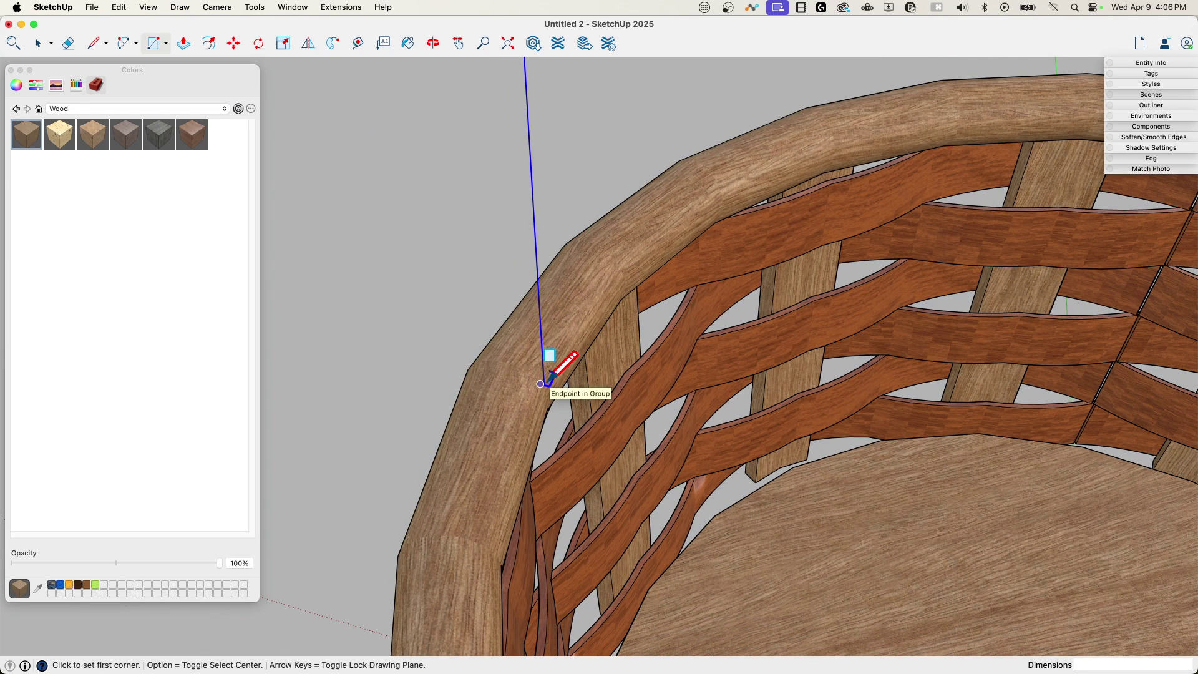
{"action": "key", "text": "alt"}
{"action": "left_click", "coordinate": [540, 384]}
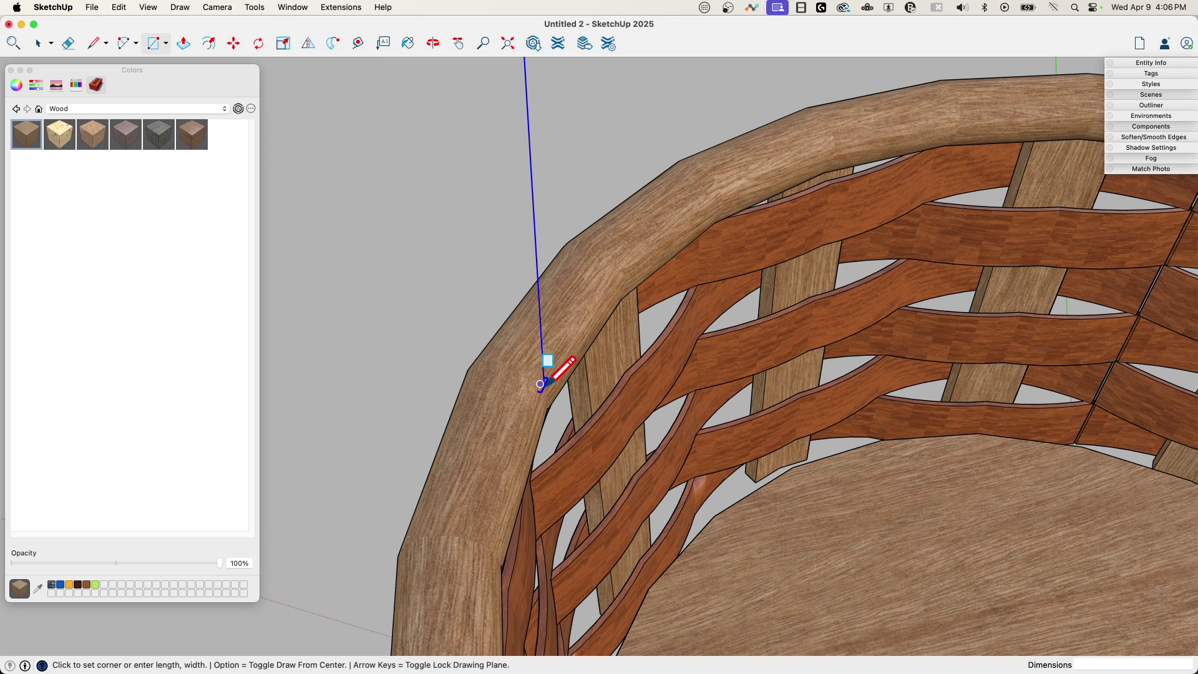
{"action": "left_click", "coordinate": [580, 358]}
{"action": "key", "text": "space"}
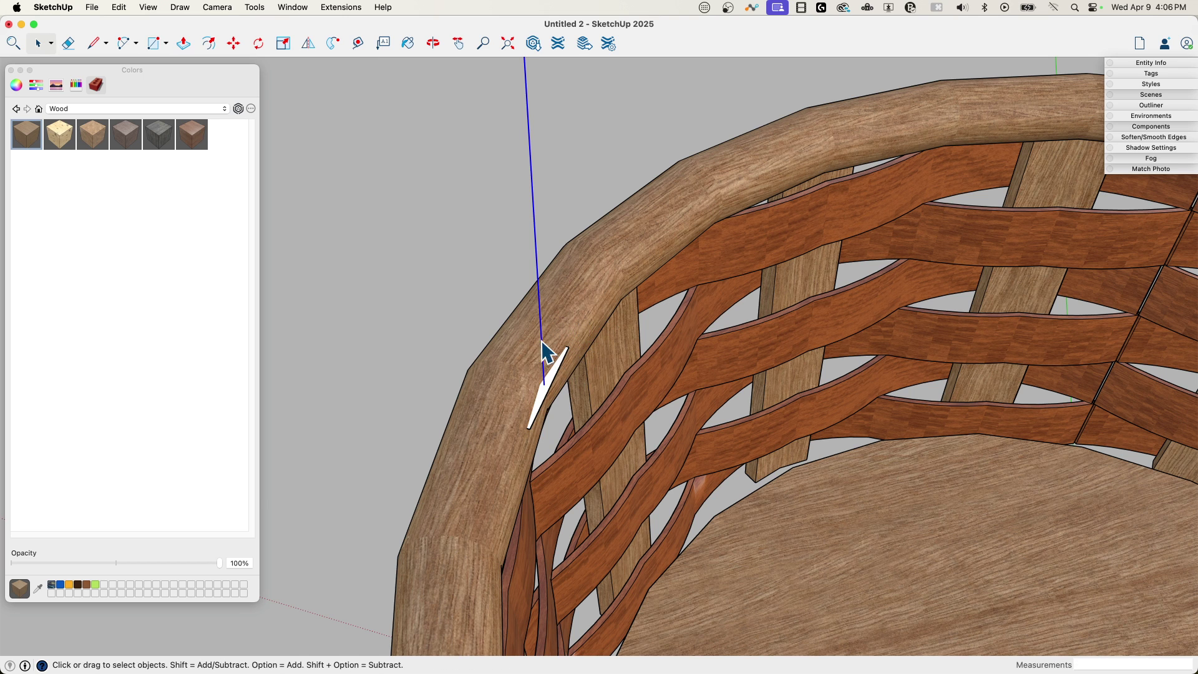
Step: Extrude the rectangular profile along the welded handle path with Follow Me
{"action": "left_click", "coordinate": [333, 44]}
{"action": "left_click", "coordinate": [534, 399]}
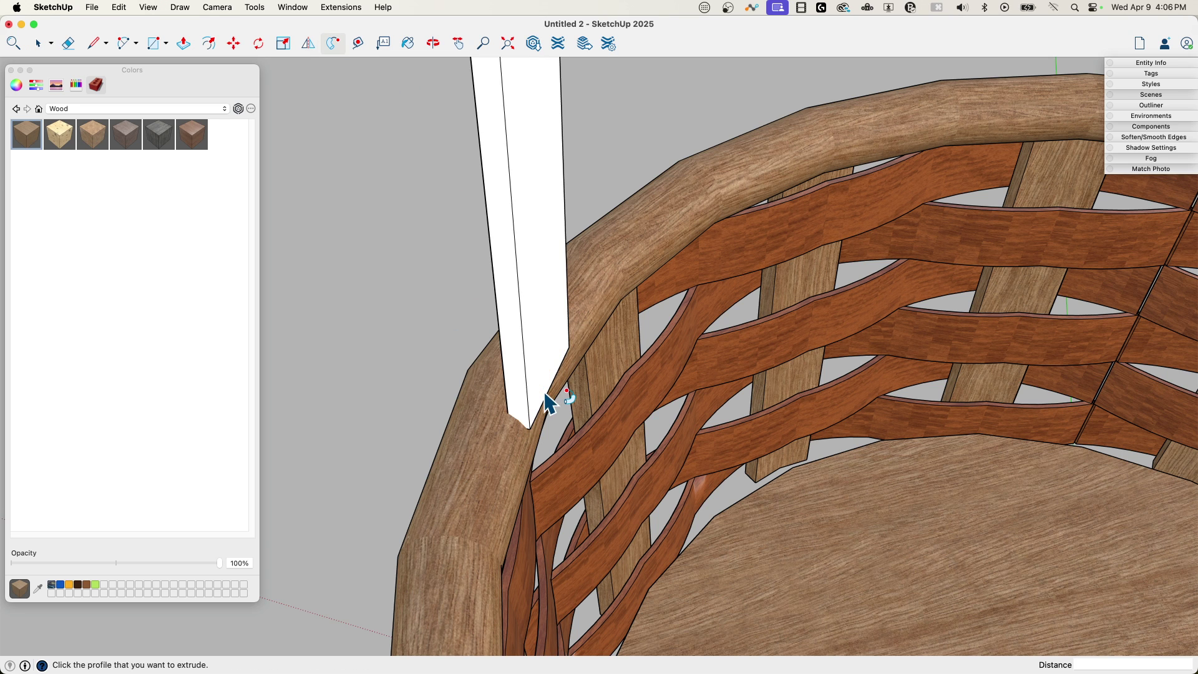
{"action": "scroll", "coordinate": [540, 388], "scroll_direction": "down", "scroll_amount": 10}
{"action": "key", "text": "space"}
{"action": "scroll", "coordinate": [599, 412], "scroll_direction": "up", "scroll_amount": 3}
Step: Sample the reddish wood material from the woven strips and paint the handle's faces with it
{"action": "key", "text": "b"}
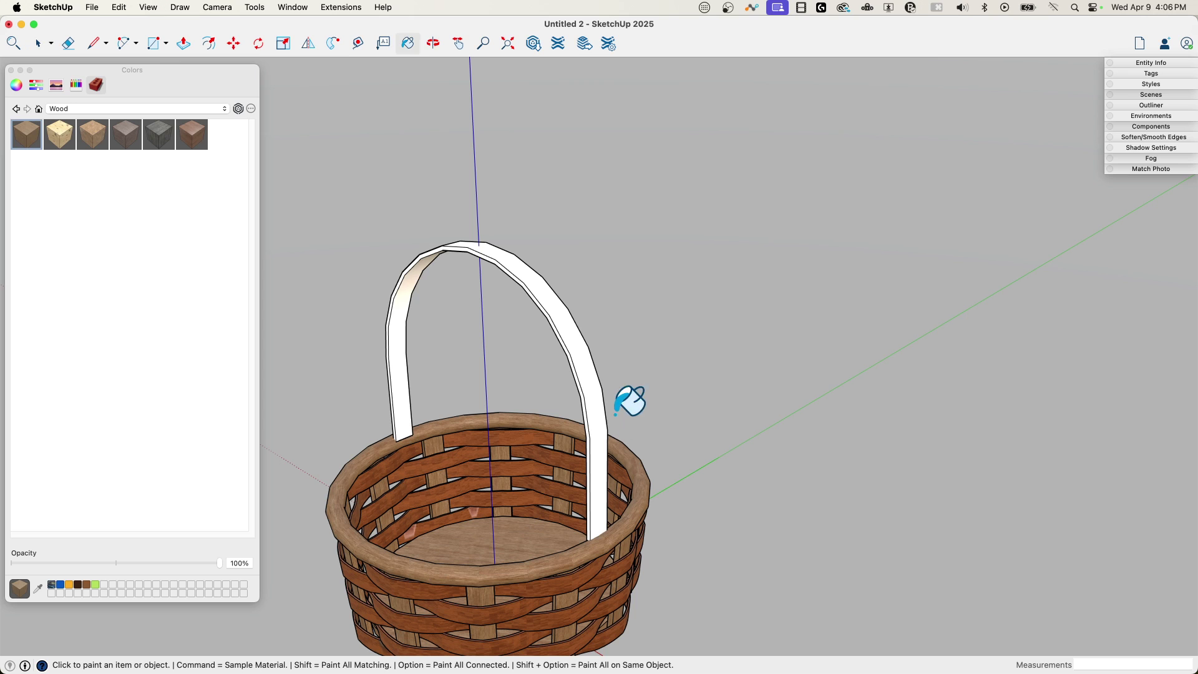
{"action": "key", "text": "super"}
{"action": "left_click", "coordinate": [515, 436], "text": "super"}
{"action": "left_click", "coordinate": [578, 338]}
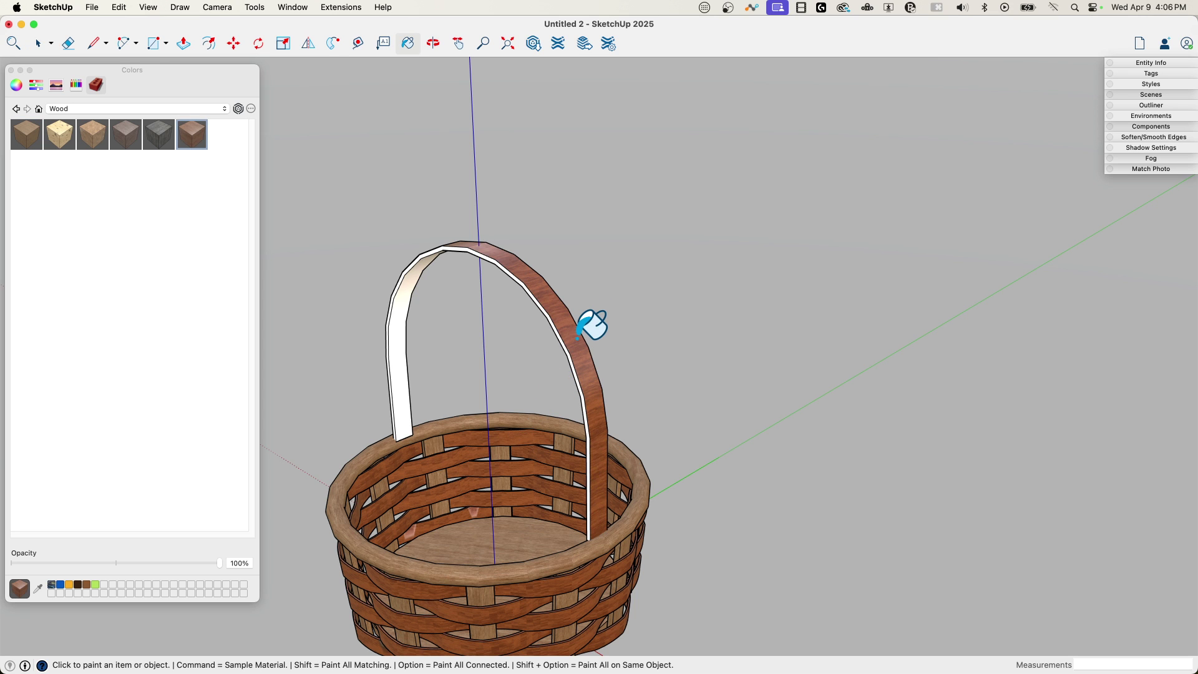
{"action": "left_click", "coordinate": [406, 278]}
{"action": "mouse_move", "coordinate": [404, 271]}
{"action": "middle_mouse_down"}
{"action": "mouse_move", "coordinate": [458, 279]}
{"action": "mouse_move", "coordinate": [396, 211]}
{"action": "mouse_move", "coordinate": [410, 369]}
{"action": "mouse_move", "coordinate": [822, 447]}
{"action": "mouse_move", "coordinate": [853, 466]}
{"action": "mouse_move", "coordinate": [896, 432]}
{"action": "middle_mouse_up"}
{"action": "left_click", "coordinate": [408, 378]}
{"action": "key", "text": "space"}
{"action": "key", "text": "Page_Down"}
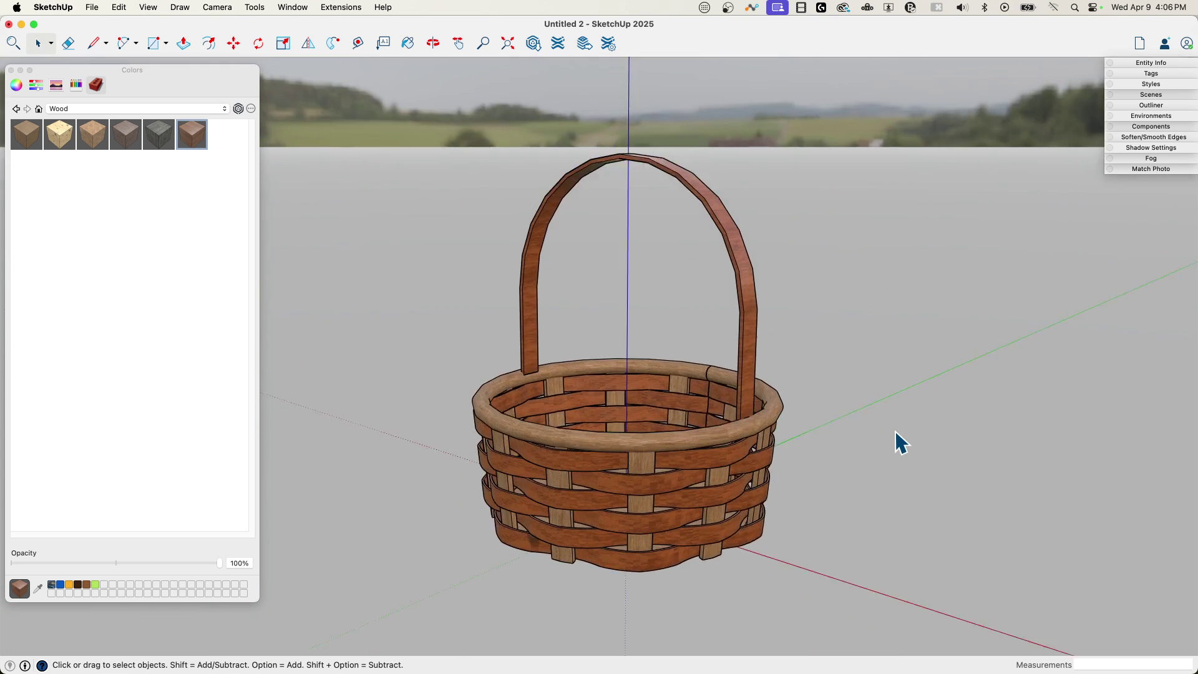
{"action": "key", "text": "Page_Down"}
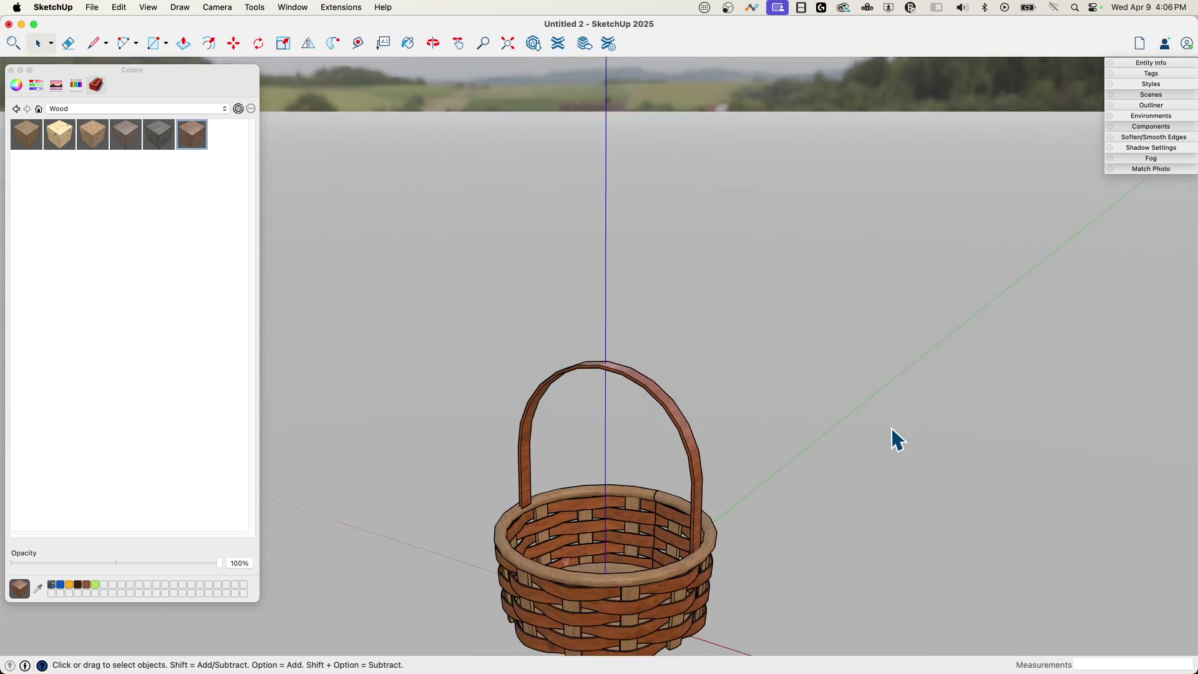
{"action": "key", "text": "Page_Down"}
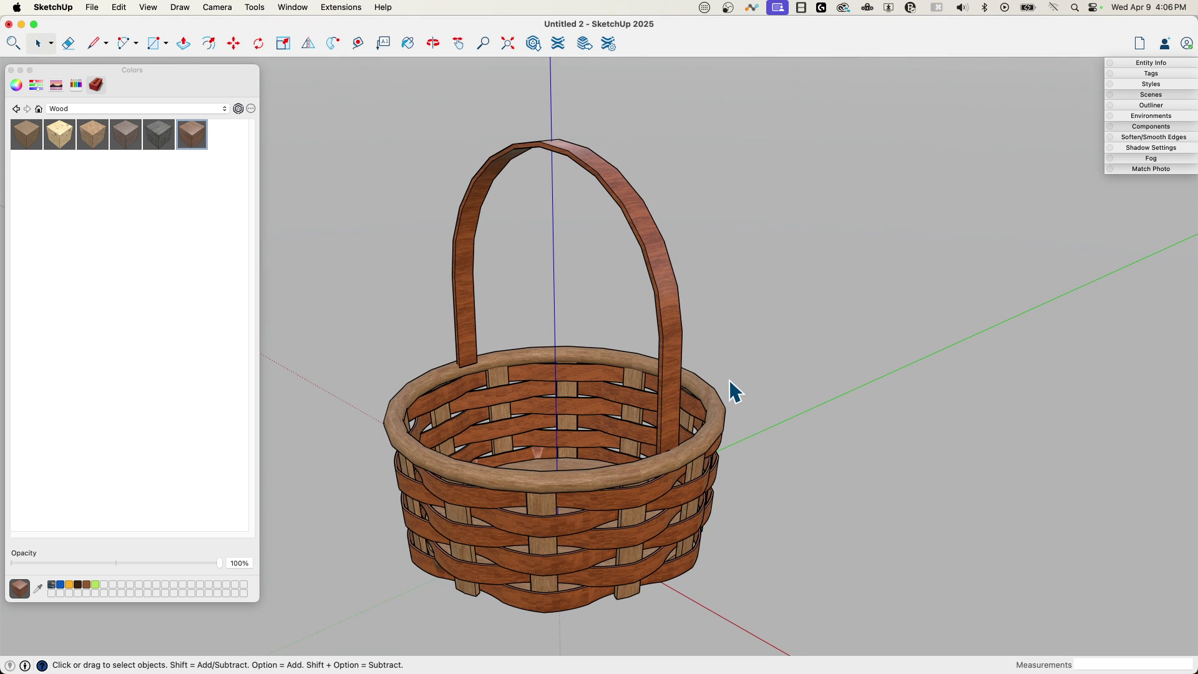
{"action": "middle_click_drag", "start_coordinate": [562, 236], "coordinate": [442, 429]}
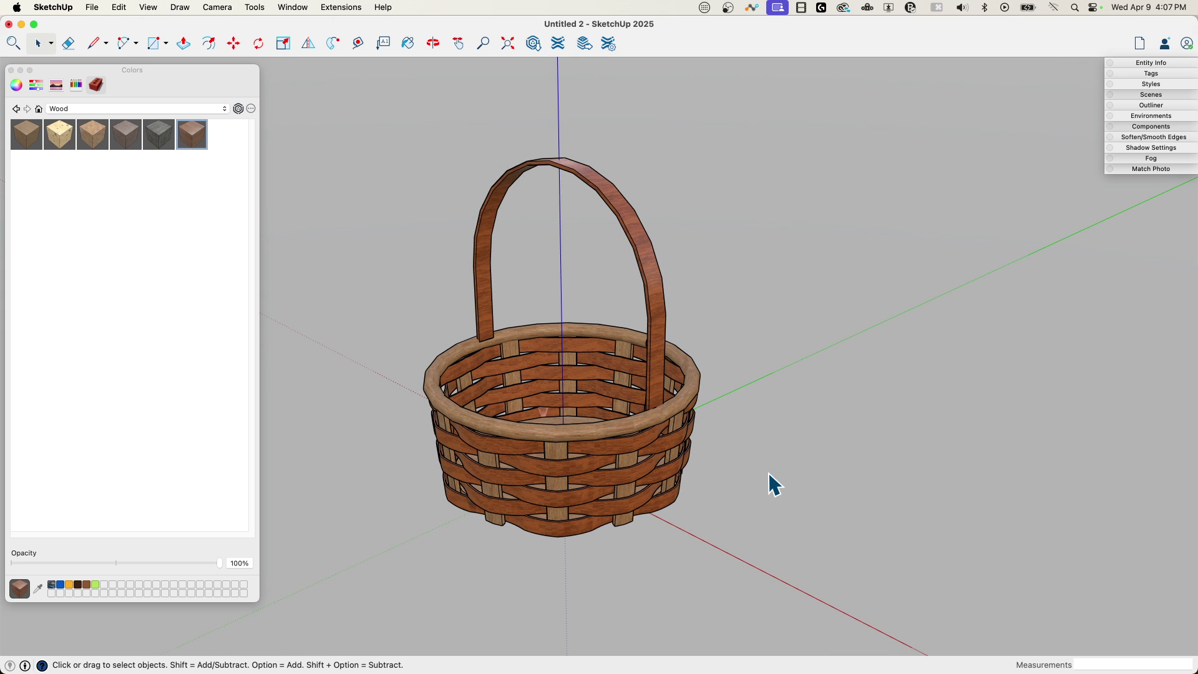